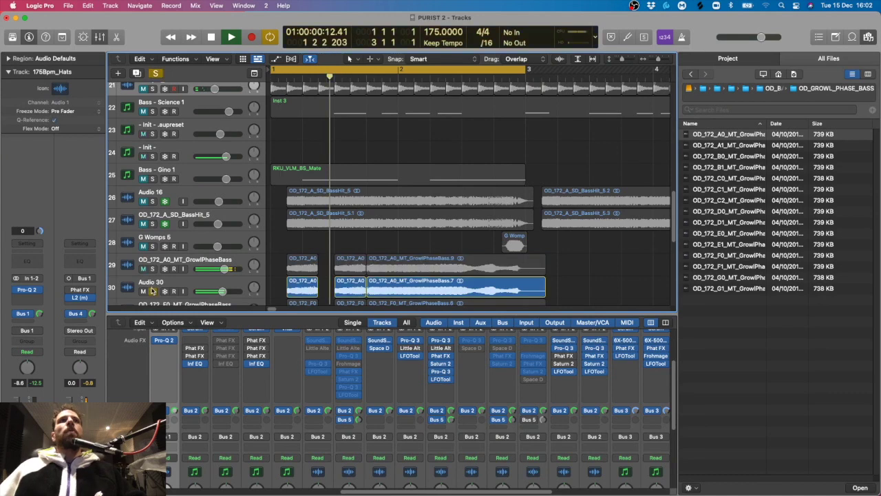
pyautogui.click(143, 89)
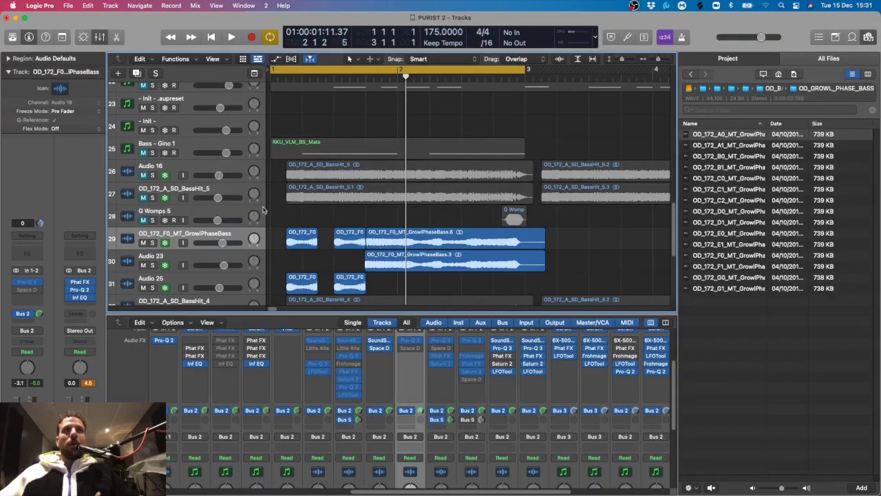
# - Duplicate the OD_172_F0_MT_GrowlPhaseBass track with its settings and remove the Pro-Q 3 plug-in from the copy
pyautogui.scroll(-1, 292, 190)
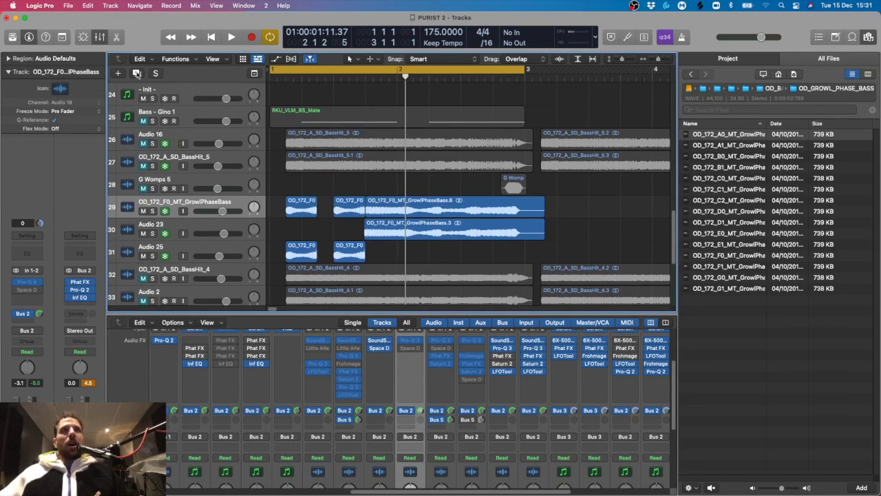
pyautogui.click(137, 73)
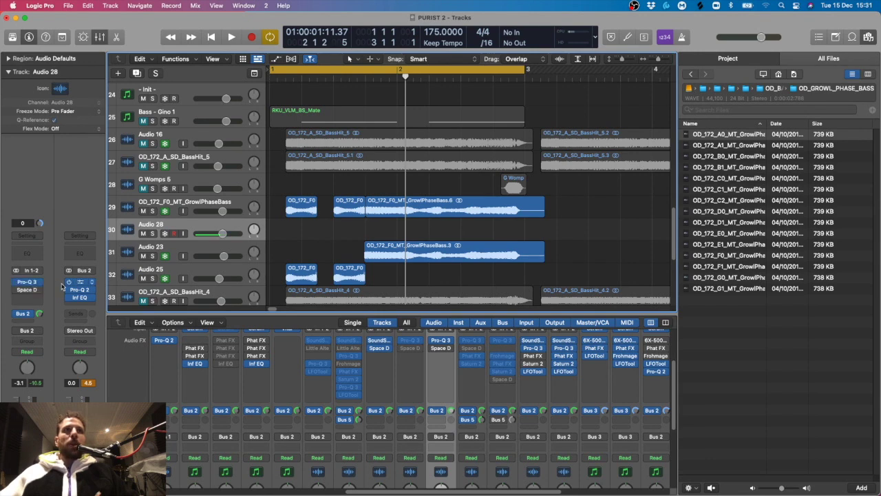
pyautogui.click(40, 283)
pyautogui.click(57, 270)
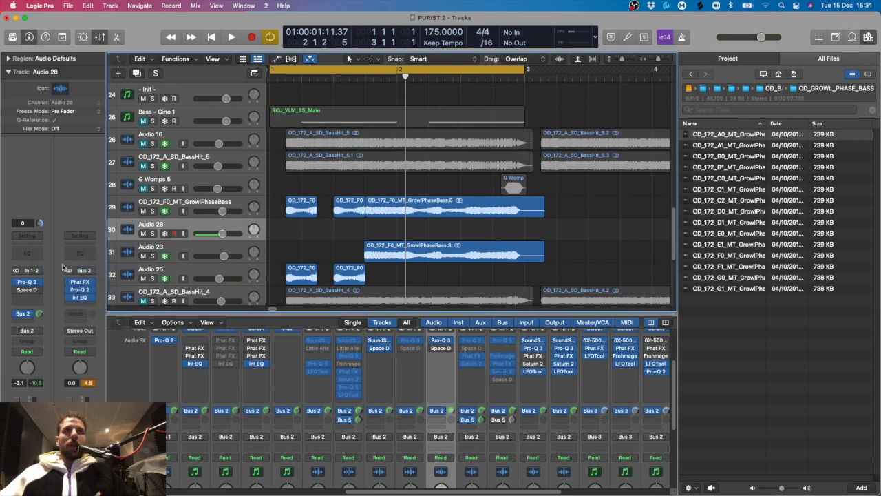
# - Move the empty duplicate track above the original OD_172_F0_MT_GrowlPhaseBass track and play the loop briefly with no regions selected
pyautogui.moveTo(208, 226); pyautogui.dragTo(207, 204)
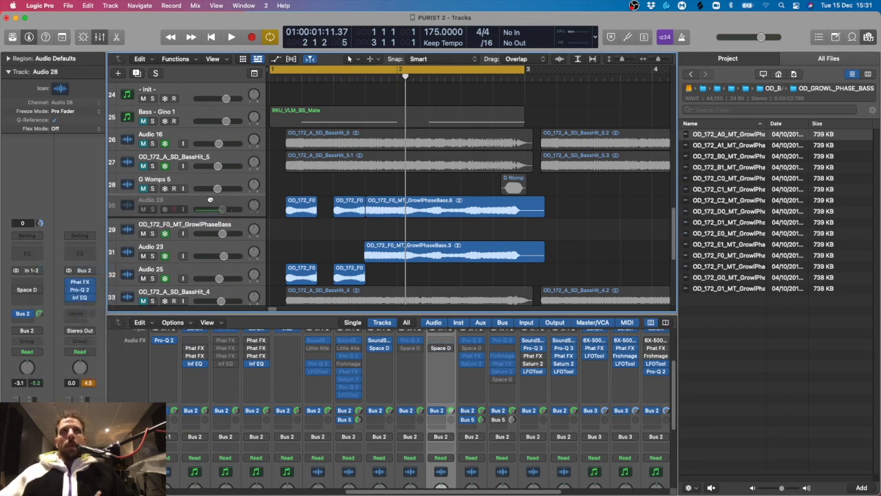
pyautogui.click(346, 201)
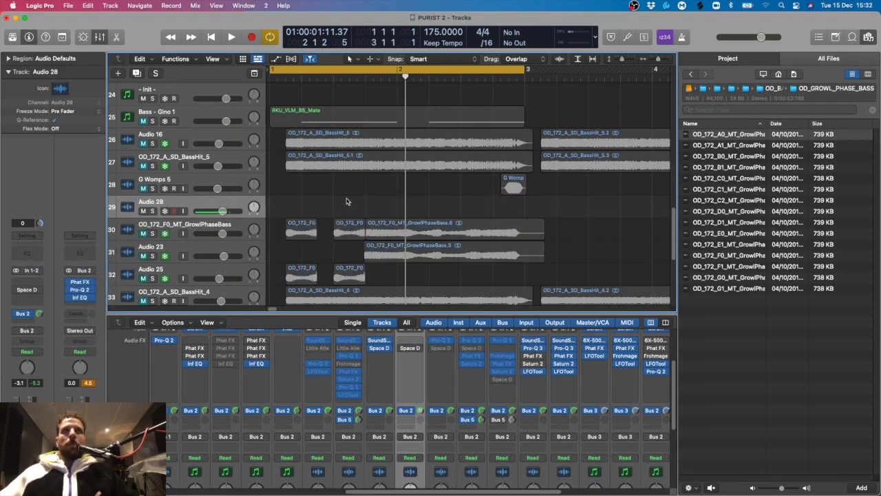
pyautogui.press('space')
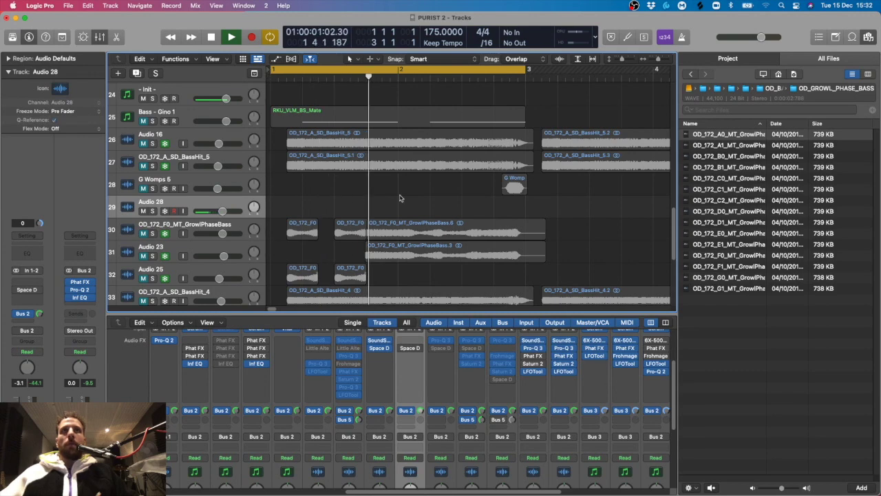
pyautogui.press('space')
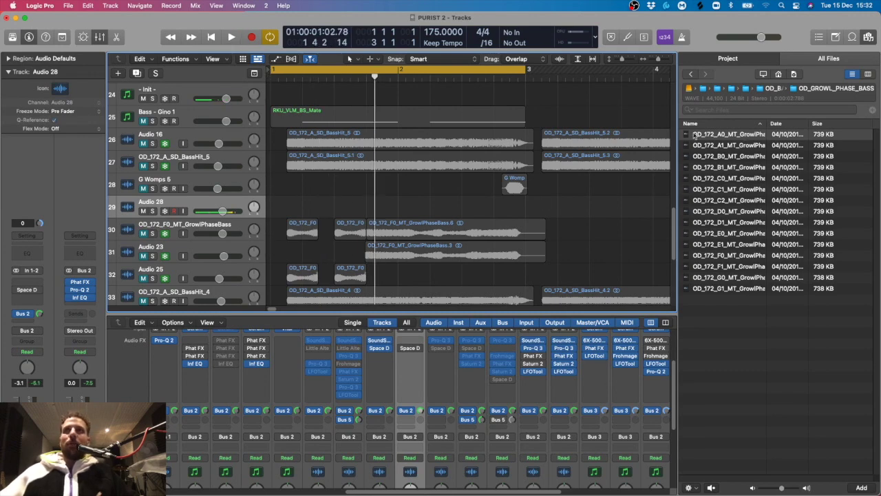
# - Audition the A1, B0 and A0 growl samples and place OD_172_A0_MT_GrowlPhaseBass on the new track, aligned with the start of the other bass regions
pyautogui.click(740, 146)
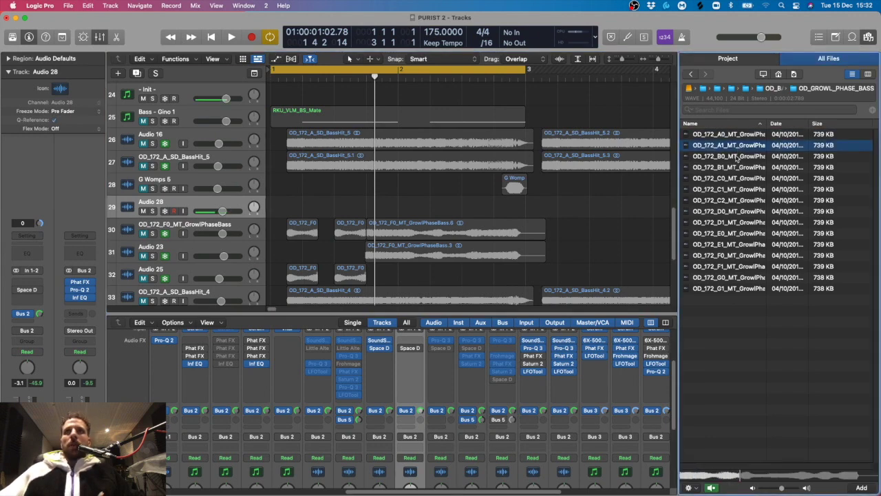
pyautogui.click(735, 157)
pyautogui.press('space')
pyautogui.click(624, 202)
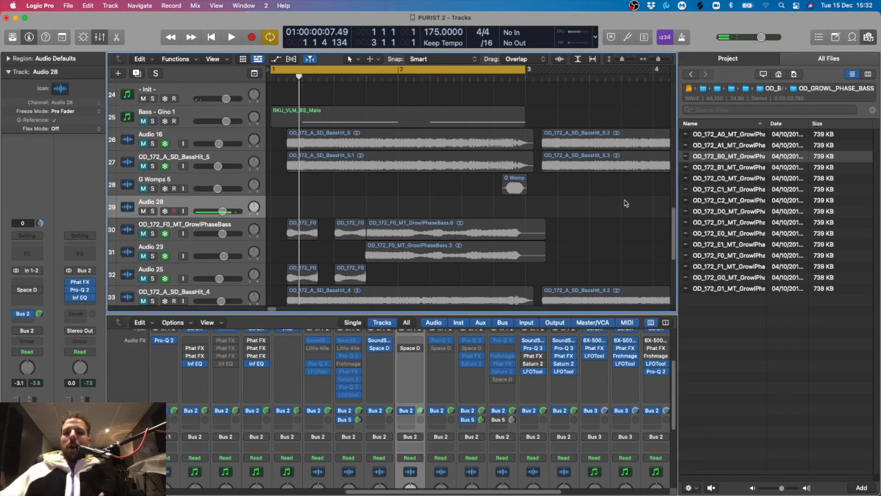
pyautogui.click(731, 136)
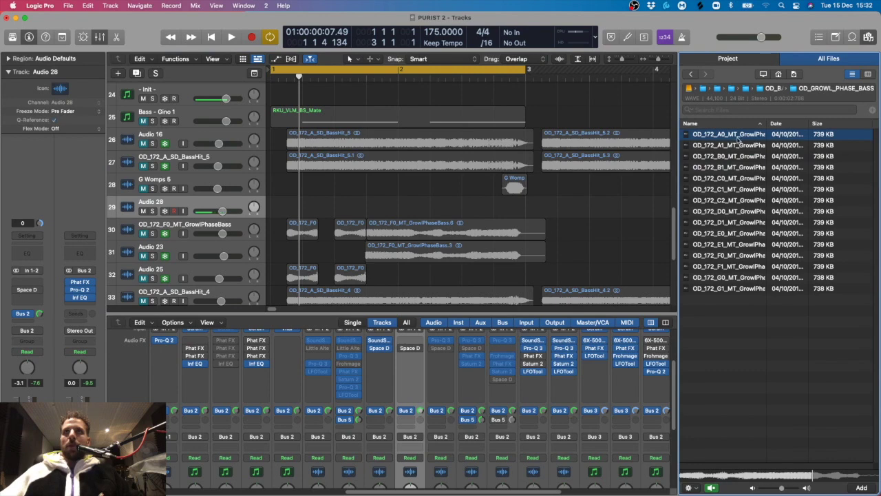
pyautogui.moveTo(741, 135); pyautogui.dragTo(311, 205)
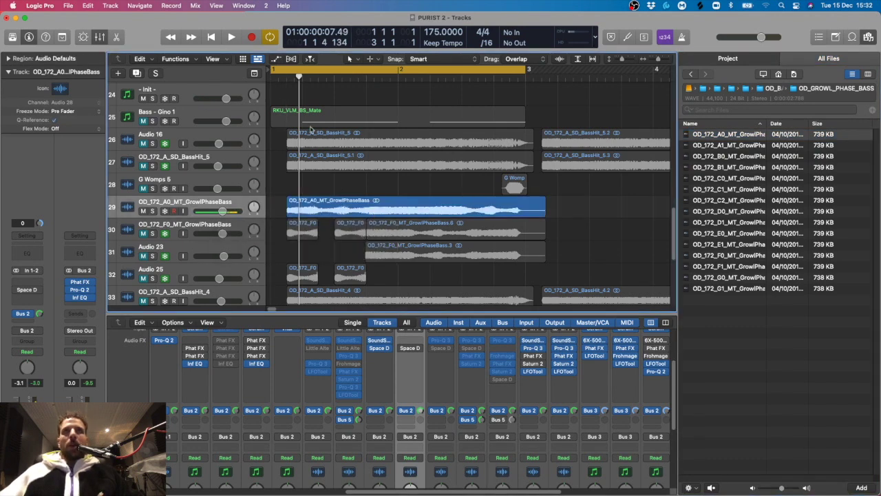
# - Solo the OD_172_A0_MT_GrowlPhaseBass track and listen to its region in the loop
pyautogui.scroll(8, 303, 124)
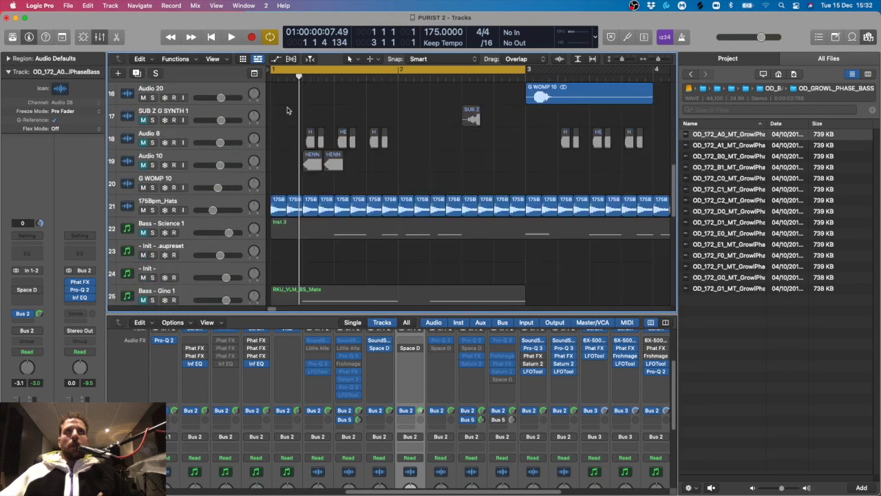
pyautogui.scroll(5, 287, 111)
pyautogui.scroll(-10, 282, 151)
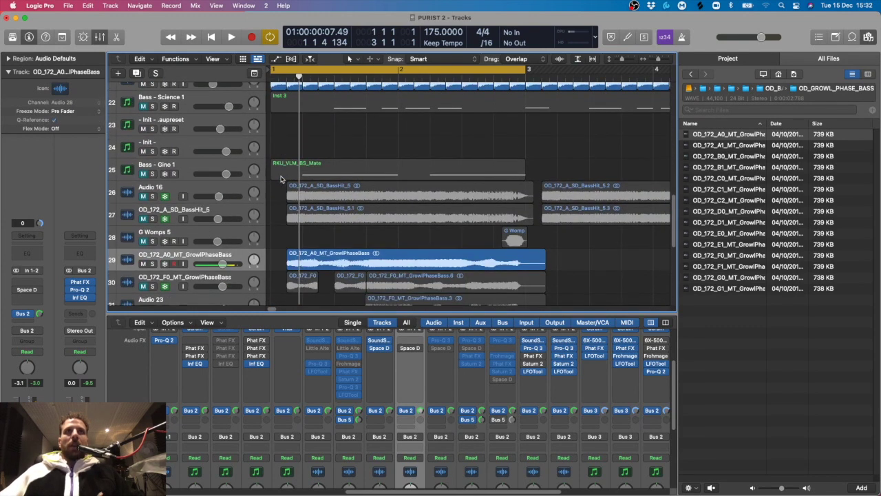
pyautogui.press('space')
pyautogui.scroll(-2, 316, 196)
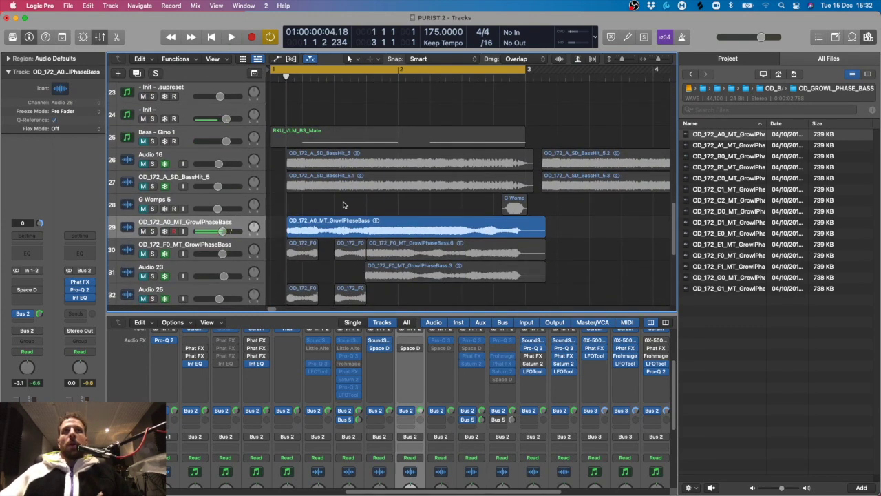
pyautogui.scroll(-1, 343, 204)
pyautogui.click(152, 223)
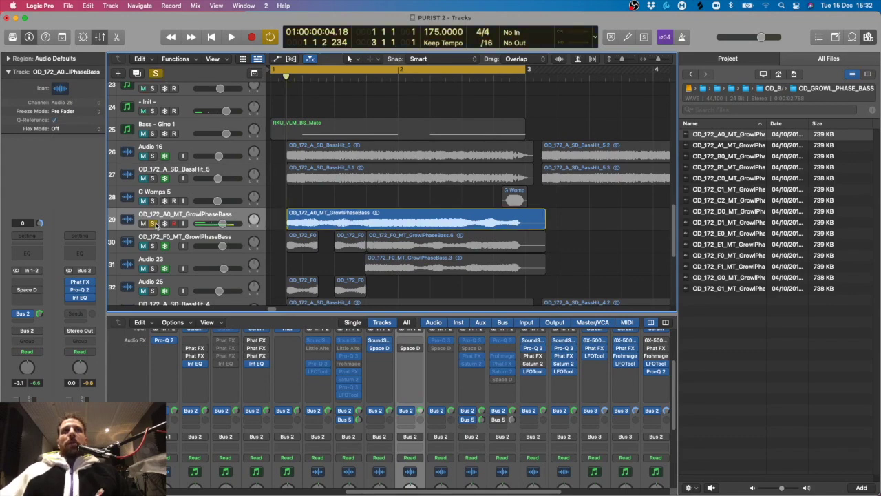
pyautogui.press('space')
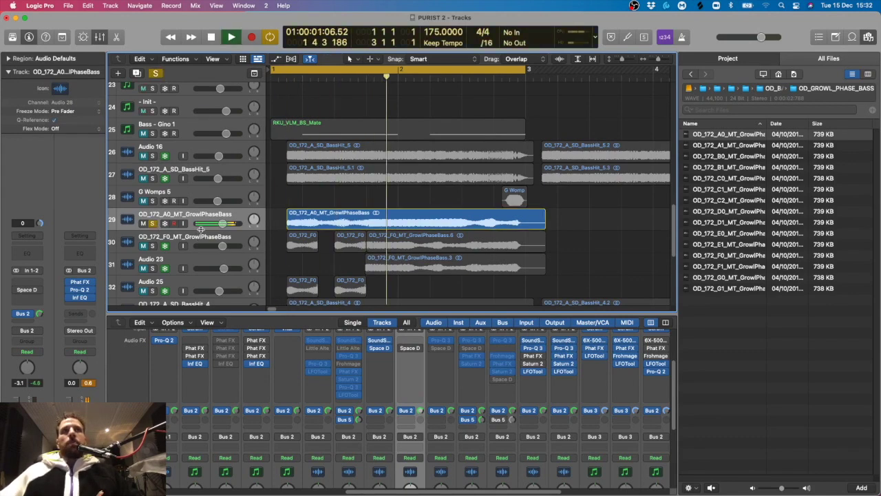
pyautogui.scroll(-1, 335, 222)
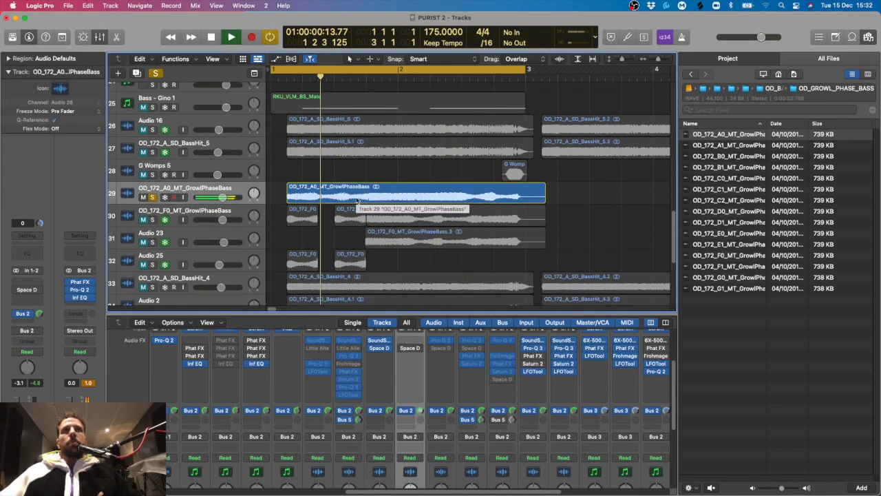
pyautogui.press('space')
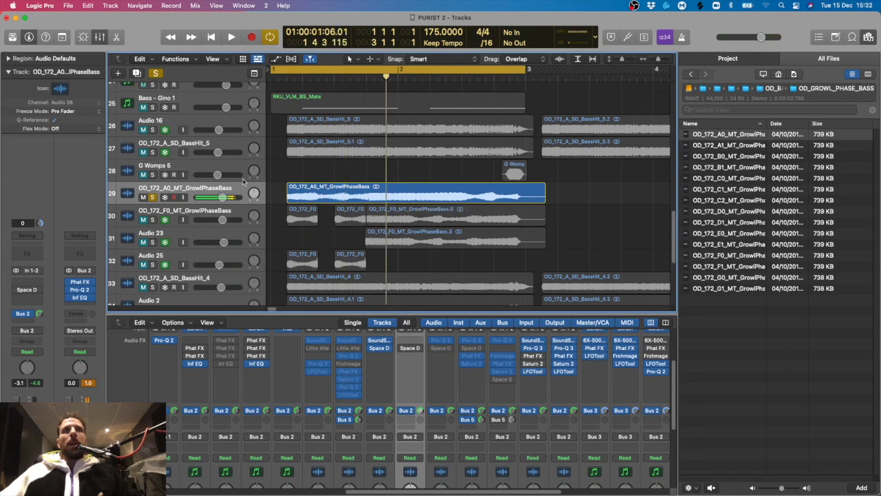
# - Insert SoundShifter Pitch (s) before Space Designer on the soloed track and switch its window to the Controls view
pyautogui.click(39, 289)
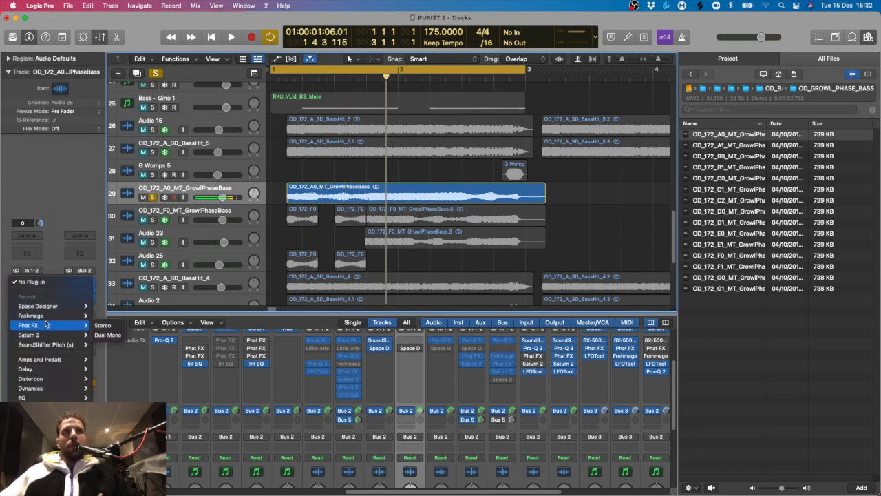
pyautogui.click(99, 345)
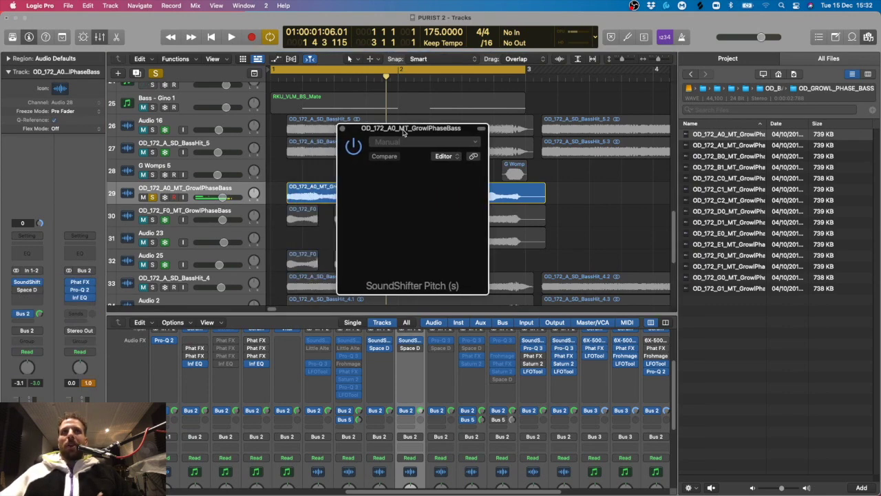
pyautogui.moveTo(414, 134); pyautogui.dragTo(506, 148)
pyautogui.click(530, 172)
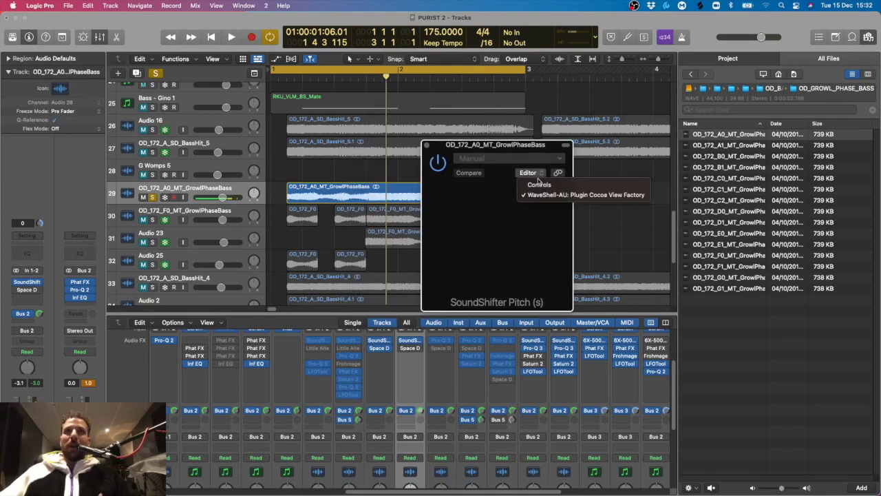
pyautogui.click(518, 182)
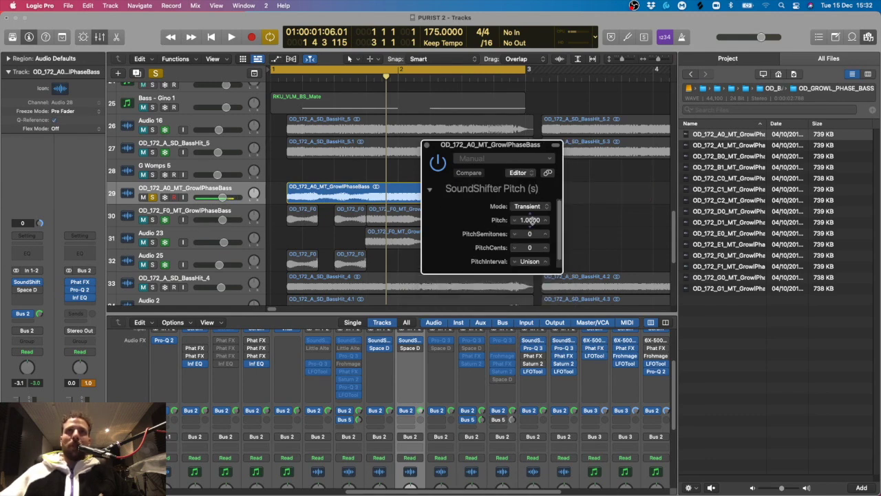
# - Lower the SoundShifter pitch value to 0.7567 while the loop plays, and bypass the plug-in
pyautogui.click(534, 237)
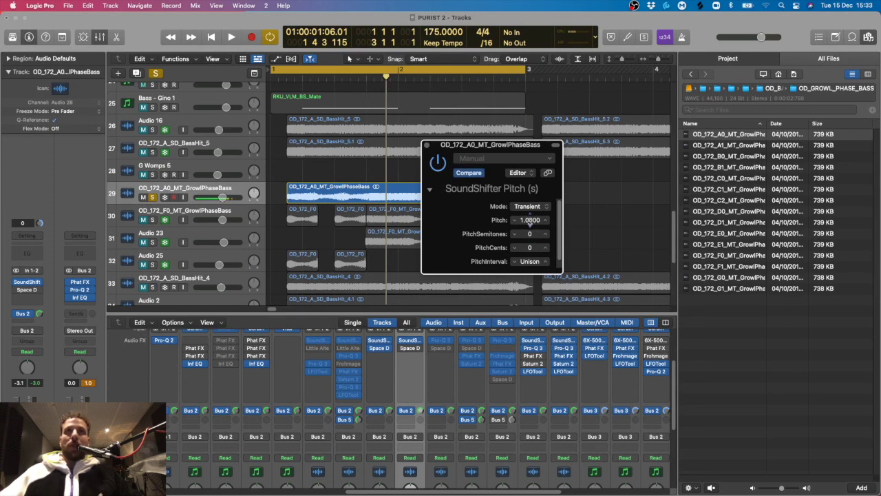
pyautogui.press('space')
pyautogui.moveTo(530, 220); pyautogui.dragTo(531, 241)
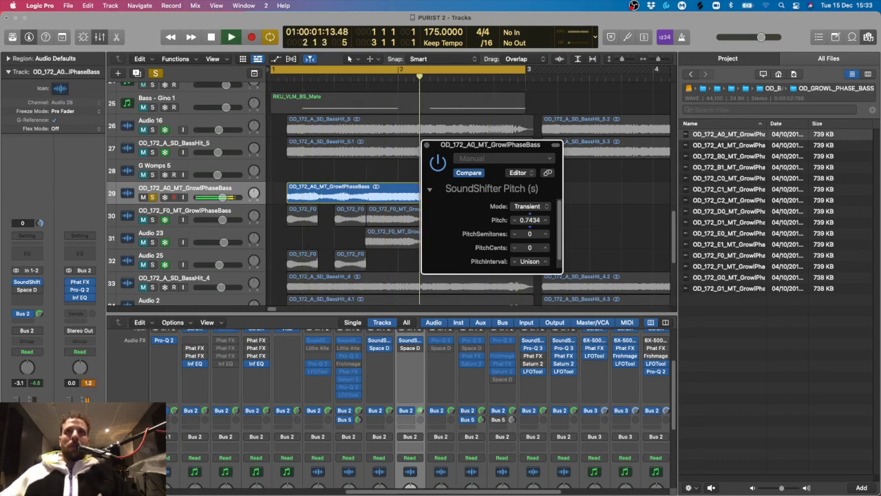
pyautogui.press('space')
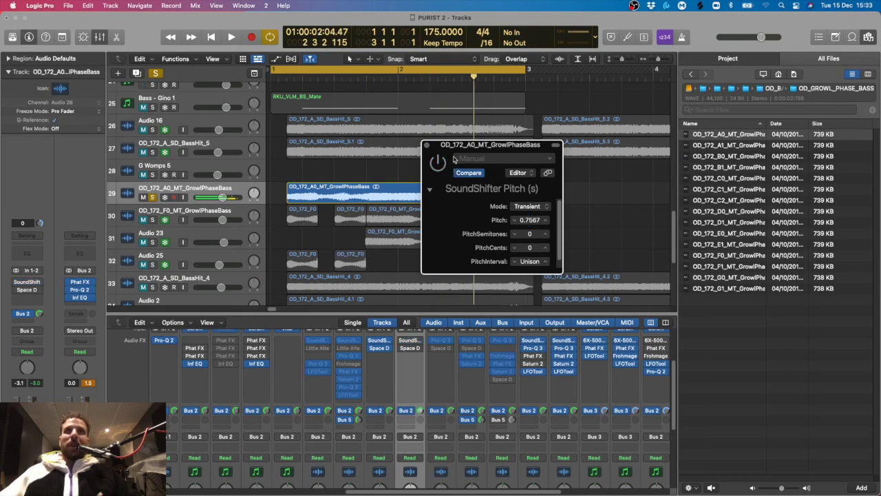
# - Close the SoundShifter Pitch plug-in window, leaving it in Controls view
pyautogui.click(517, 172)
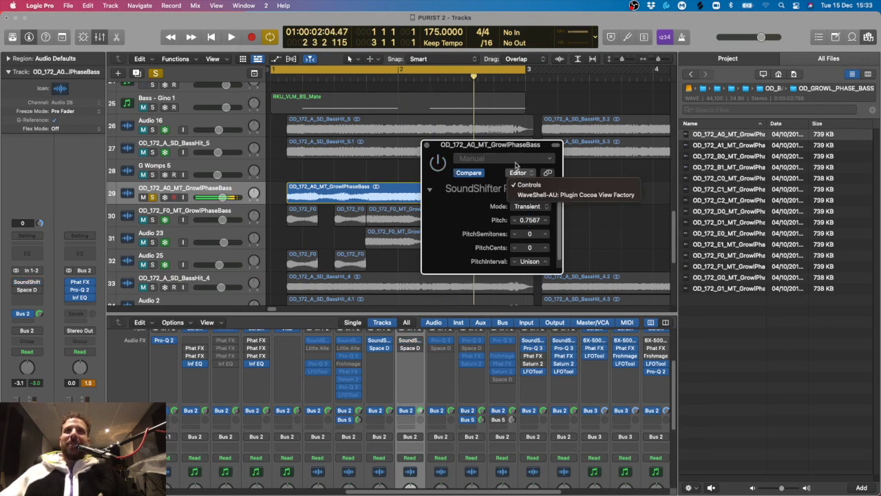
pyautogui.click(513, 151)
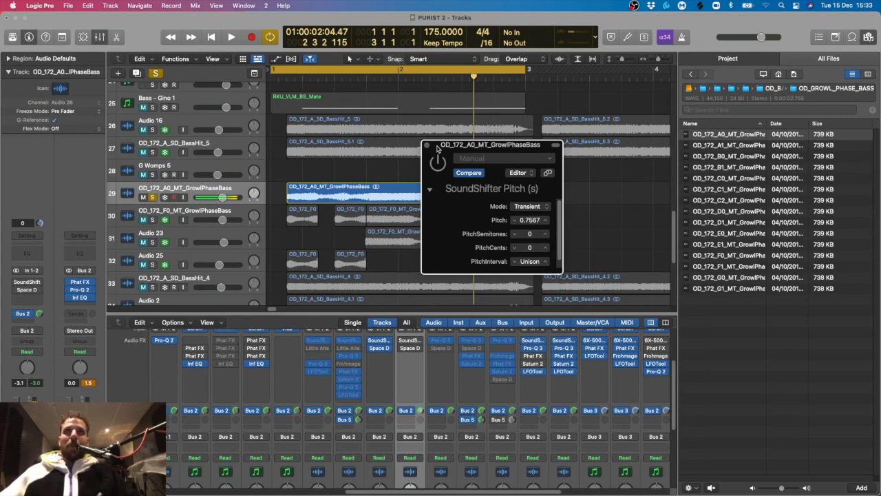
pyautogui.moveTo(437, 147); pyautogui.dragTo(527, 152)
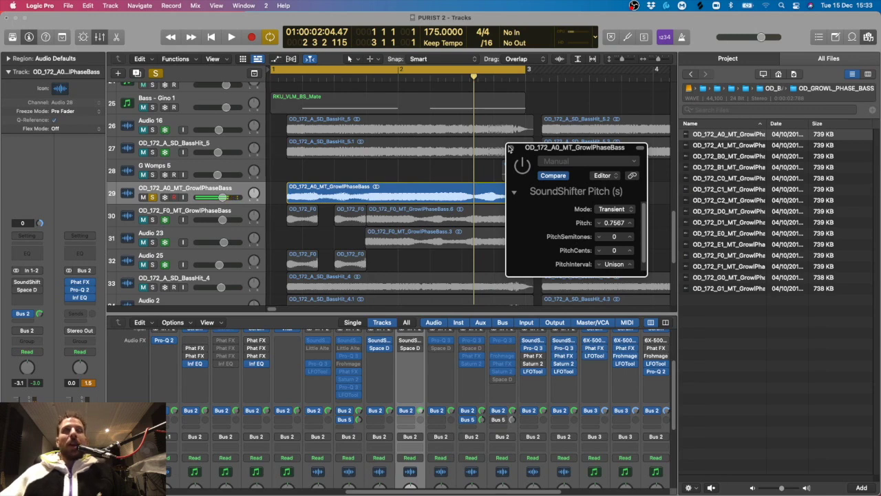
pyautogui.click(510, 148)
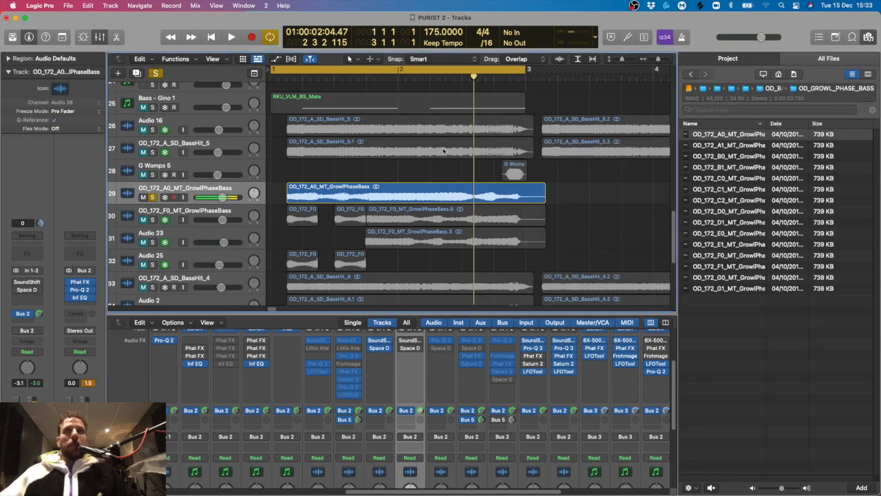
# - Replace Space Designer on the growl bass track with the Soundtoys Little AlterBoy plug-in
pyautogui.click(38, 289)
pyautogui.moveTo(53, 302)
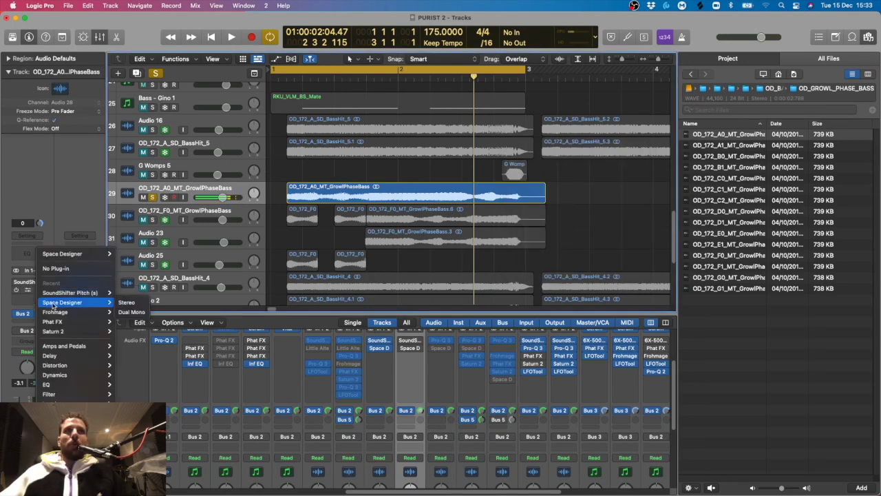
pyautogui.moveTo(76, 485)
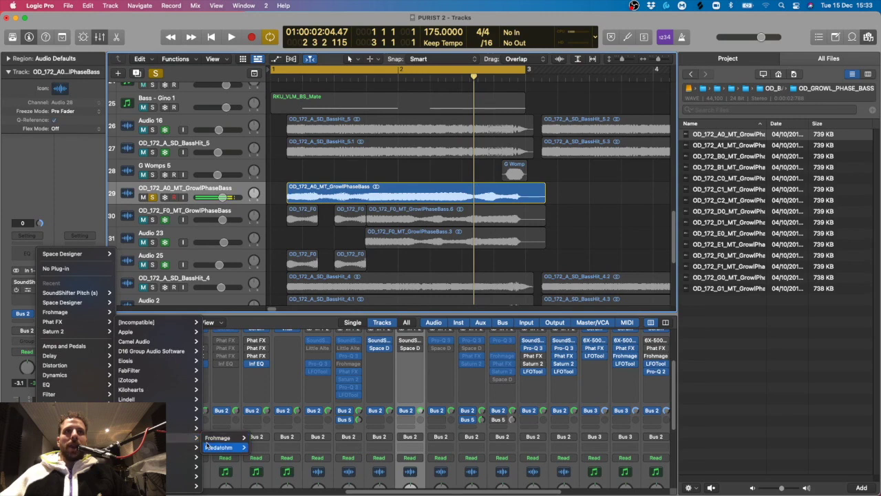
pyautogui.moveTo(186, 467)
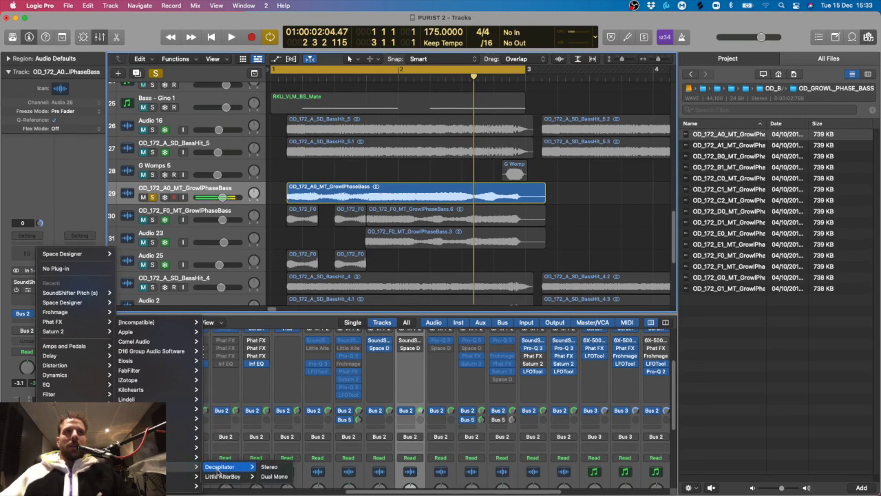
pyautogui.moveTo(230, 476)
pyautogui.click(261, 476)
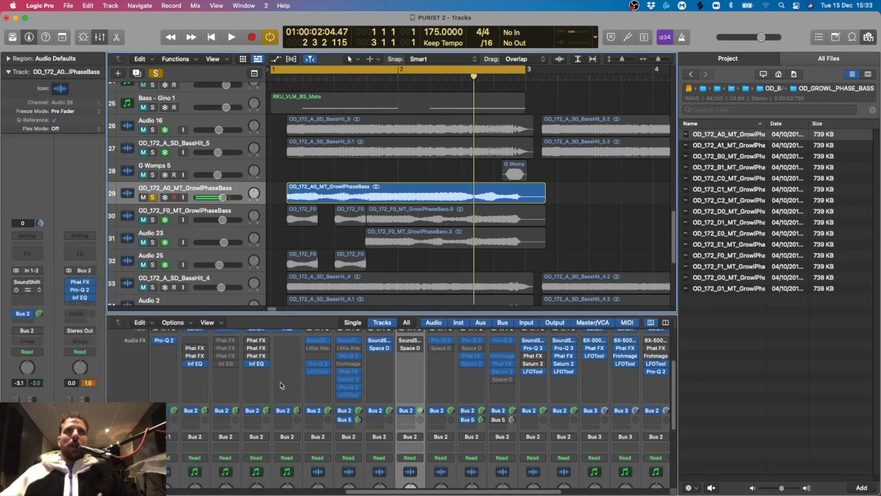
pyautogui.moveTo(472, 147); pyautogui.dragTo(562, 177)
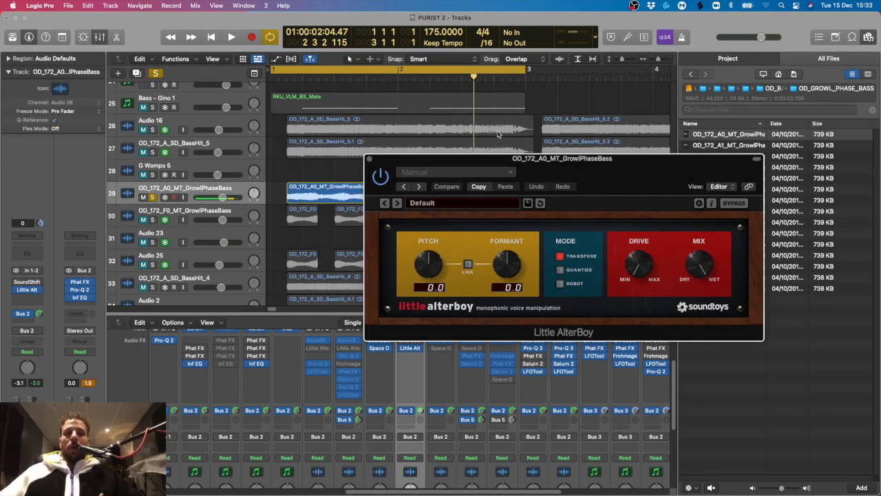
# - Move the Little AlterBoy window aside, then bypass the plug-in and close its window
pyautogui.moveTo(548, 169); pyautogui.dragTo(570, 164)
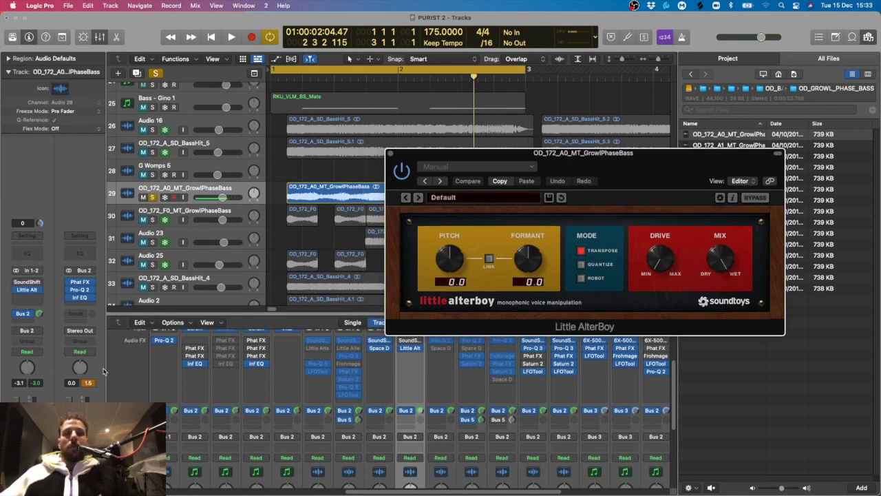
pyautogui.moveTo(605, 164); pyautogui.dragTo(632, 168)
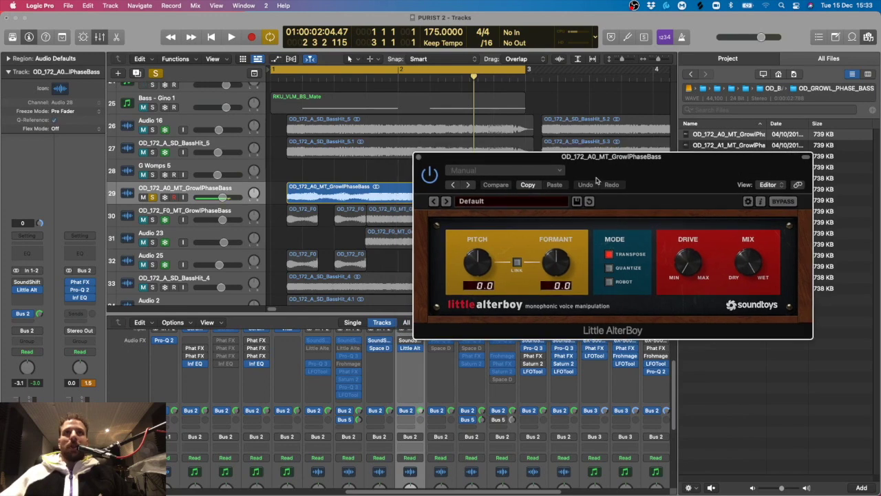
pyautogui.click(418, 157)
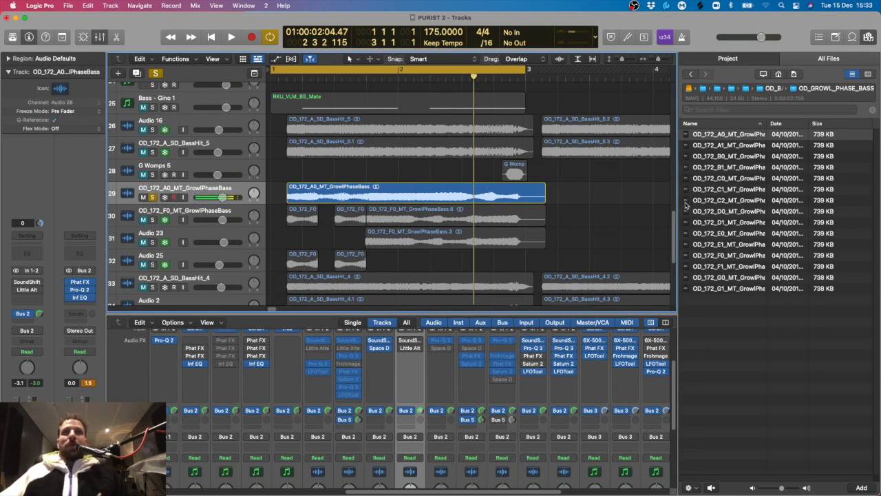
# - Duplicate the OD_172_A0_MT_GrowlPhaseBass track together with its channel settings
pyautogui.moveTo(29, 291)
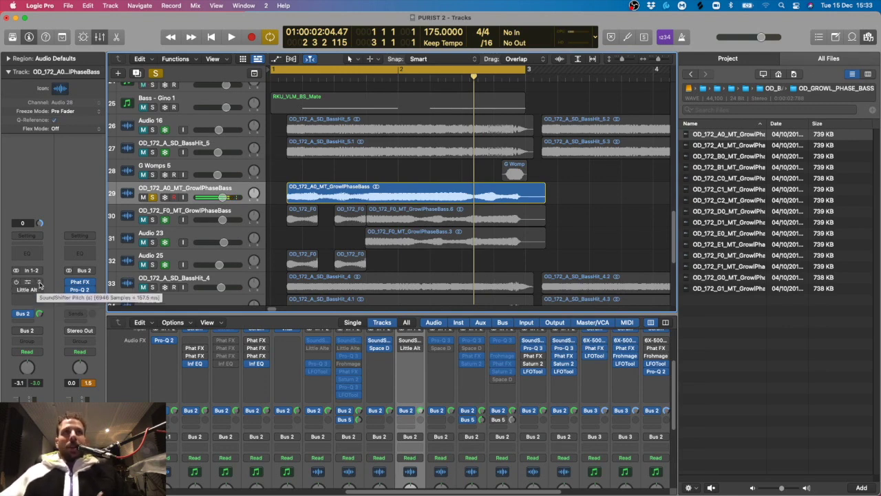
pyautogui.click(39, 285)
pyautogui.click(48, 185)
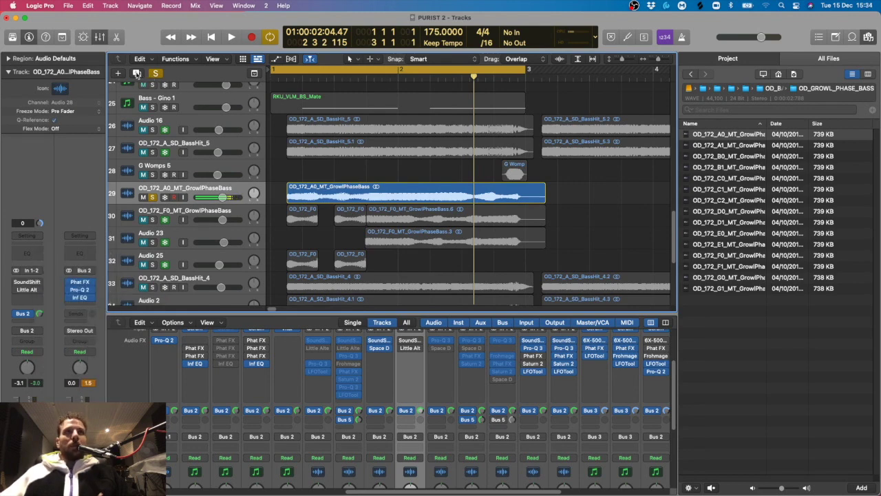
pyautogui.press('super+d')
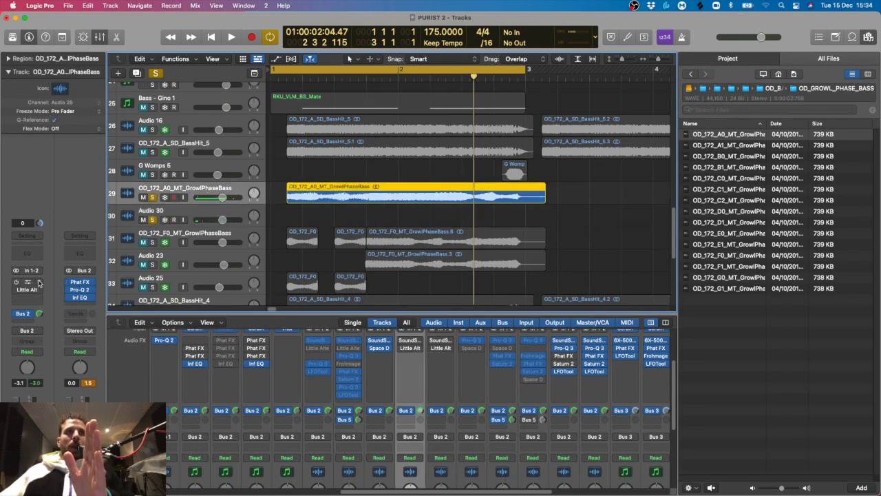
# - Replace SoundShifter Pitch on the original growl bass track with FabFilter Pro-Q 3 in stereo
pyautogui.click(38, 282)
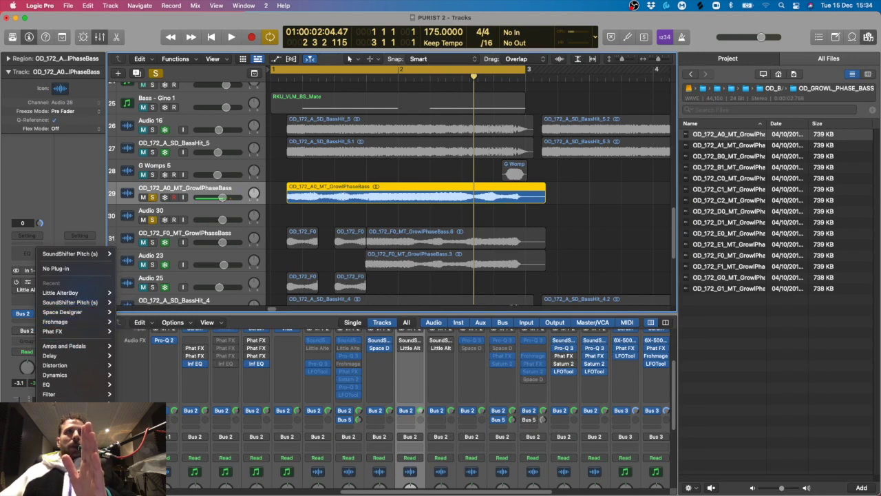
pyautogui.moveTo(82, 413)
pyautogui.moveTo(158, 370)
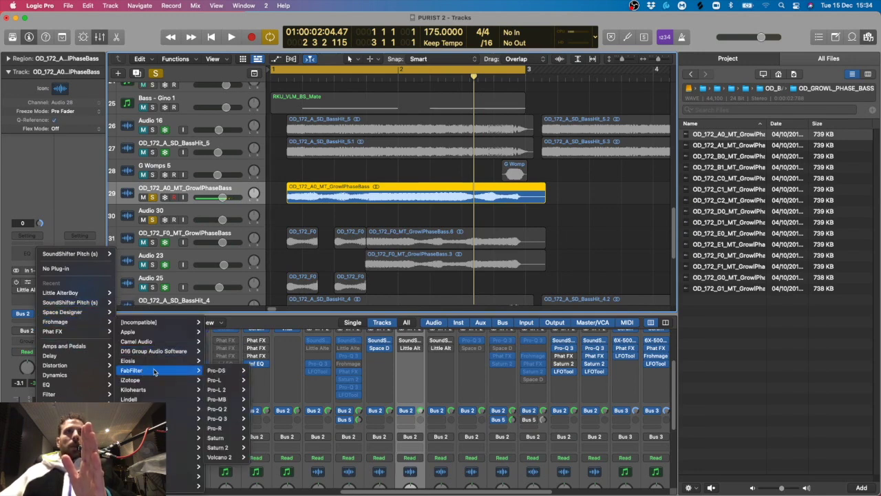
pyautogui.moveTo(228, 418)
pyautogui.click(260, 419)
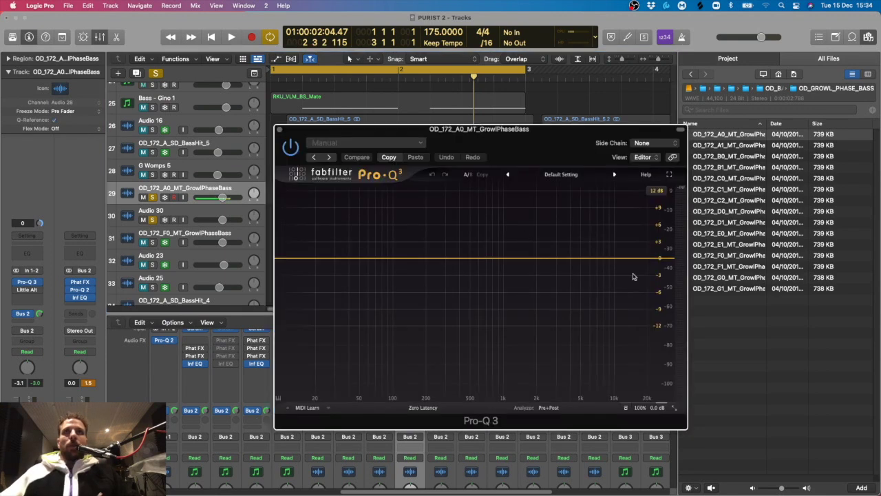
# - Add a 96 dB/oct high cut at about 100 Hz in Pro-Q 3 and close the plug-in window
pyautogui.click(645, 270)
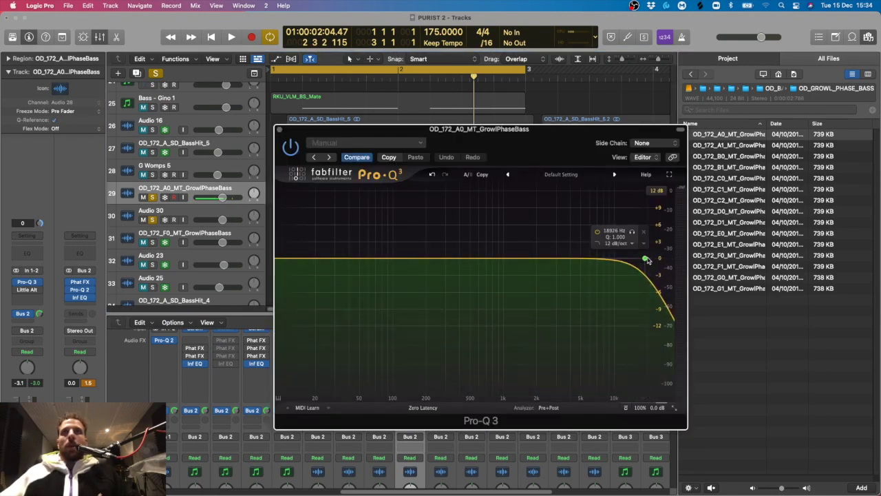
pyautogui.moveTo(645, 259); pyautogui.dragTo(452, 261)
pyautogui.click(372, 379)
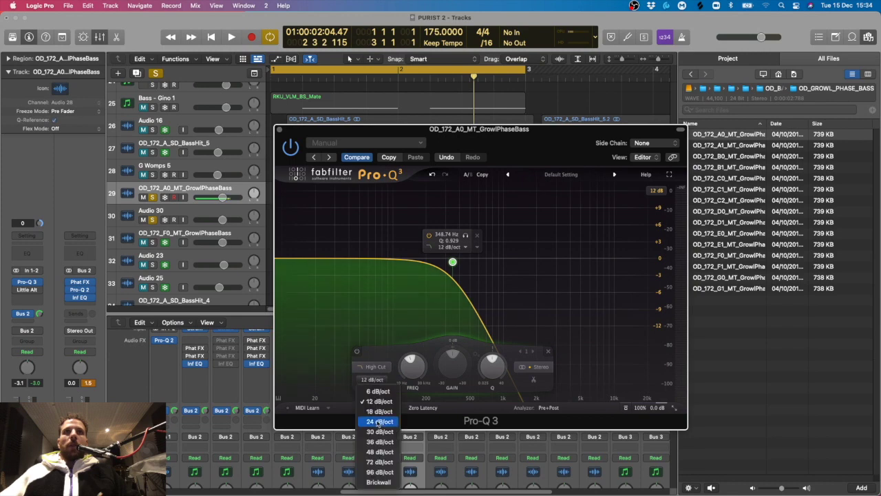
pyautogui.click(379, 471)
pyautogui.moveTo(452, 262); pyautogui.dragTo(394, 264)
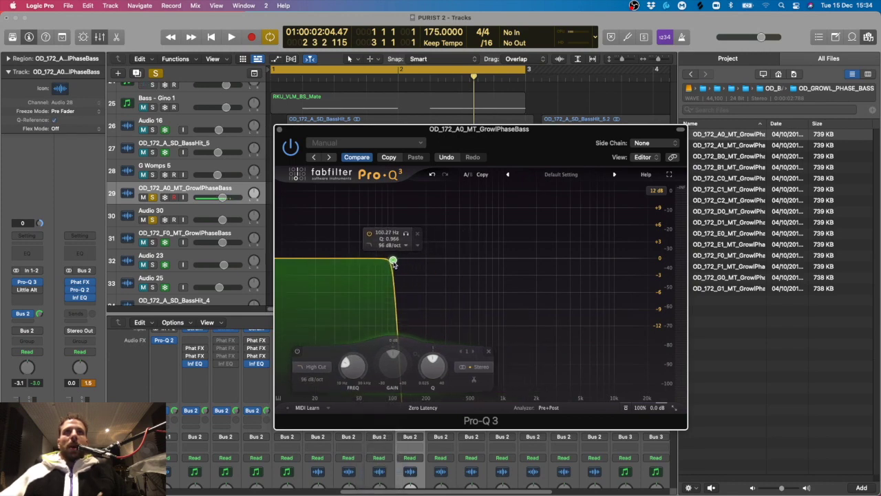
pyautogui.click(279, 130)
# - Replace SoundShifter Pitch on the duplicate track Audio 30 with a stereo Pro-Q 3
pyautogui.click(198, 210)
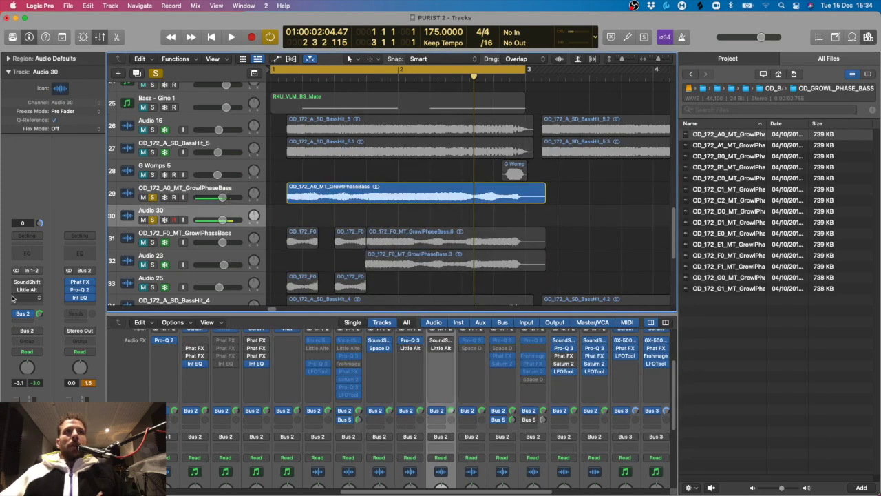
pyautogui.click(38, 284)
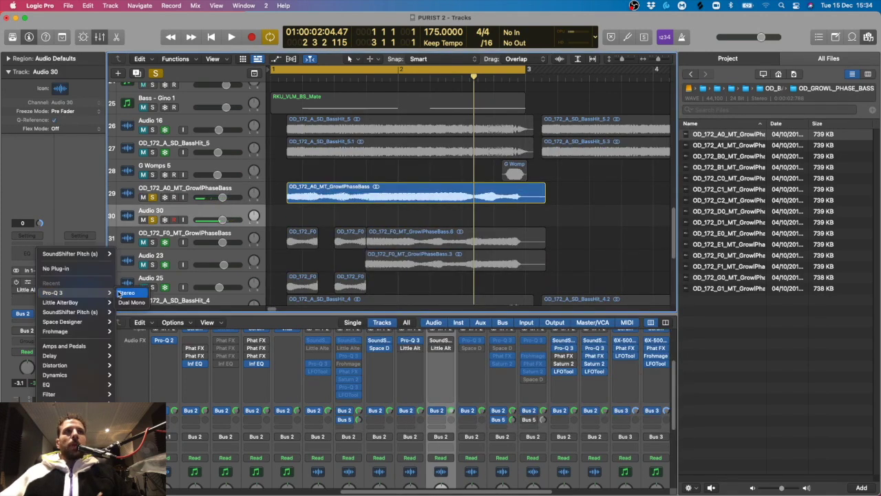
pyautogui.click(275, 258)
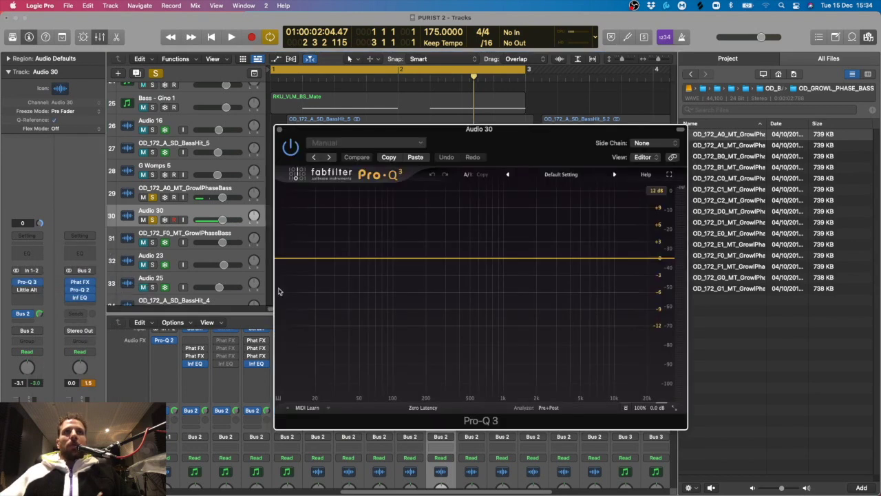
# - Add a 96 dB/oct low cut at about 100 Hz in Audio 30's Pro-Q 3 and close the window
pyautogui.moveTo(288, 267); pyautogui.dragTo(369, 263)
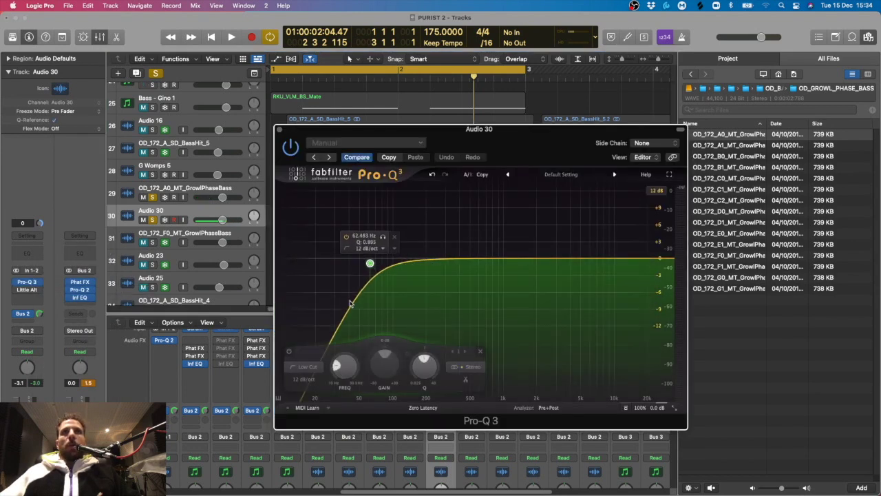
pyautogui.click(304, 379)
pyautogui.click(303, 473)
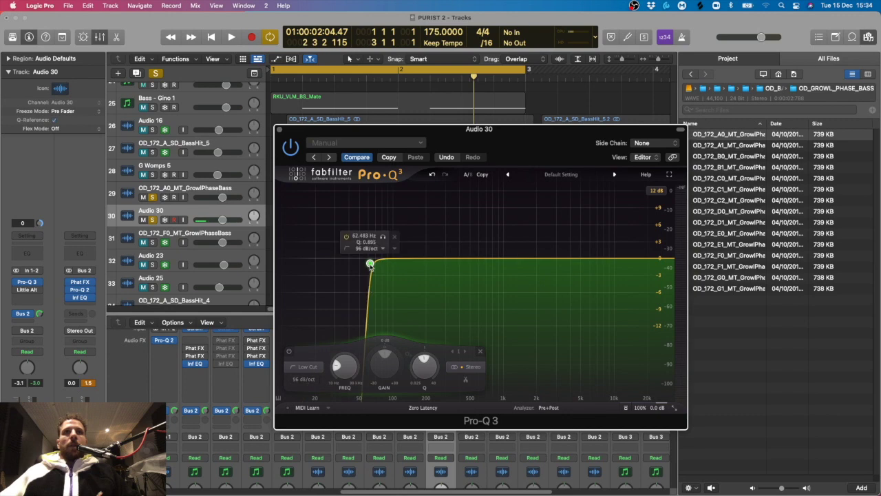
pyautogui.moveTo(370, 264); pyautogui.dragTo(393, 264)
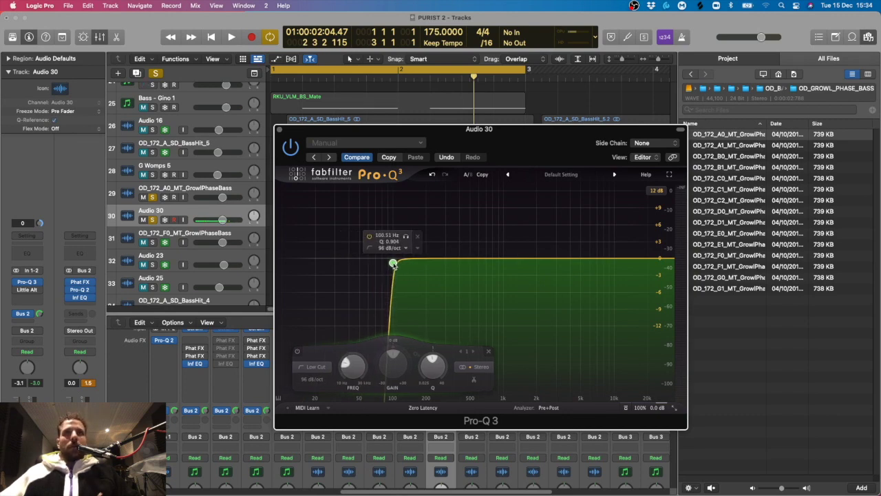
pyautogui.moveTo(302, 134); pyautogui.dragTo(334, 141)
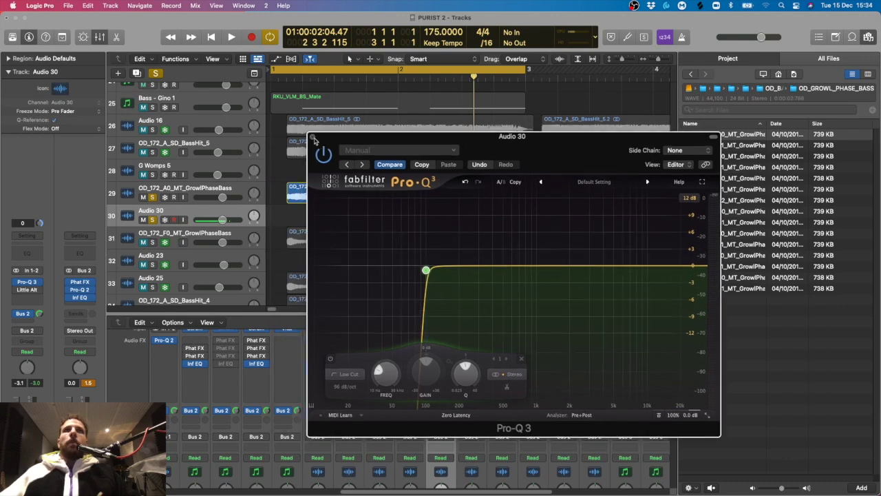
pyautogui.click(312, 137)
# - Copy the OD_172_A0_MT_GrowlPhaseBass region to the same position on Audio 30 and play back the layers
pyautogui.click(356, 201)
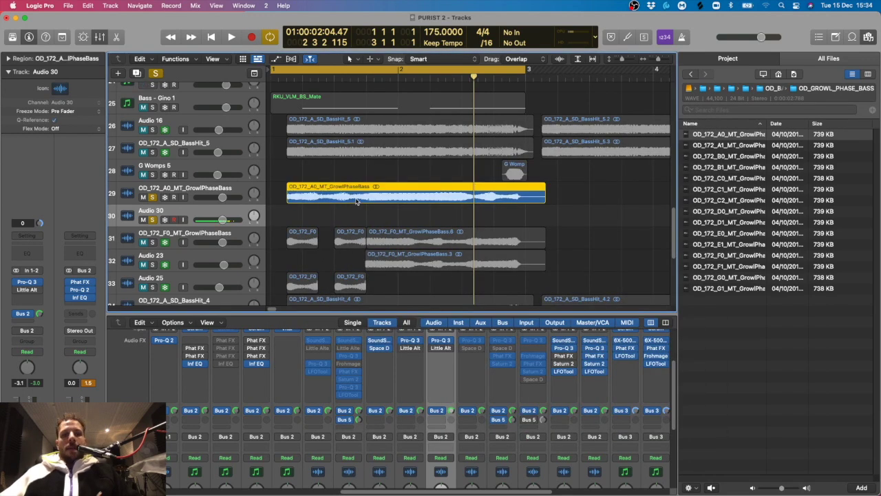
pyautogui.moveTo(355, 204); pyautogui.dragTo(356, 216)
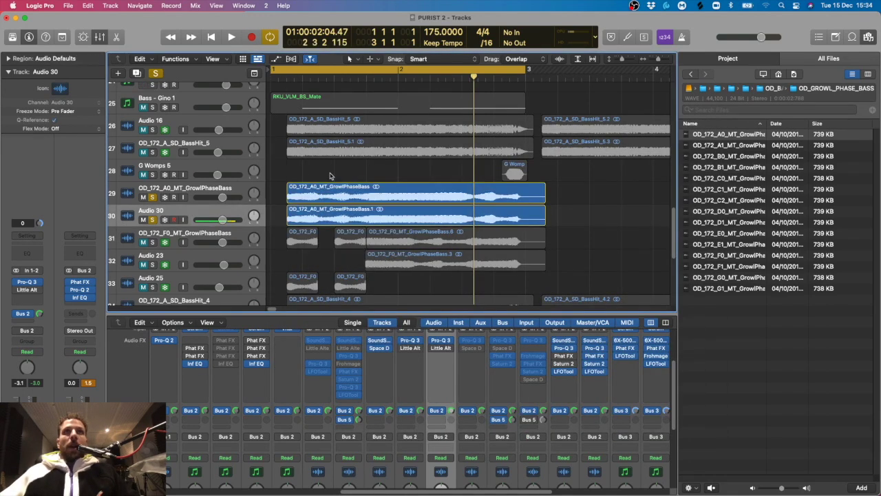
pyautogui.click(152, 220)
pyautogui.press('space')
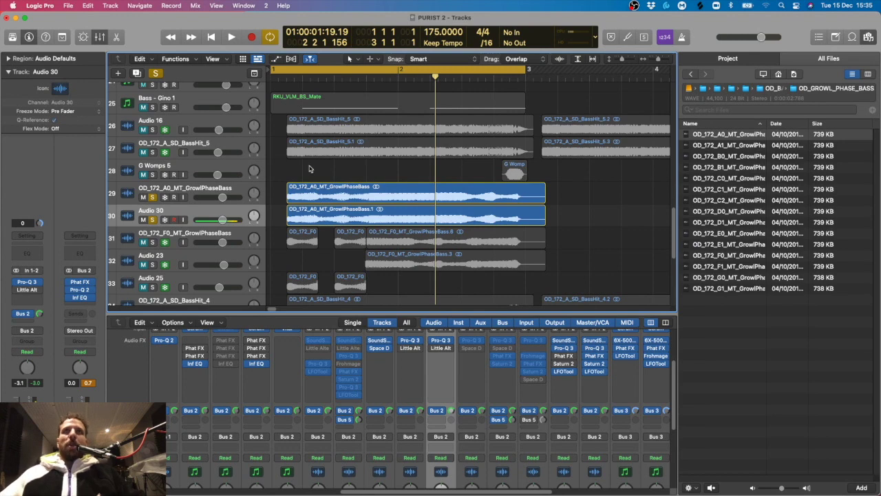
# - Insert Phat FX after Little AlterBoy on Audio 30 and move its window clear of the track headers
pyautogui.click(204, 214)
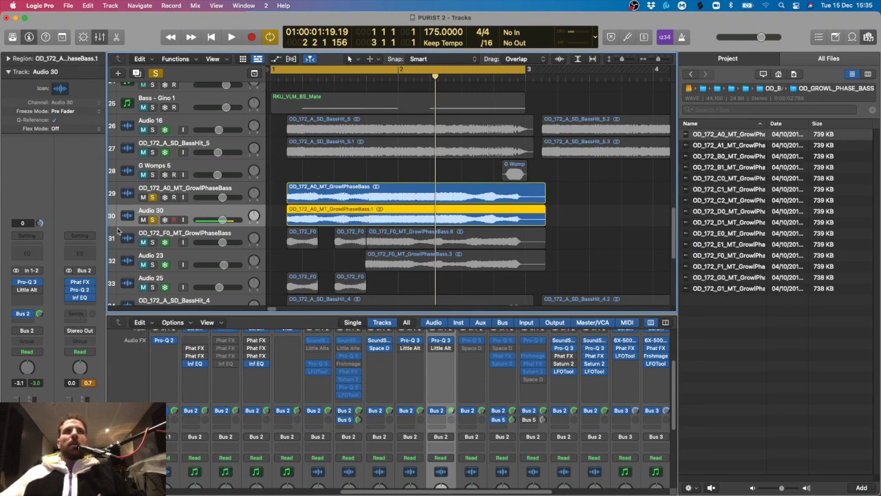
pyautogui.click(31, 299)
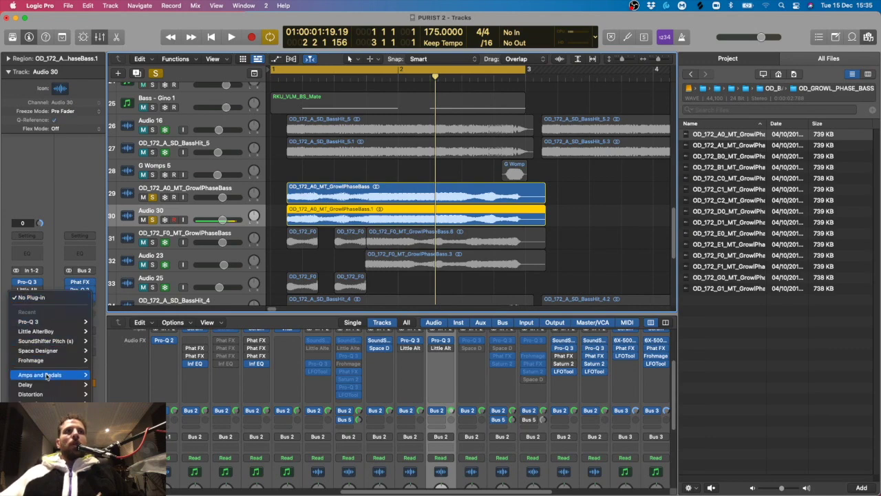
pyautogui.scroll(-3, 51, 331)
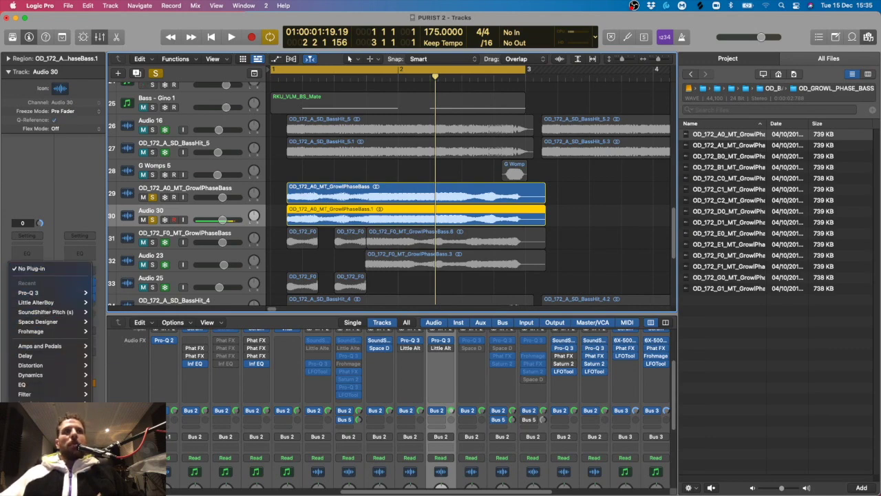
pyautogui.click(121, 433)
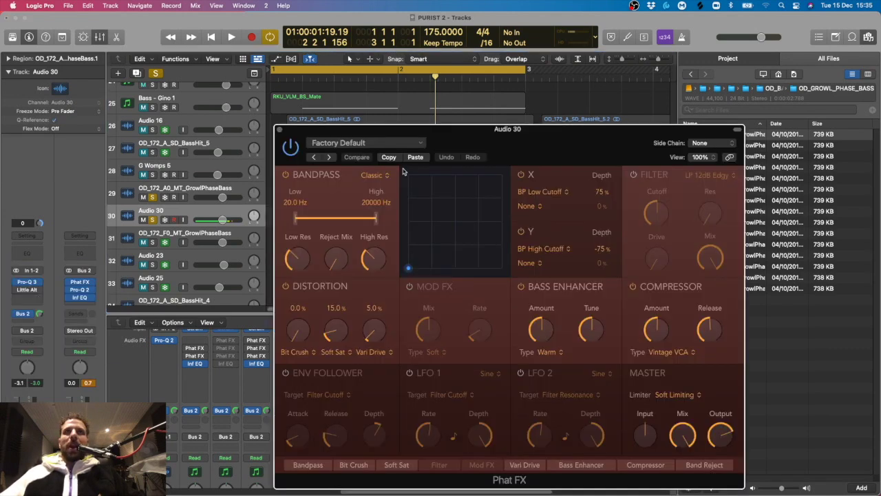
pyautogui.moveTo(532, 143); pyautogui.dragTo(585, 110)
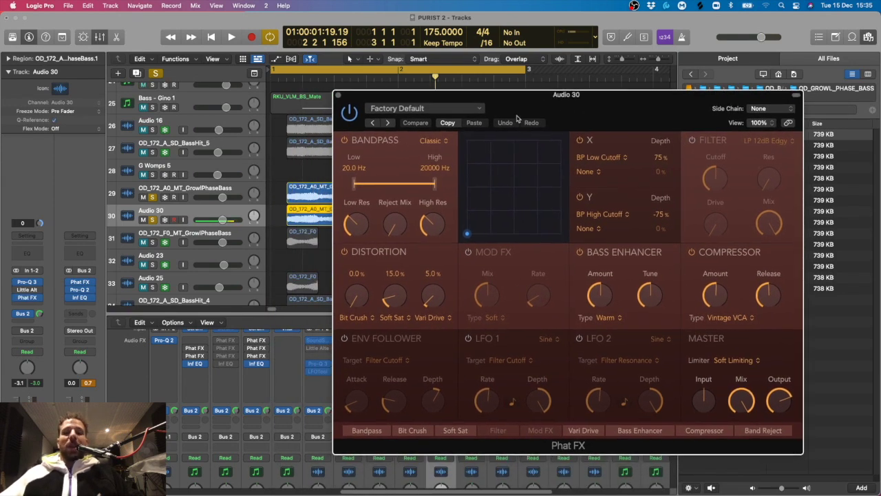
pyautogui.moveTo(512, 110)
pyautogui.mouseDown()
pyautogui.moveTo(538, 111)
pyautogui.moveTo(525, 110)
pyautogui.mouseUp()
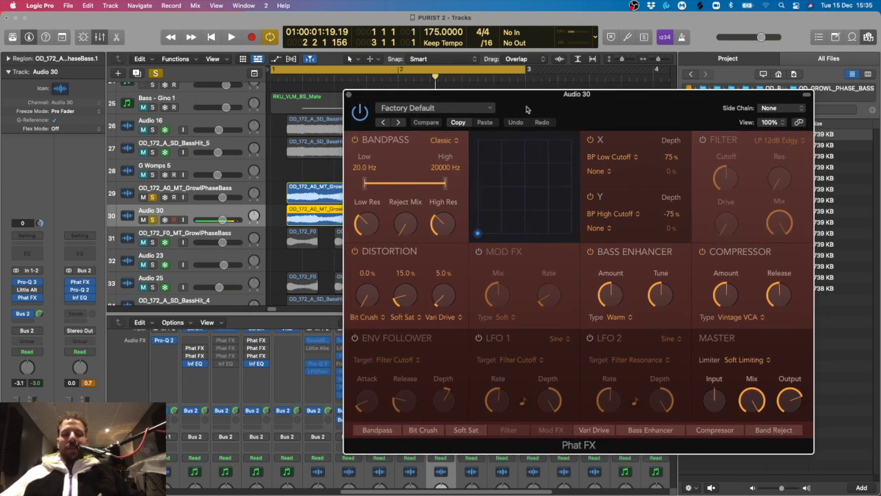
pyautogui.moveTo(527, 109); pyautogui.dragTo(498, 91)
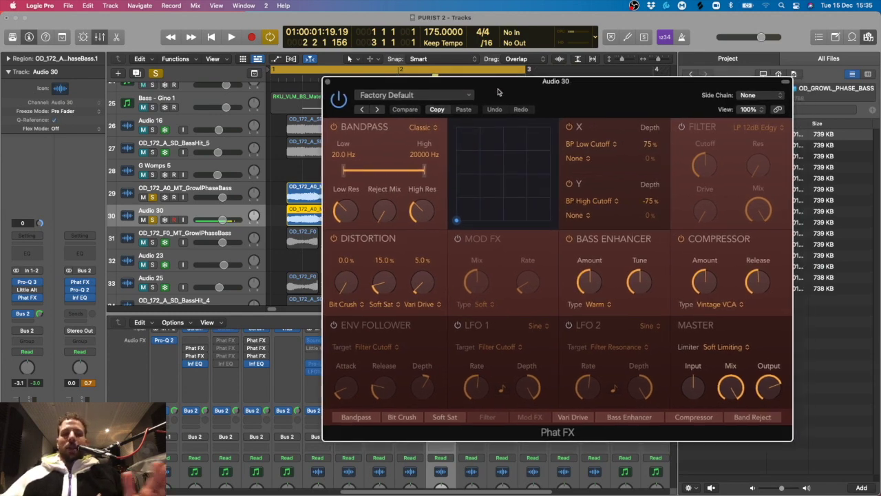
pyautogui.moveTo(498, 92); pyautogui.dragTo(511, 89)
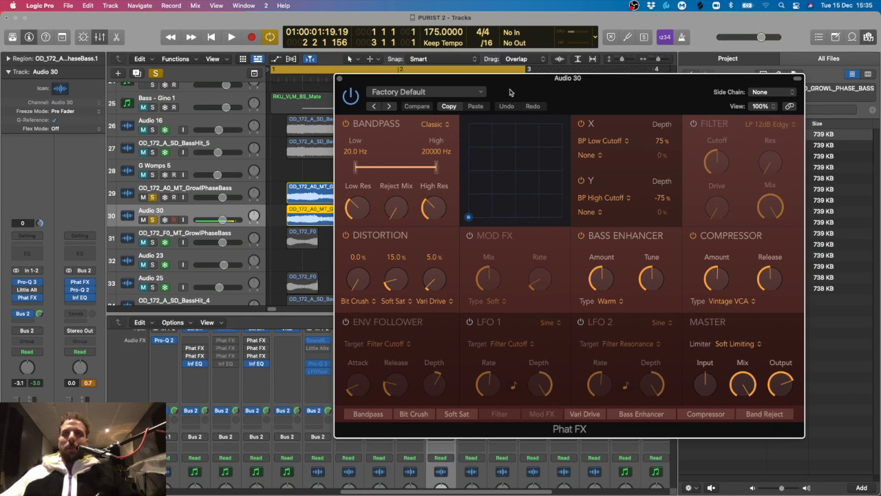
pyautogui.moveTo(523, 94); pyautogui.dragTo(523, 89)
# - Load the Filtered Chorus Movement synth preset in Phat FX
pyautogui.click(463, 87)
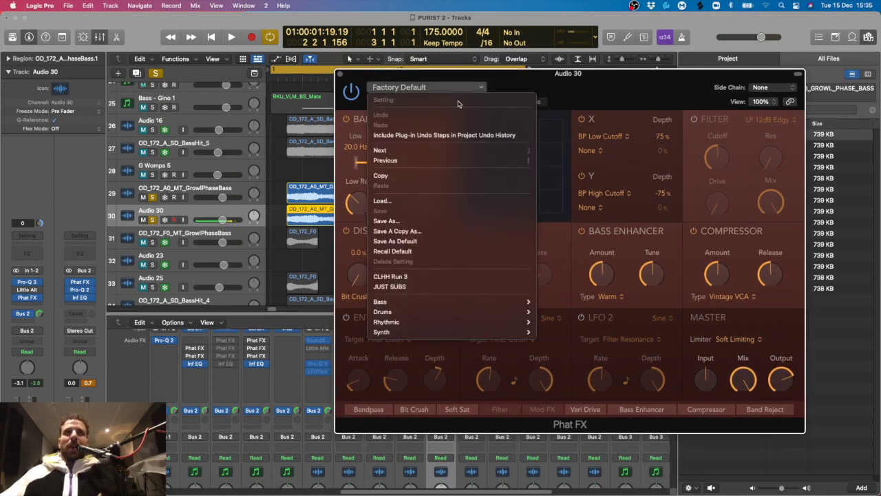
pyautogui.moveTo(405, 332)
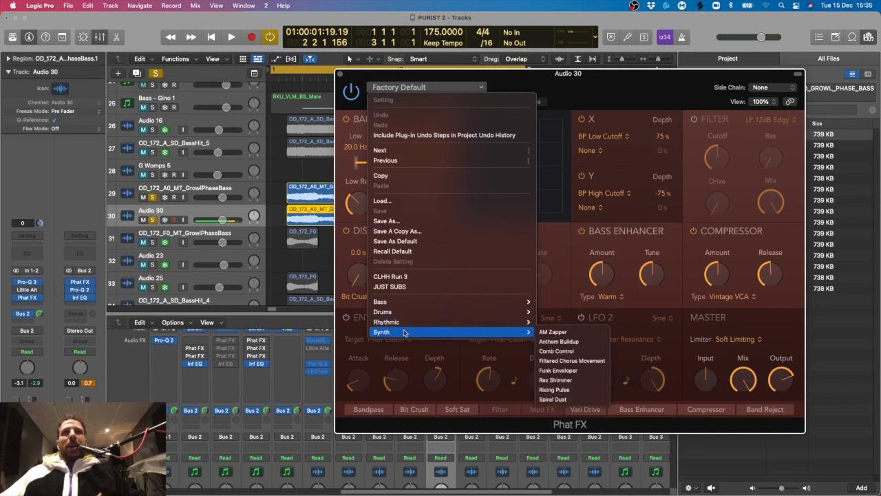
pyautogui.click(570, 360)
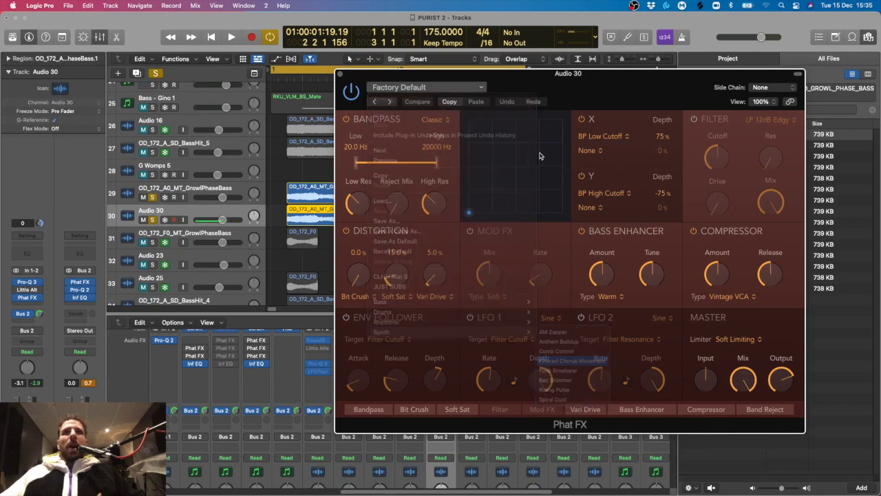
pyautogui.moveTo(573, 92); pyautogui.dragTo(595, 88)
# - During playback, shift the Phat FX XY pad point and widen the bandpass to 53.3 Hz low and 3076 Hz high
pyautogui.press('space')
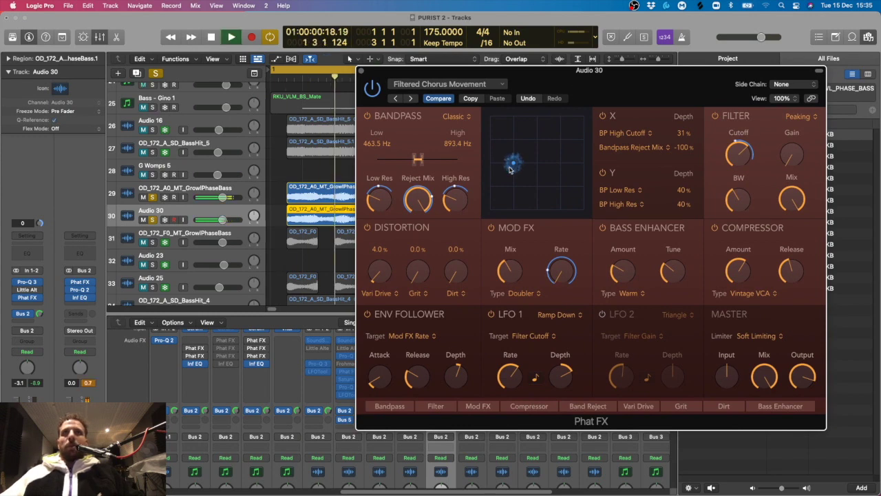
pyautogui.moveTo(510, 170)
pyautogui.mouseDown()
pyautogui.moveTo(507, 193)
pyautogui.moveTo(505, 172)
pyautogui.mouseUp()
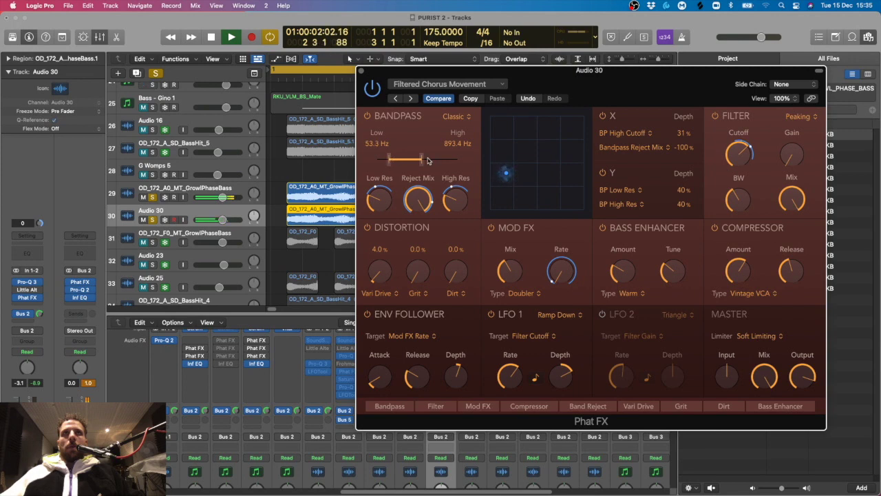
pyautogui.moveTo(430, 162); pyautogui.dragTo(435, 160)
pyautogui.moveTo(384, 194)
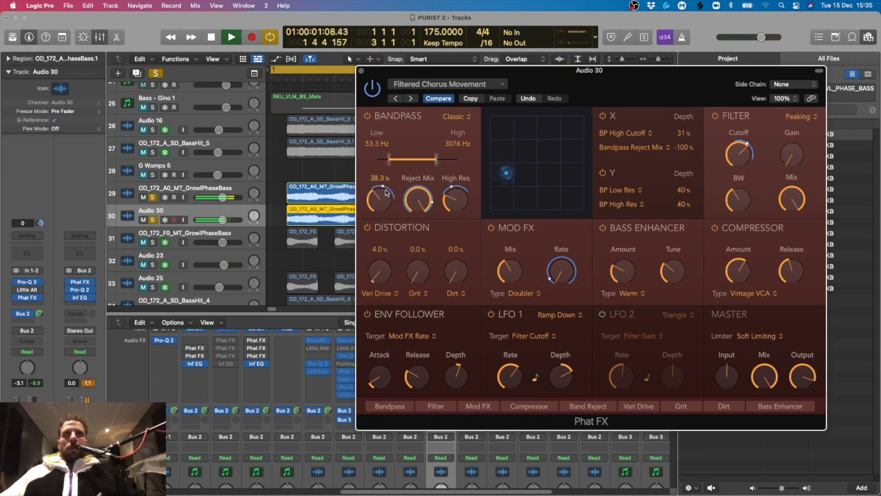
# - Adjust LFO 1's rate and depth and set Dirt to 14.5% in Phat FX, closing its window when finished
pyautogui.moveTo(510, 377); pyautogui.dragTo(507, 388)
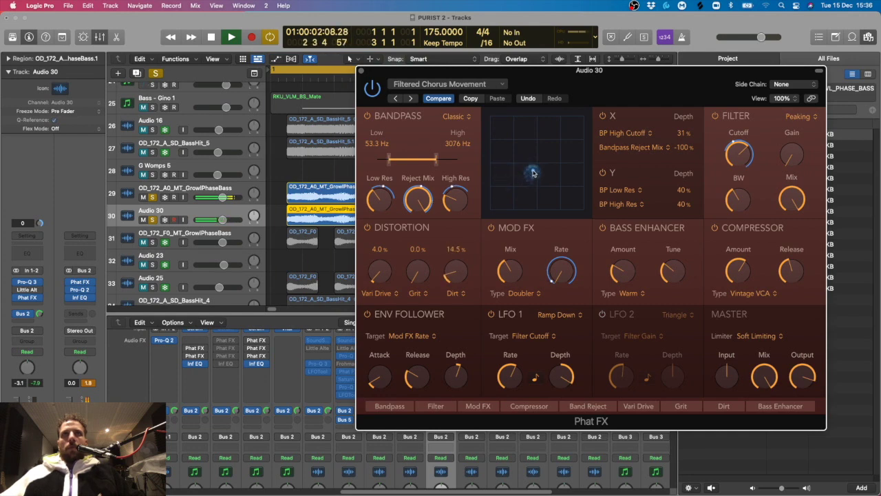
pyautogui.moveTo(592, 90)
pyautogui.mouseDown()
pyautogui.moveTo(618, 104)
pyautogui.moveTo(602, 97)
pyautogui.mouseUp()
pyautogui.press('space')
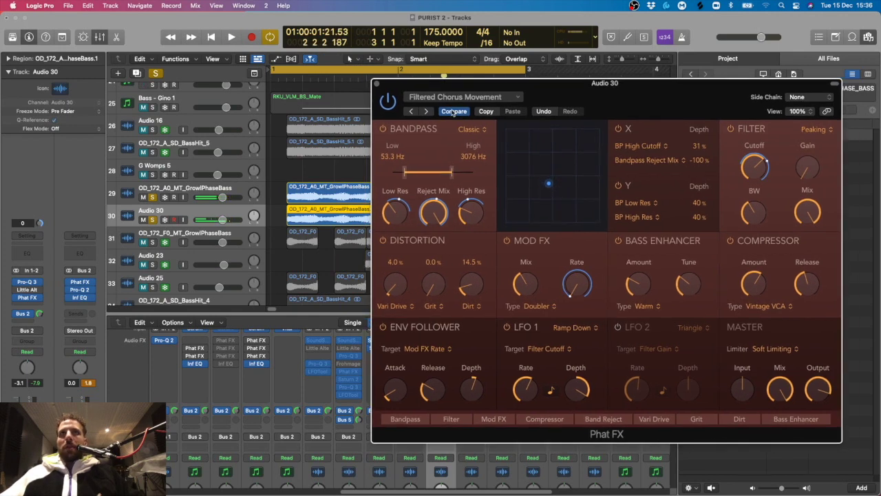
pyautogui.click(376, 84)
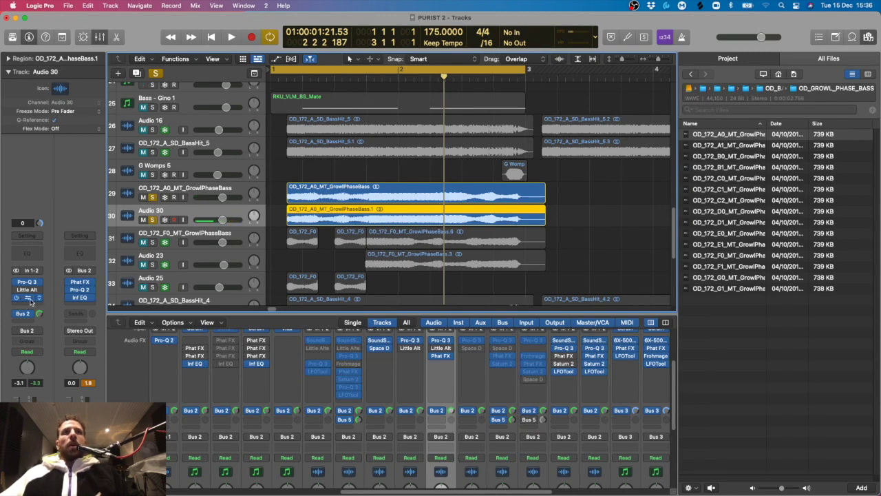
# - Insert FabFilter Saturn 2 after Phat FX on Audio 30
pyautogui.click(29, 305)
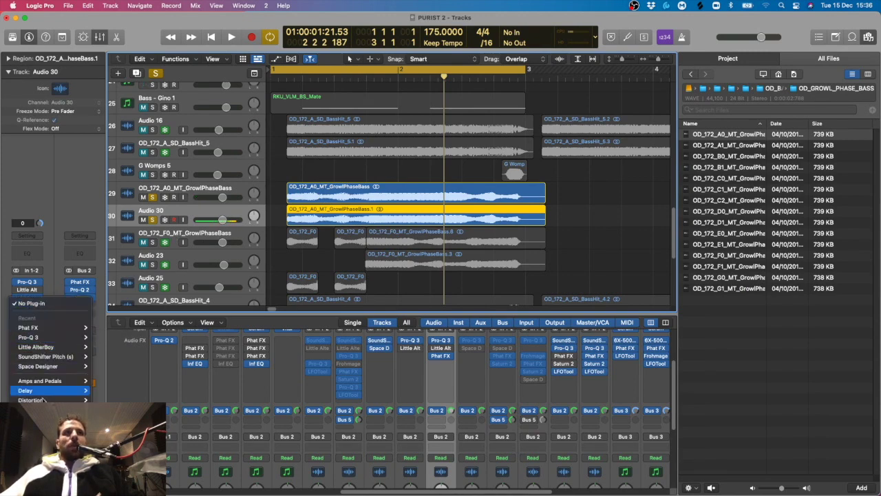
pyautogui.moveTo(69, 474)
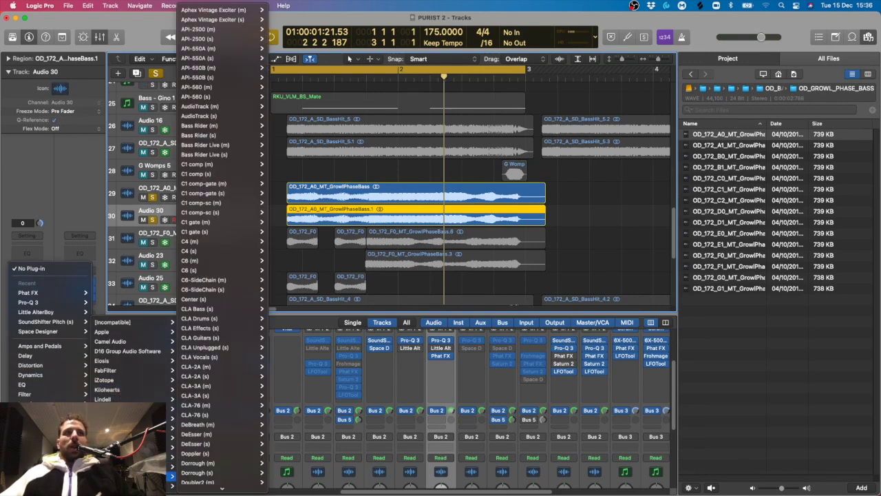
pyautogui.moveTo(111, 370)
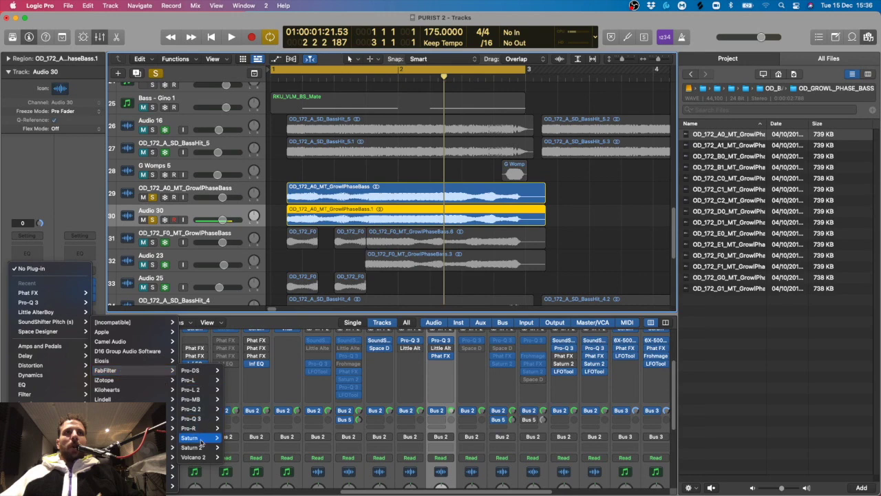
pyautogui.click(231, 447)
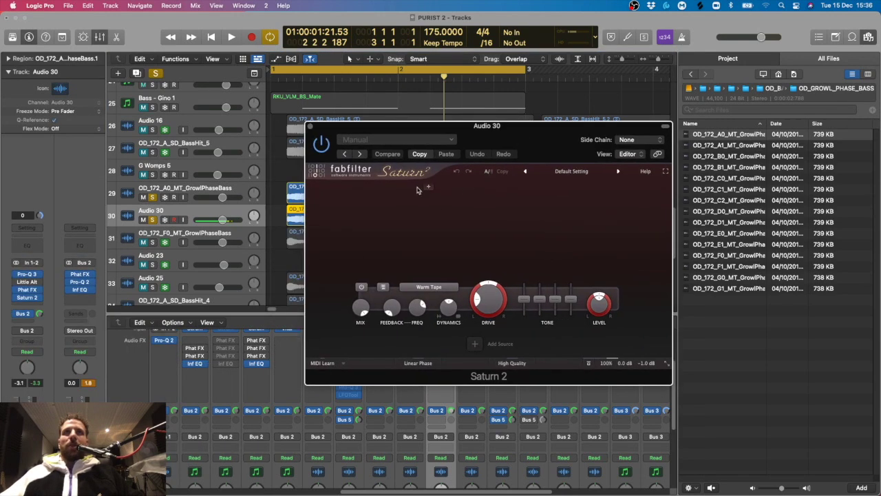
# - Split Saturn 2 into four bands, space out the crossovers and move its window clear of the track headers
pyautogui.click(391, 190)
pyautogui.click(474, 189)
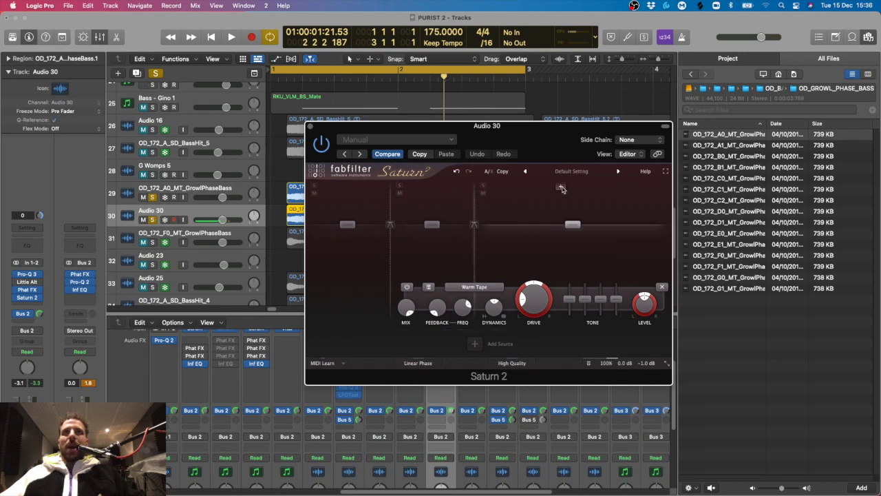
pyautogui.click(565, 189)
pyautogui.moveTo(564, 190); pyautogui.dragTo(579, 190)
pyautogui.moveTo(474, 251); pyautogui.dragTo(488, 252)
pyautogui.moveTo(391, 256); pyautogui.dragTo(400, 256)
pyautogui.moveTo(422, 178); pyautogui.dragTo(446, 178)
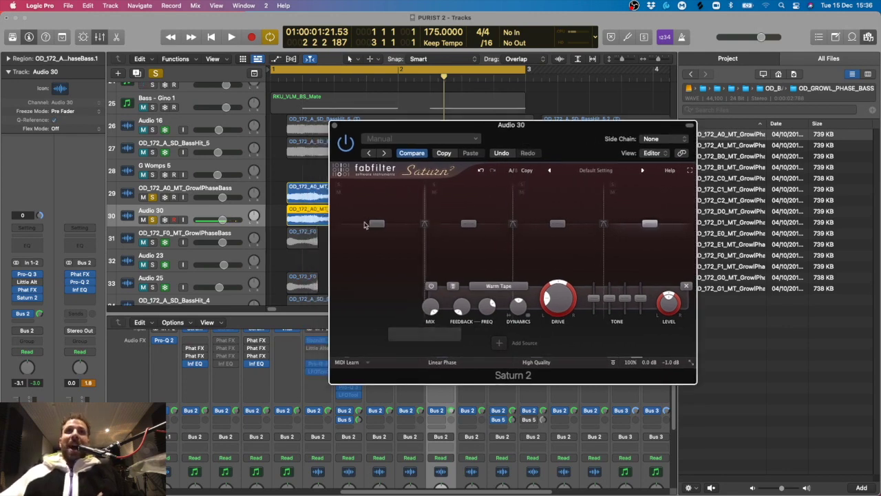
# - Audition Saturn 2's band 1 soloed, check Pro-Q 3's low cut, and set the Band 1 crossover to about 92 Hz
pyautogui.press('space')
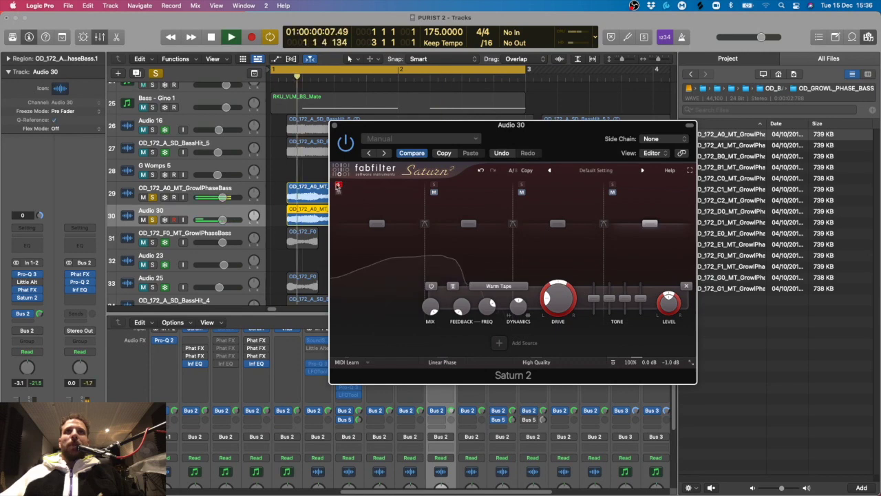
pyautogui.press('space')
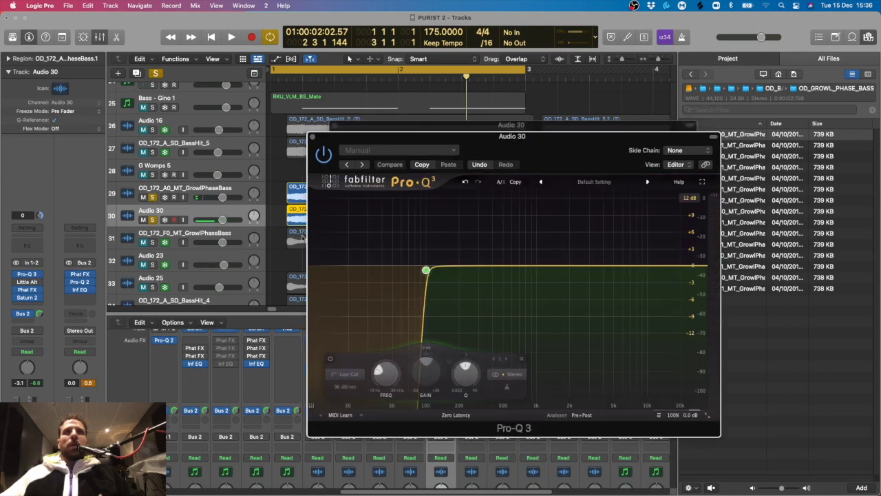
pyautogui.click(311, 130)
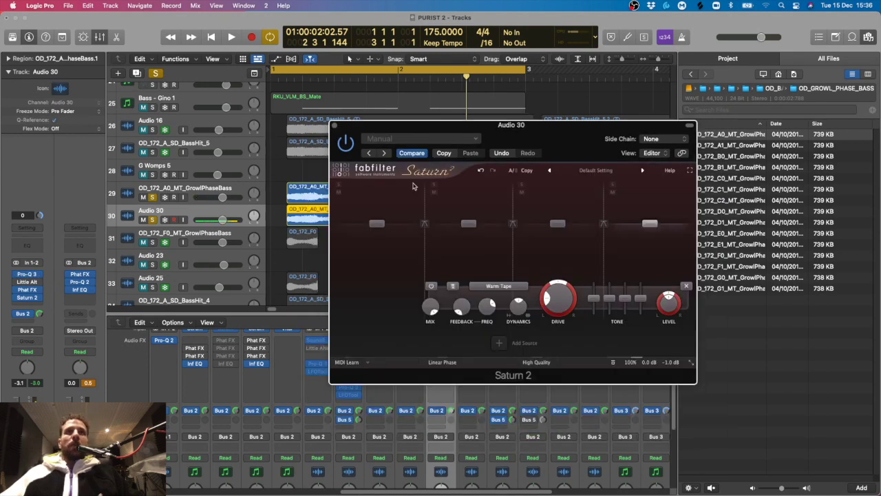
pyautogui.moveTo(497, 142); pyautogui.dragTo(512, 140)
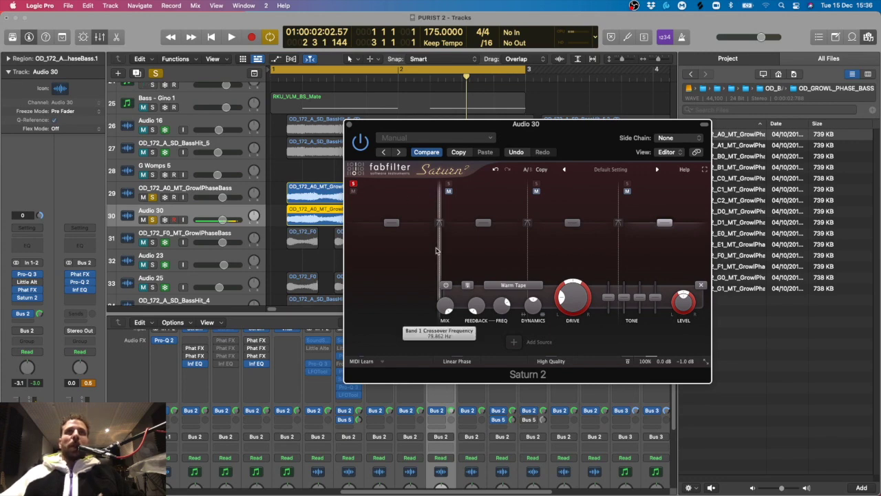
pyautogui.press('space')
pyautogui.moveTo(440, 244); pyautogui.dragTo(445, 246)
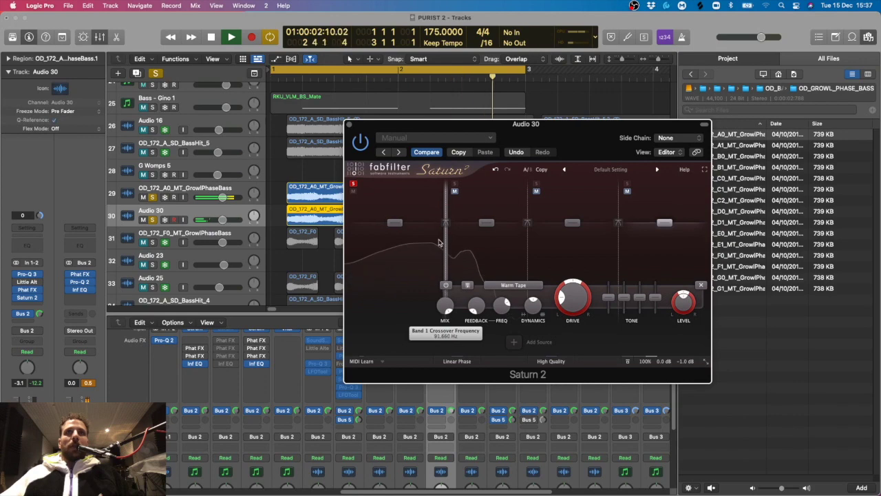
# - Mute Saturn 2's band 1 instead of soloing it, and unsolo the OD_172_A0_MT_GrowlPhaseBass track to hear Audio 30 alone
pyautogui.click(353, 184)
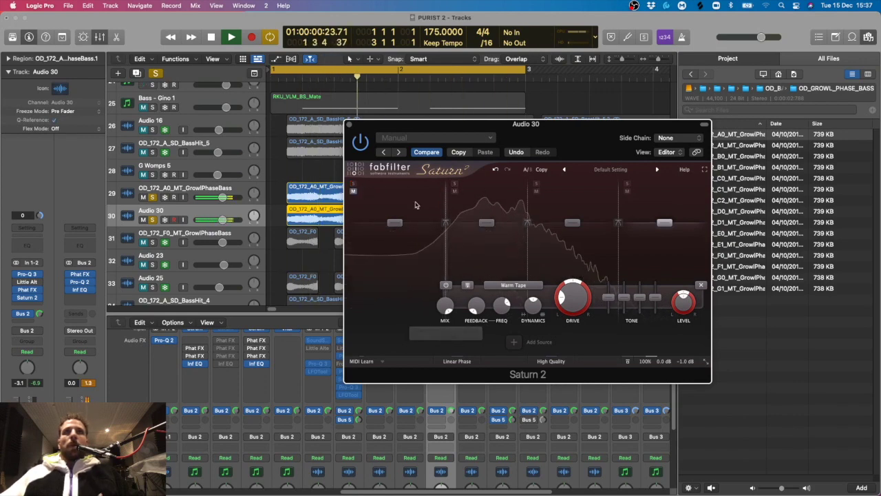
pyautogui.press('space')
pyautogui.click(152, 197)
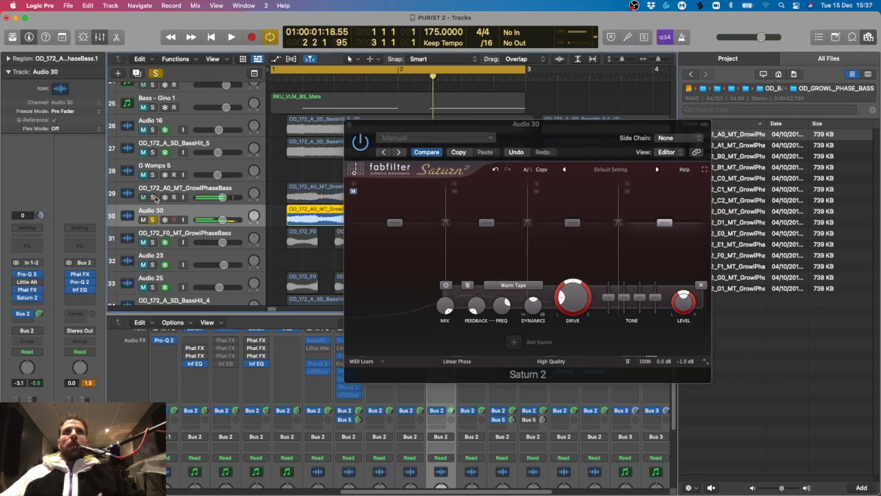
pyautogui.press('space')
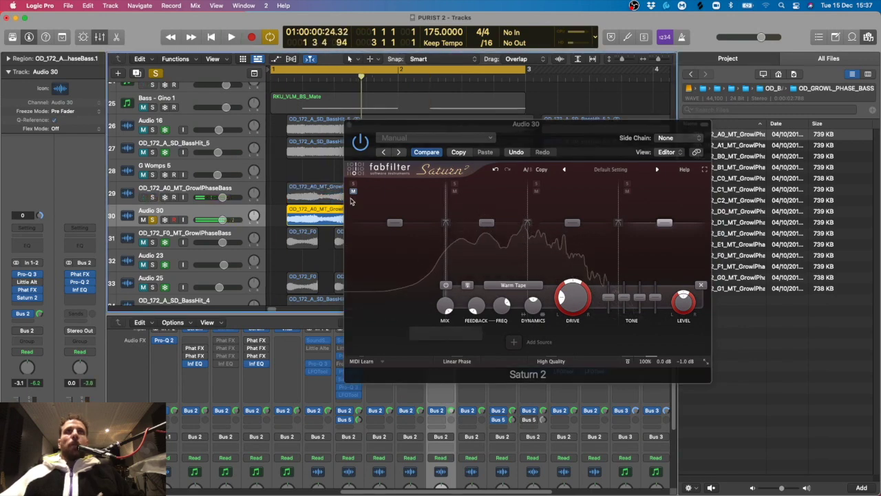
# - Compare Saturn 2's band 1 unmuted, muted and soloed during playback, leaving the band muted and unsoloed
pyautogui.click(353, 191)
pyautogui.click(353, 191)
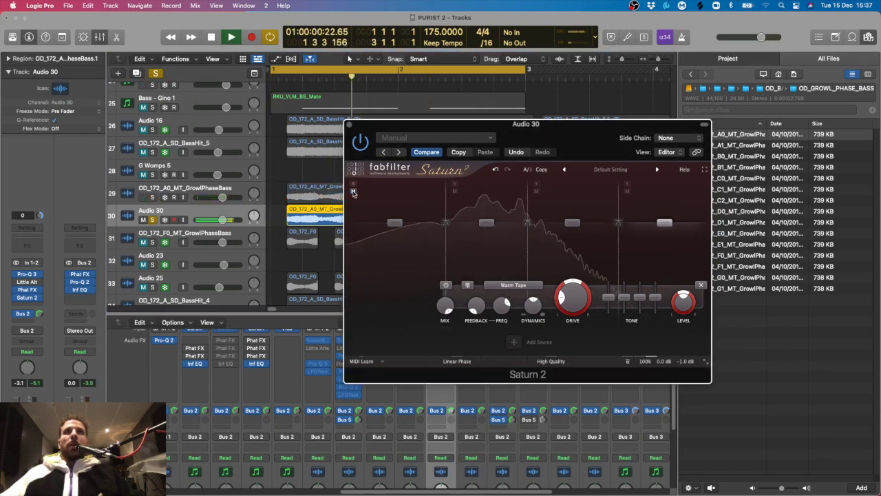
pyautogui.click(353, 183)
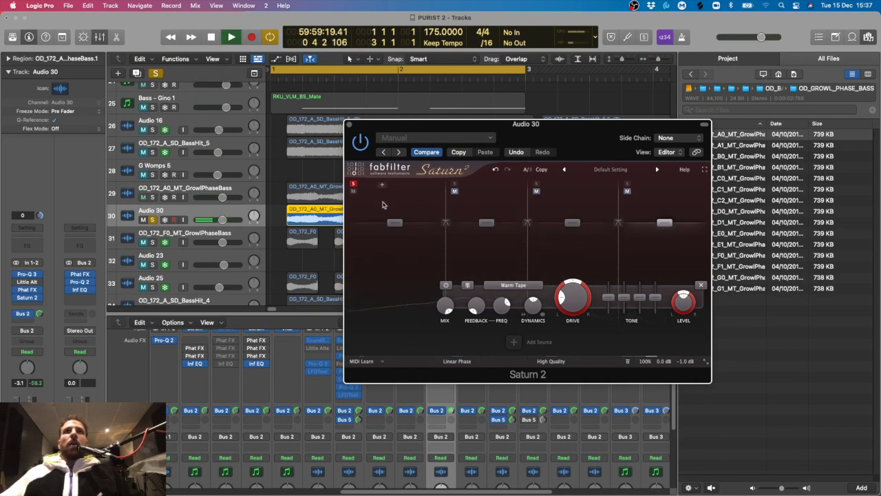
pyautogui.press('space')
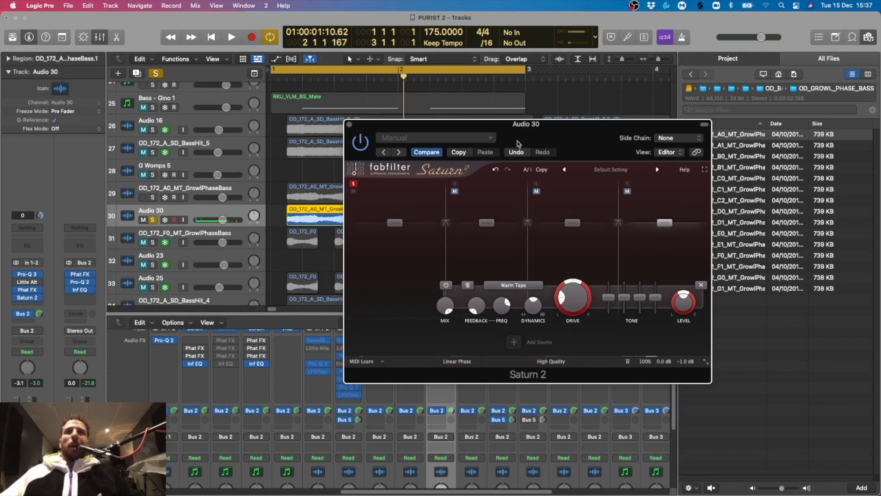
pyautogui.moveTo(526, 137); pyautogui.dragTo(536, 135)
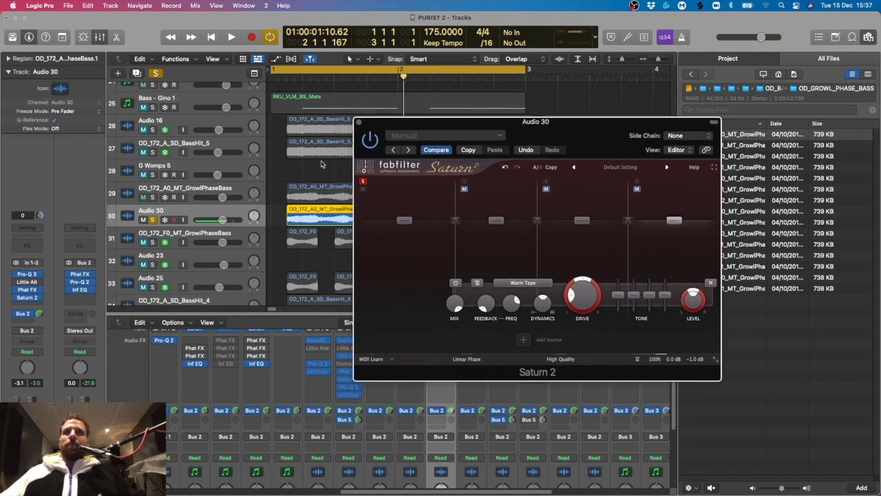
pyautogui.press('space')
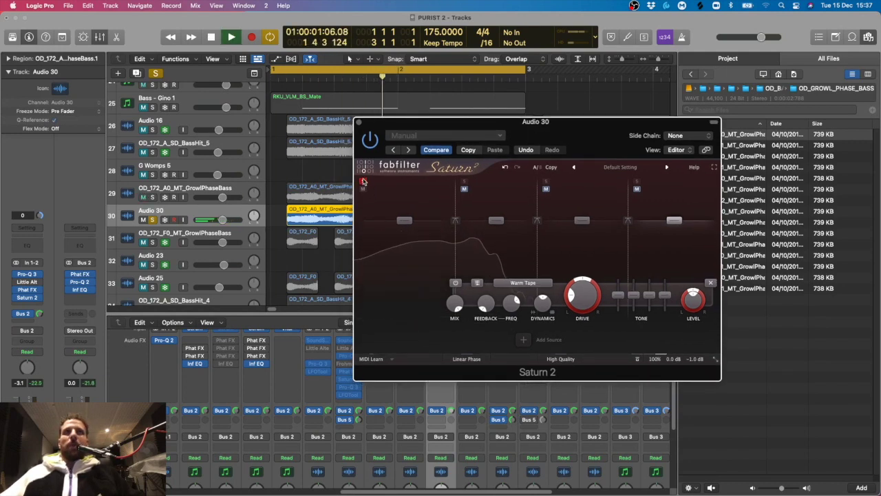
pyautogui.press('space')
pyautogui.click(363, 181)
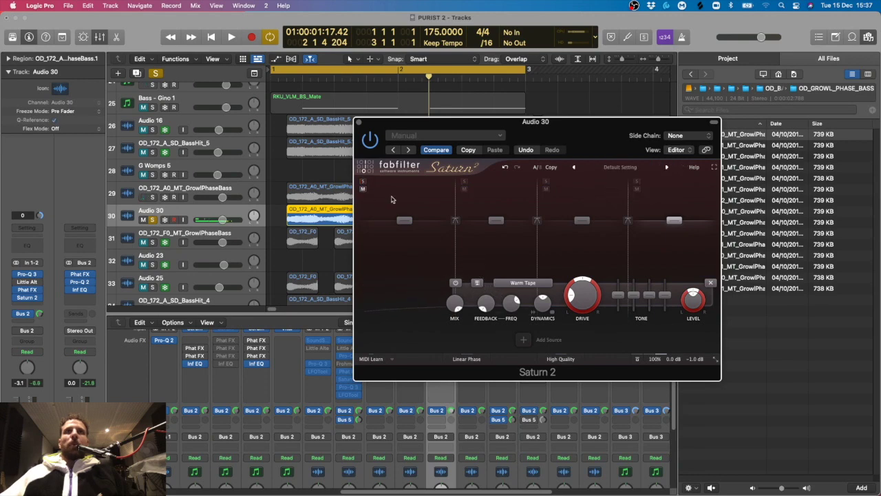
pyautogui.click(363, 189)
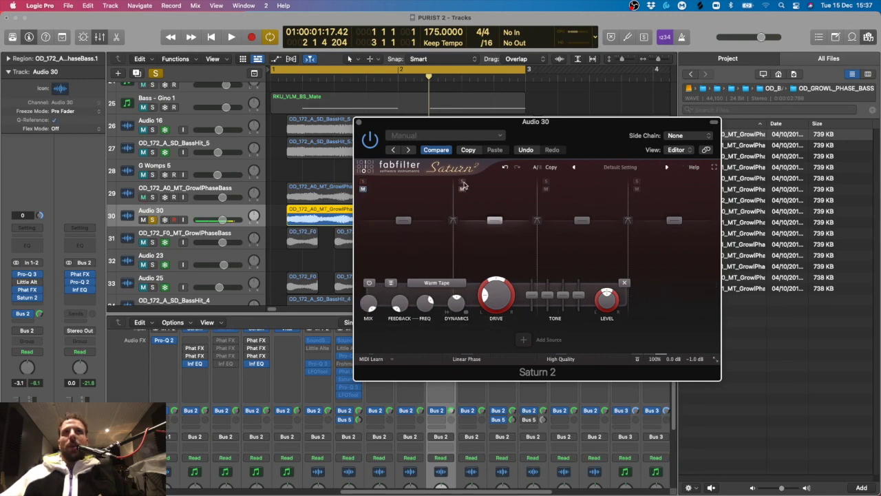
# - Solo Saturn 2's band 2, raise its drive and try the Subtle Tape style during playback
pyautogui.press('space')
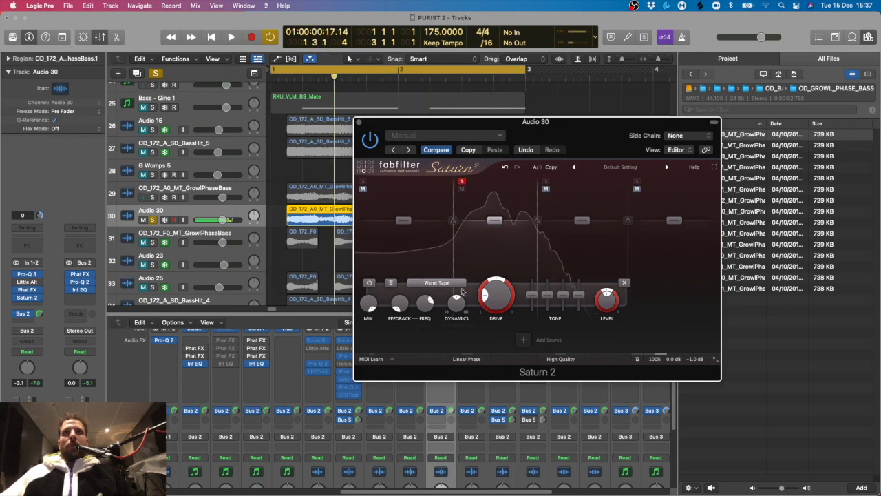
pyautogui.moveTo(486, 296); pyautogui.dragTo(504, 282)
pyautogui.press('space')
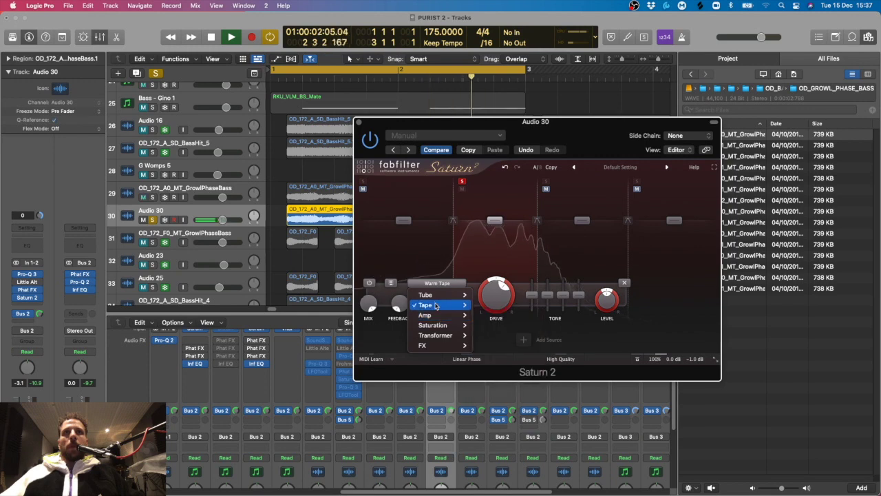
pyautogui.moveTo(435, 306)
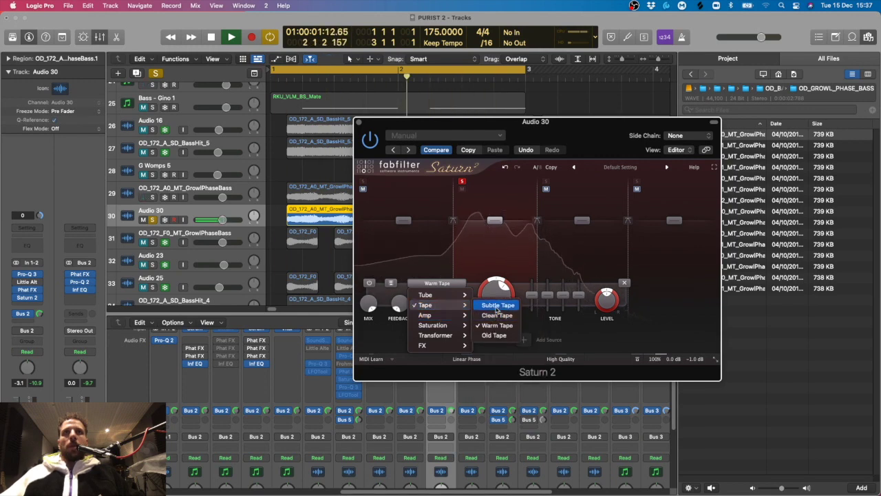
pyautogui.click(497, 305)
# - Change band 2's saturation style to British Pop Amp and raise the band level to about +1.87 dB
pyautogui.click(437, 283)
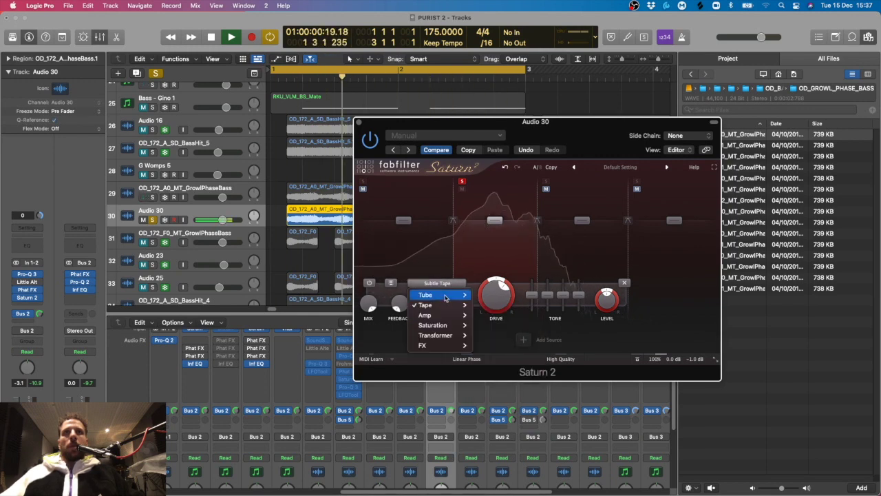
pyautogui.moveTo(445, 318)
pyautogui.click(500, 346)
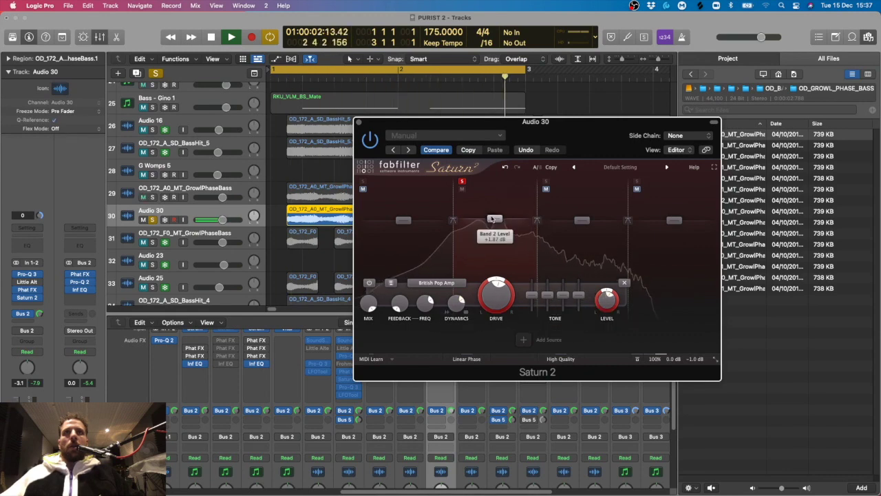
# - Unsolo band 2, solo the OD_172_A0_MT_GrowlPhaseBass track again and play both layers together
pyautogui.moveTo(560, 130); pyautogui.dragTo(567, 131)
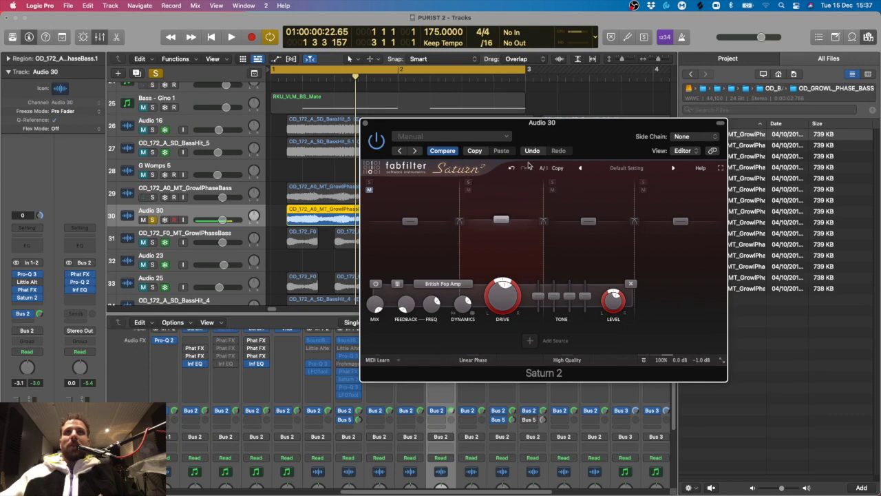
pyautogui.moveTo(557, 143); pyautogui.dragTo(551, 139)
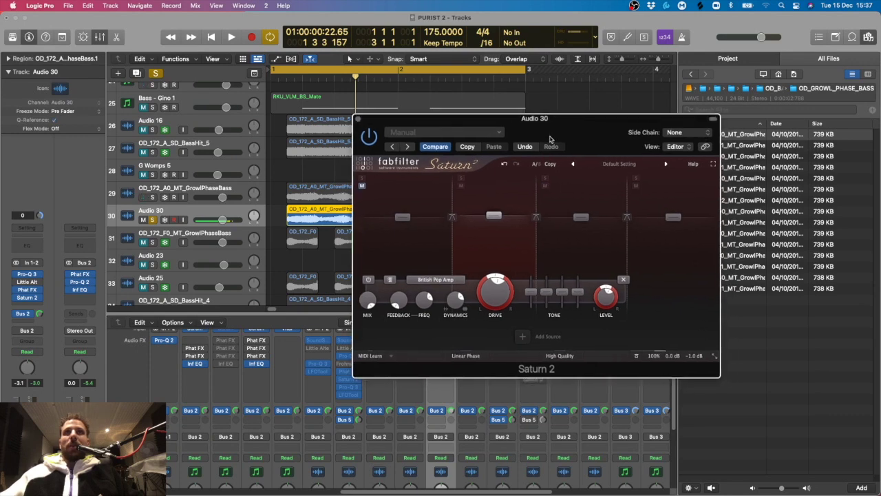
pyautogui.click(152, 197)
pyautogui.press('space')
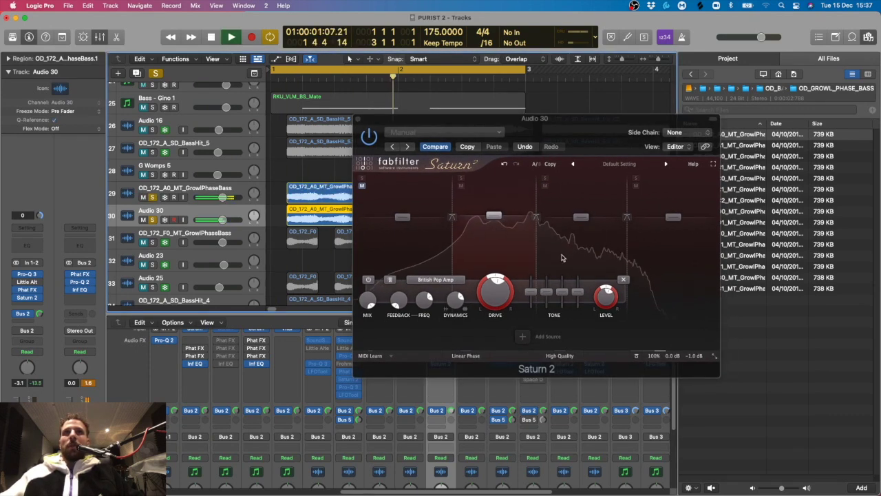
# - Solo Saturn 2's band 3 with only the Audio 30 track soloed, and raise the band's drive during playback
pyautogui.press('space')
pyautogui.click(551, 201)
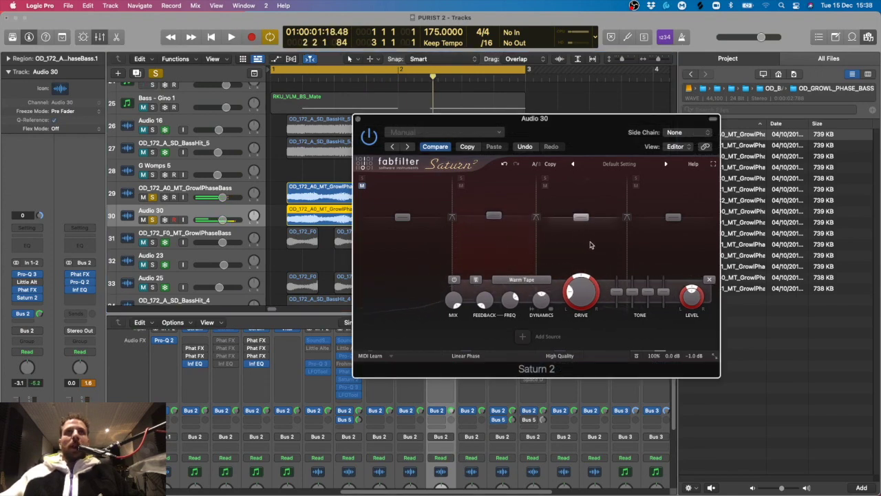
pyautogui.click(544, 178)
pyautogui.press('space')
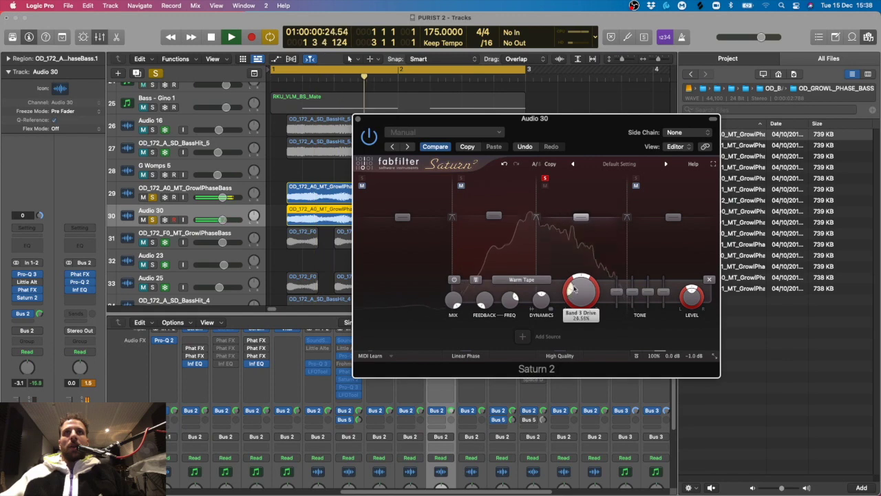
pyautogui.press('space')
pyautogui.click(319, 215)
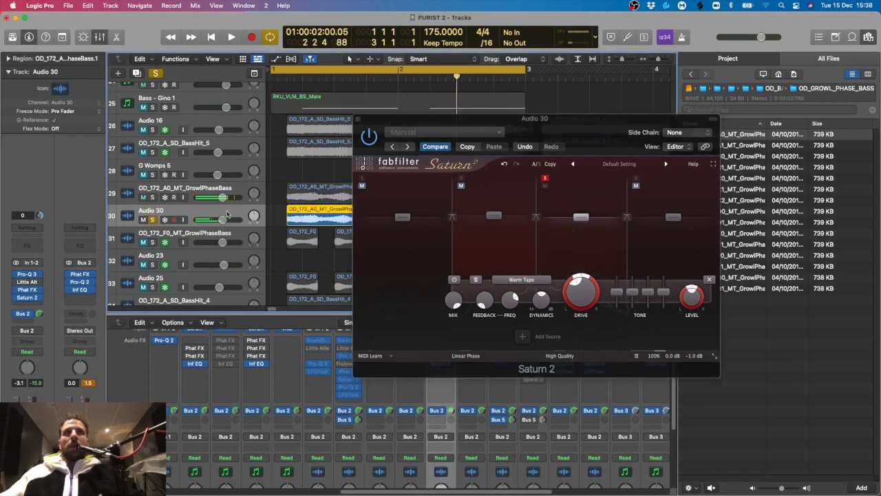
pyautogui.press('space')
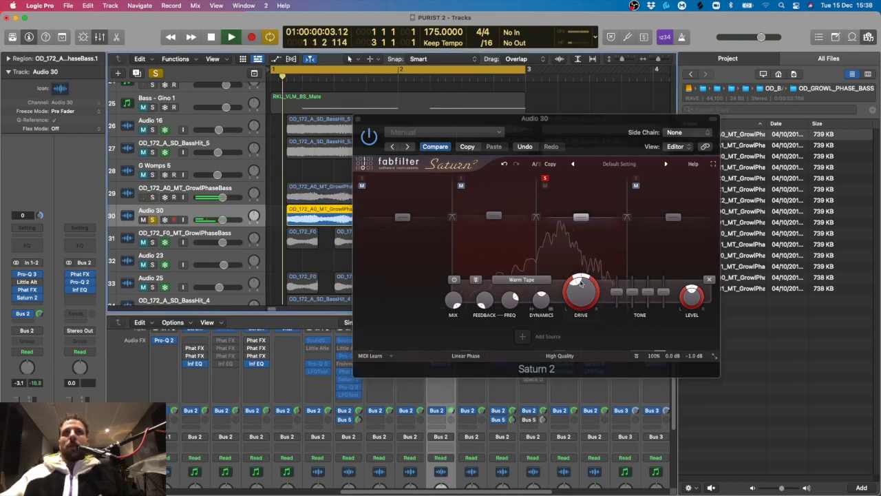
# - Try the Gentle Saturation and Gentle Transformer styles on Saturn 2's band 3 during playback
pyautogui.click(527, 280)
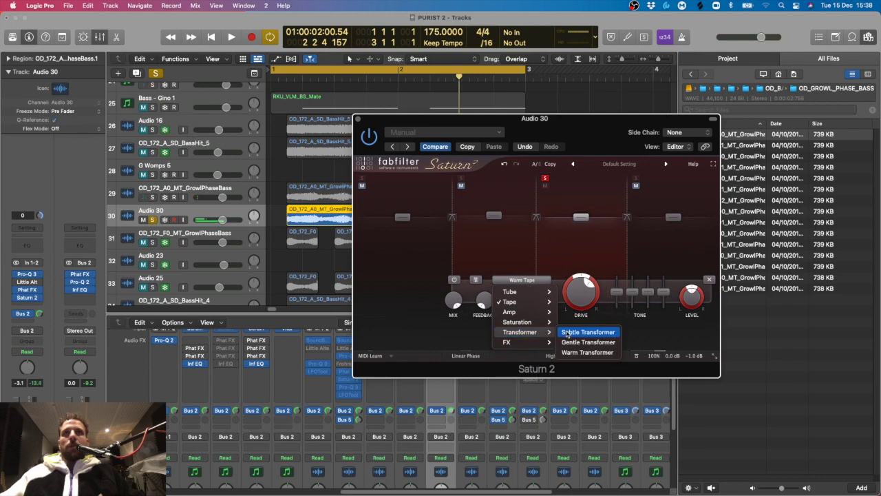
pyautogui.moveTo(521, 323)
pyautogui.click(585, 332)
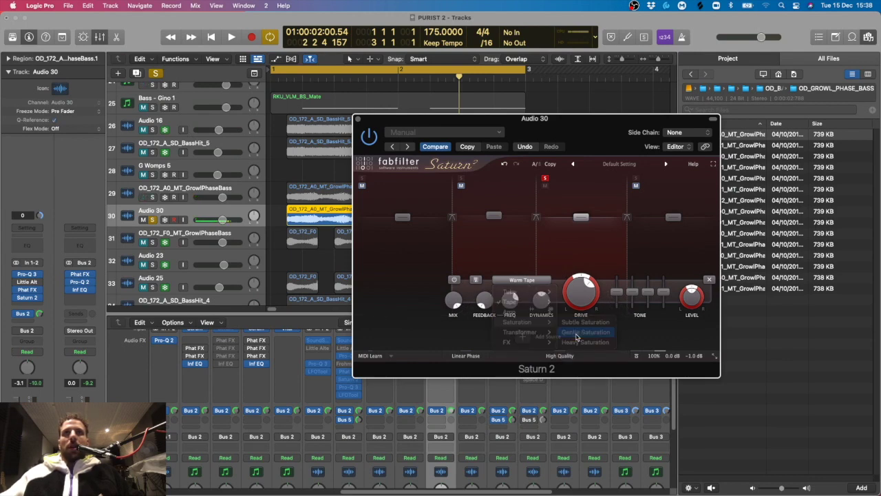
pyautogui.press('space')
pyautogui.click(521, 279)
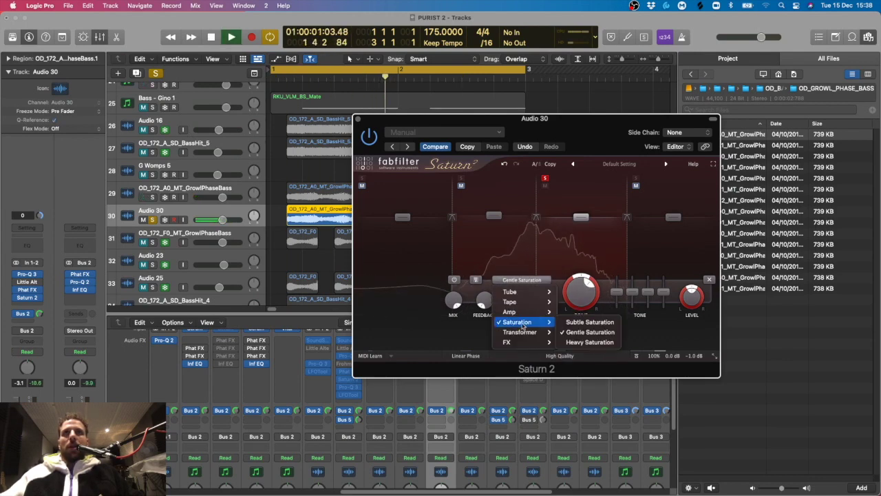
pyautogui.moveTo(523, 332)
pyautogui.click(586, 343)
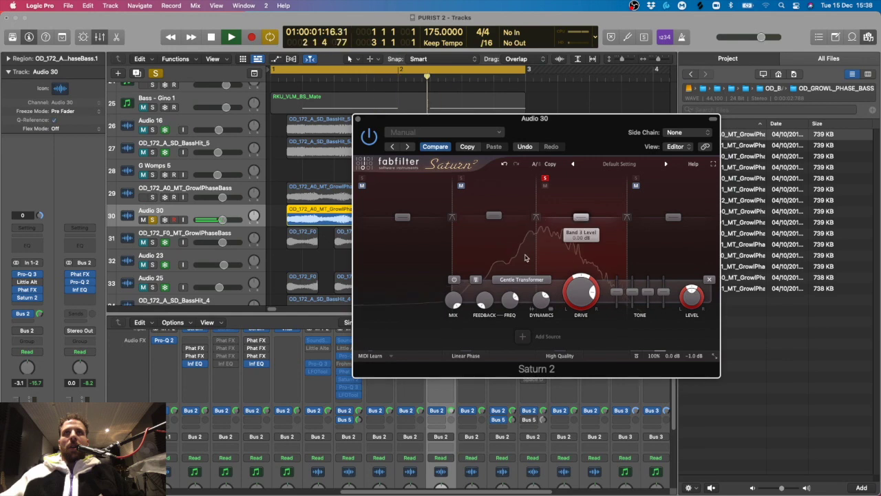
# - Try the Broken Tube style on band 3 and vary its drive during playback
pyautogui.press('space')
pyautogui.click(523, 280)
pyautogui.moveTo(517, 323)
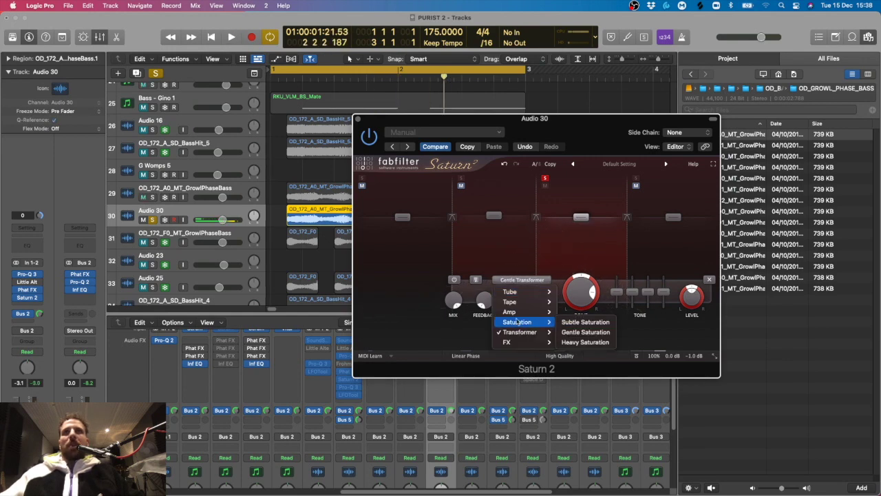
pyautogui.moveTo(519, 305)
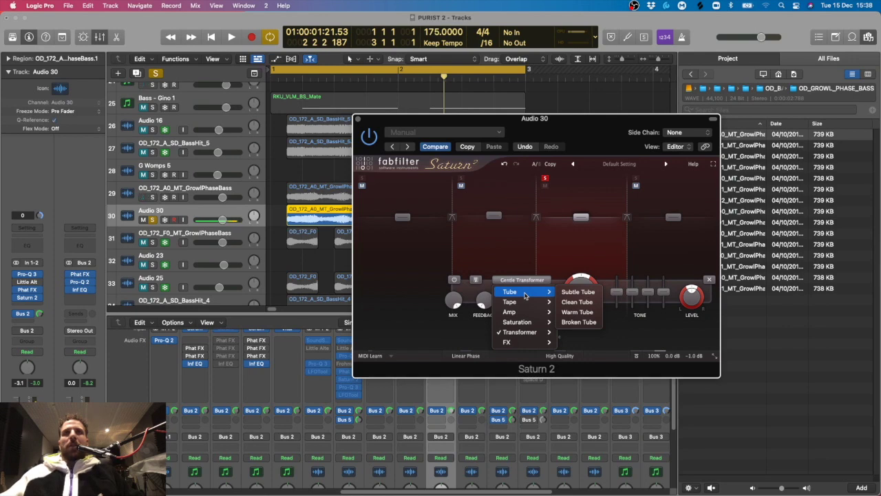
pyautogui.click(585, 289)
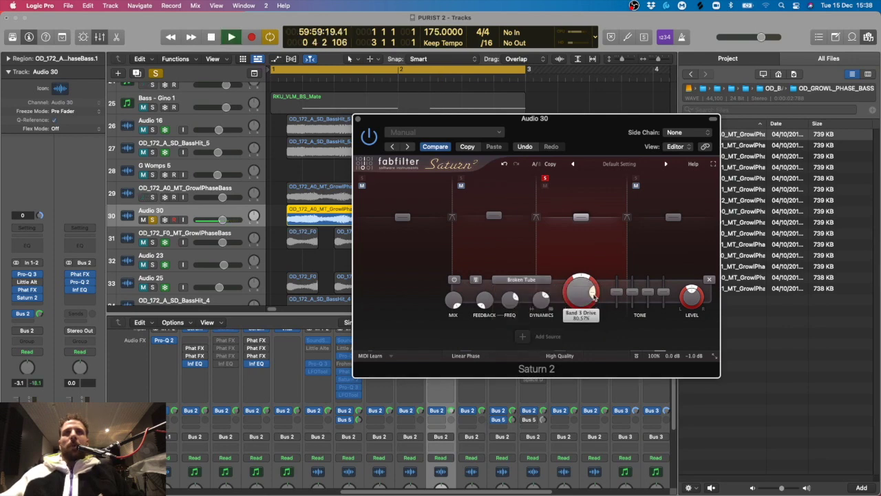
pyautogui.moveTo(593, 296); pyautogui.dragTo(591, 290)
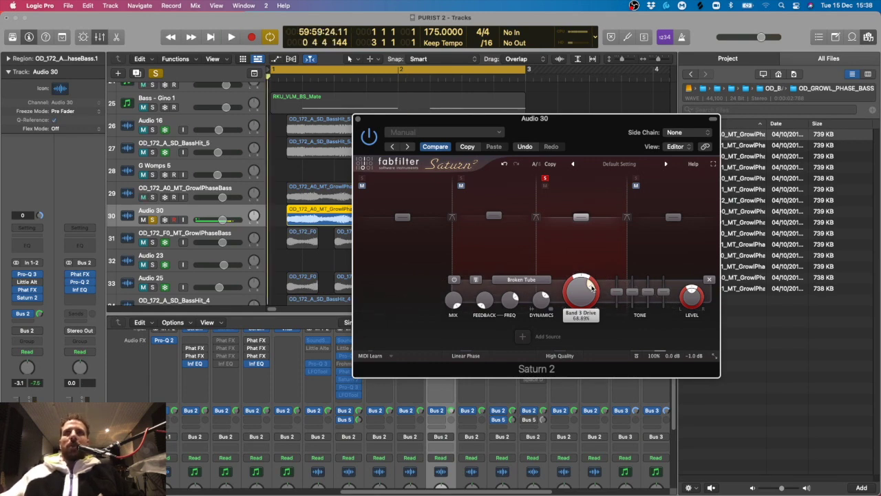
pyautogui.moveTo(591, 287); pyautogui.dragTo(596, 292)
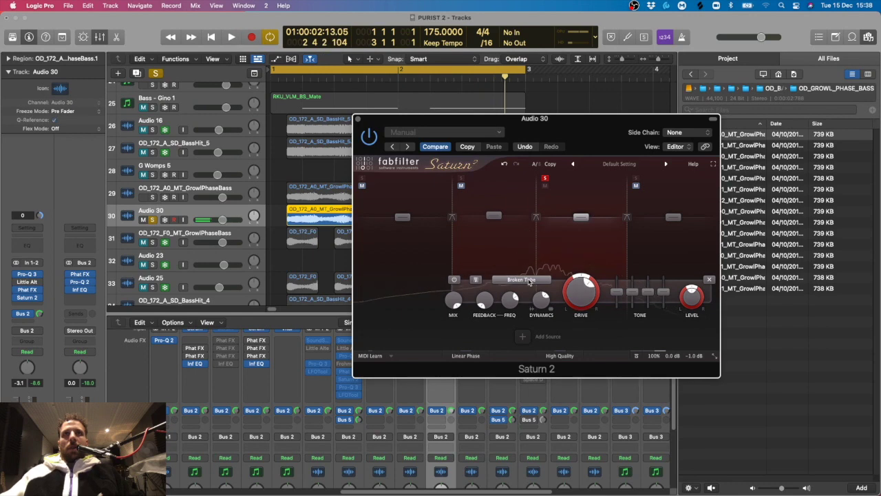
# - Change band 3's saturation style to Heavy Saturation and set its drive to about 55%
pyautogui.press('space')
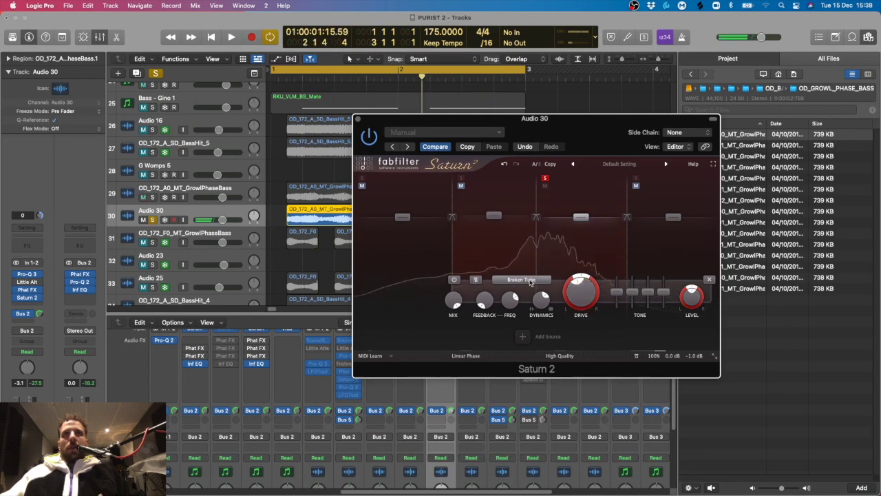
pyautogui.click(534, 280)
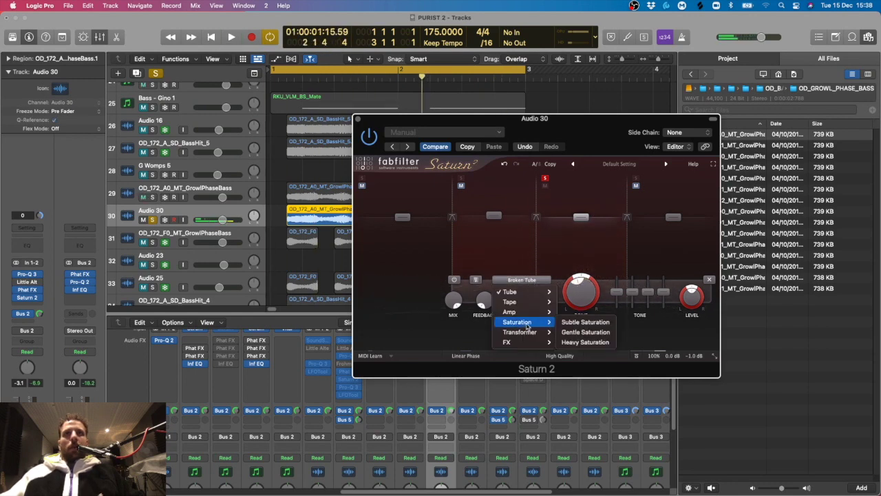
pyautogui.click(585, 342)
pyautogui.press('space')
pyautogui.moveTo(578, 283); pyautogui.dragTo(585, 286)
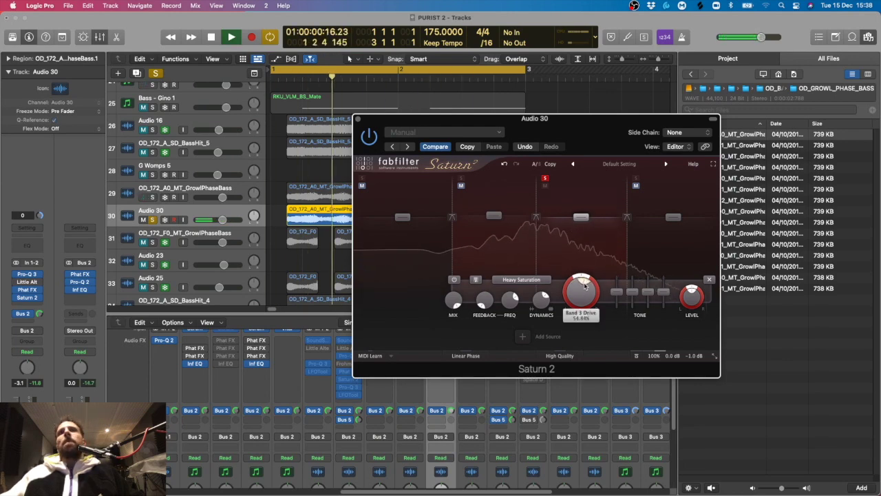
# - Unsolo band 3, fine-tune the crossover between bands 2 and 3, and lower the crossover below band 4 with band 4 soloed
pyautogui.click(545, 178)
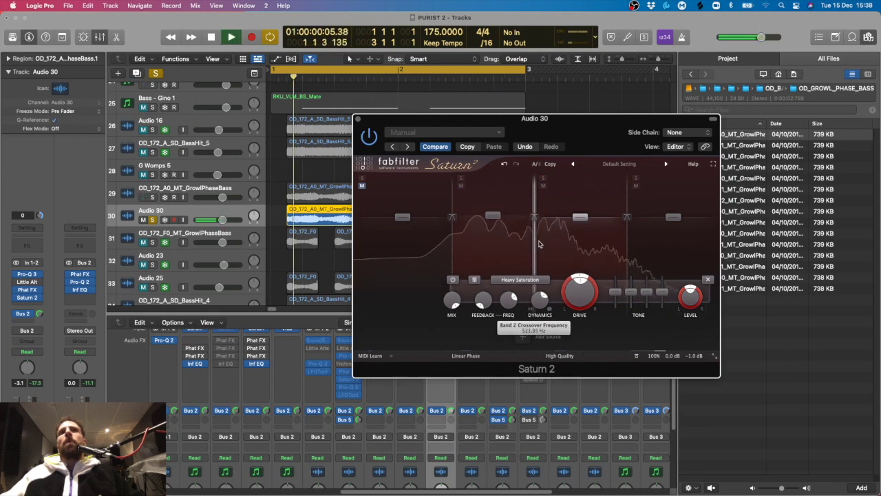
pyautogui.moveTo(539, 244)
pyautogui.mouseDown()
pyautogui.moveTo(561, 241)
pyautogui.moveTo(538, 241)
pyautogui.mouseUp()
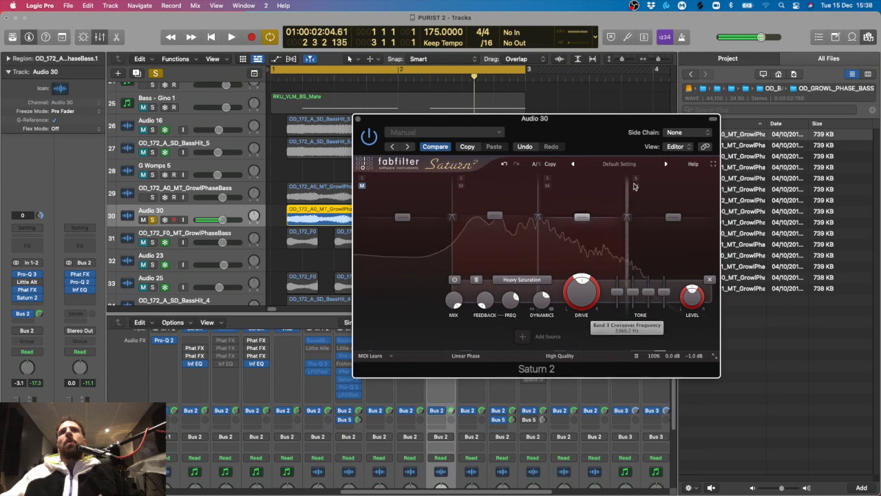
pyautogui.click(635, 179)
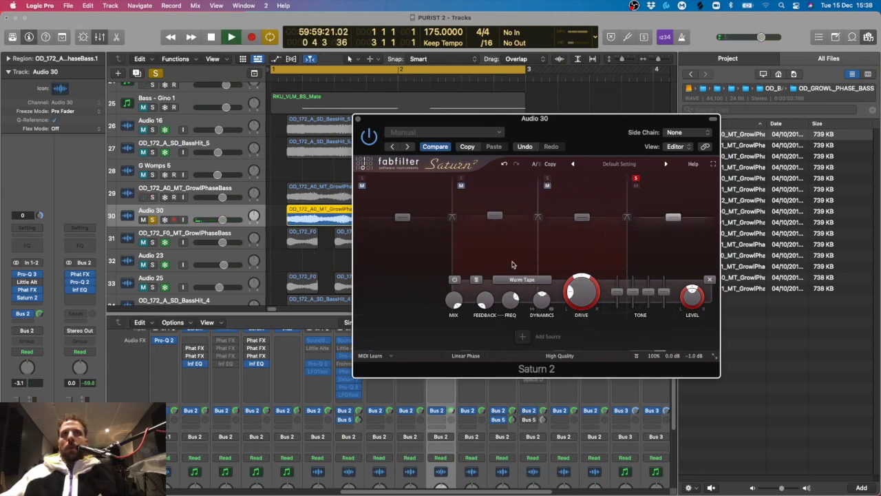
pyautogui.moveTo(626, 234); pyautogui.dragTo(620, 234)
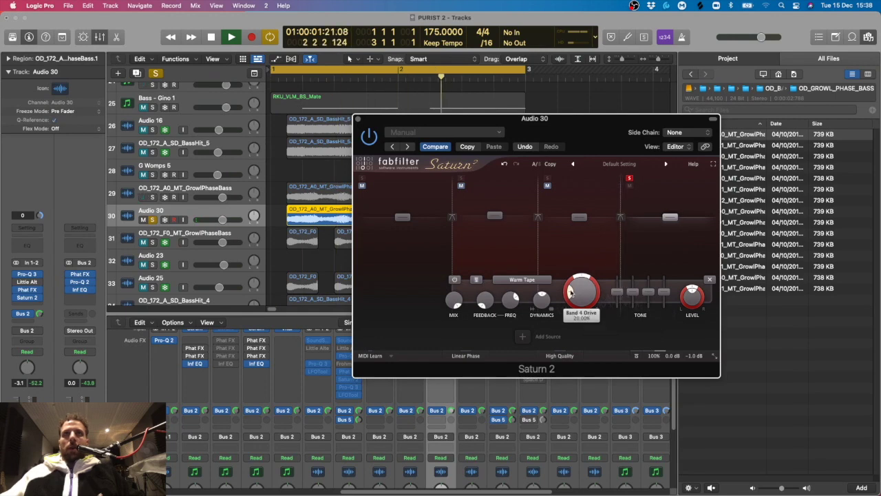
# - Boost band 4's level and try the Warm Transformer style on it during playback
pyautogui.moveTo(669, 217); pyautogui.dragTo(670, 203)
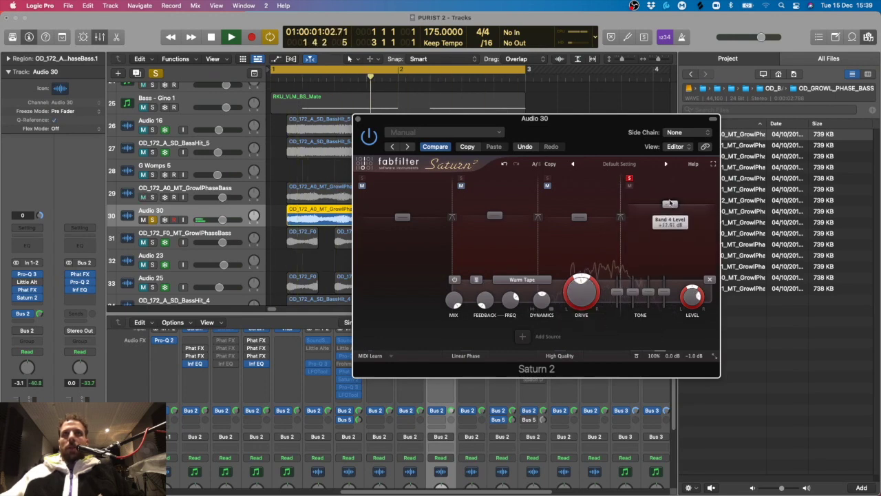
pyautogui.click(522, 279)
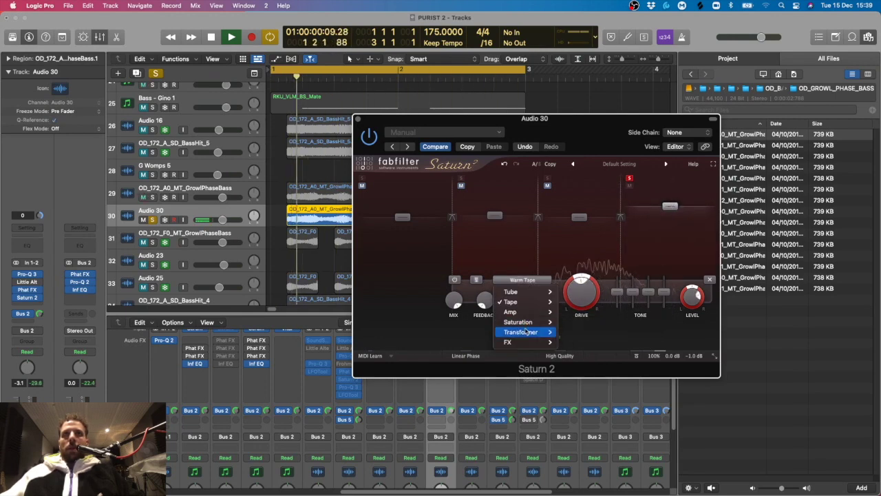
pyautogui.moveTo(530, 331)
pyautogui.click(587, 351)
# - Change band 4's style to British Rock Amp, cut its bass and mid tone (mid about -9.5 dB), and reduce the boosted band level
pyautogui.click(521, 280)
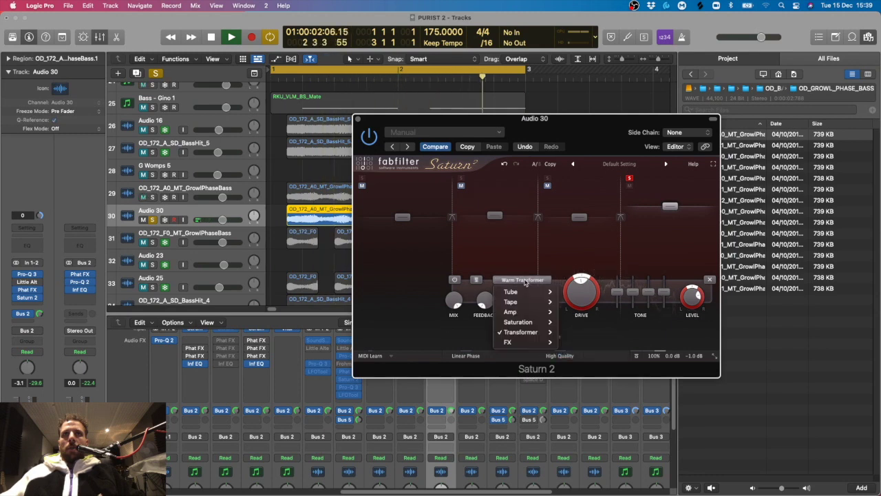
pyautogui.moveTo(513, 312)
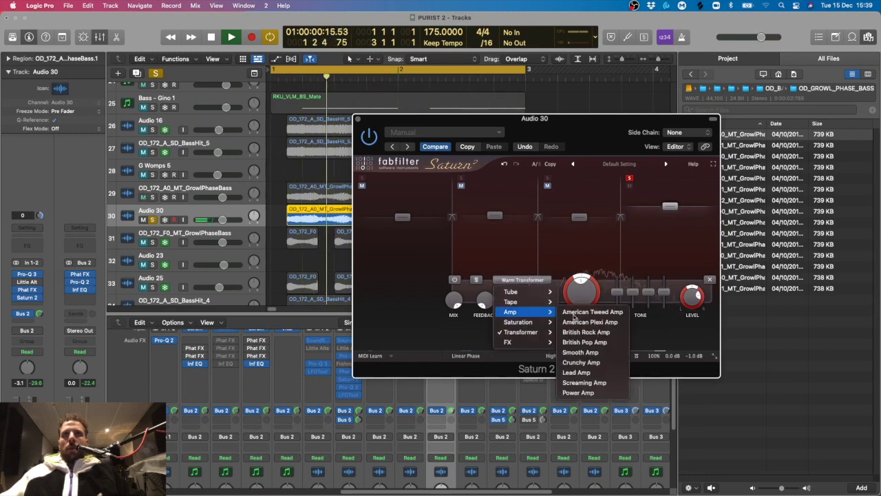
pyautogui.click(589, 333)
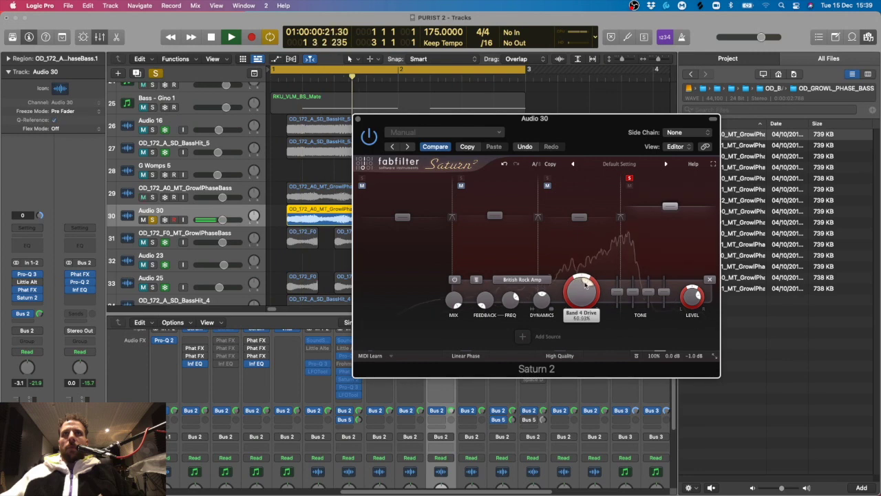
pyautogui.moveTo(617, 293); pyautogui.dragTo(633, 308)
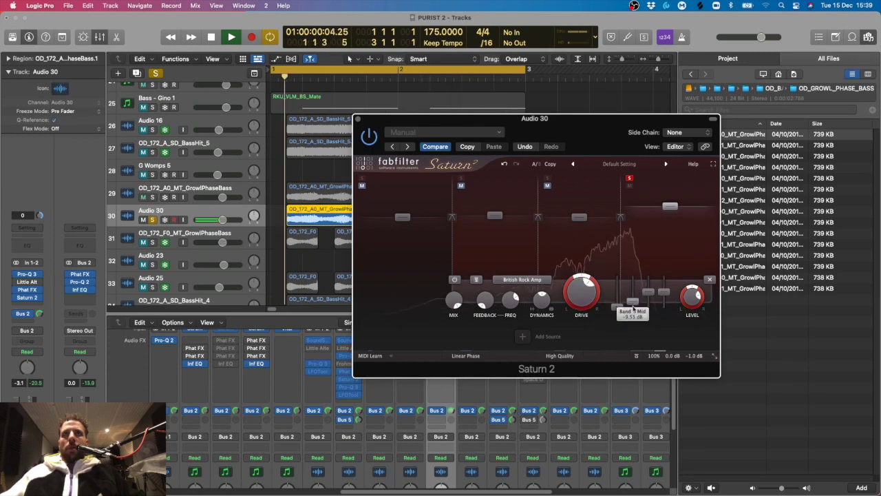
pyautogui.moveTo(669, 206); pyautogui.dragTo(666, 212)
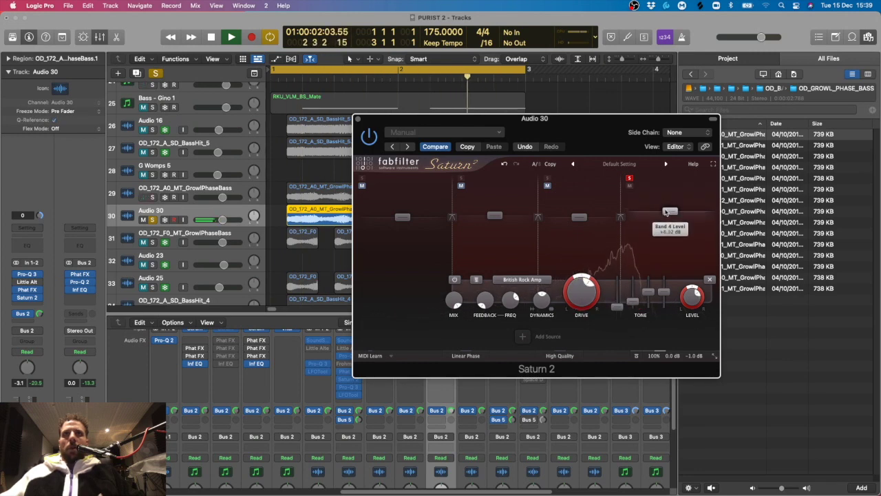
# - Insert Pro-Q 3 after Saturn 2 on Audio 30 and arrange the two plug-in windows so both are accessible
pyautogui.click(35, 305)
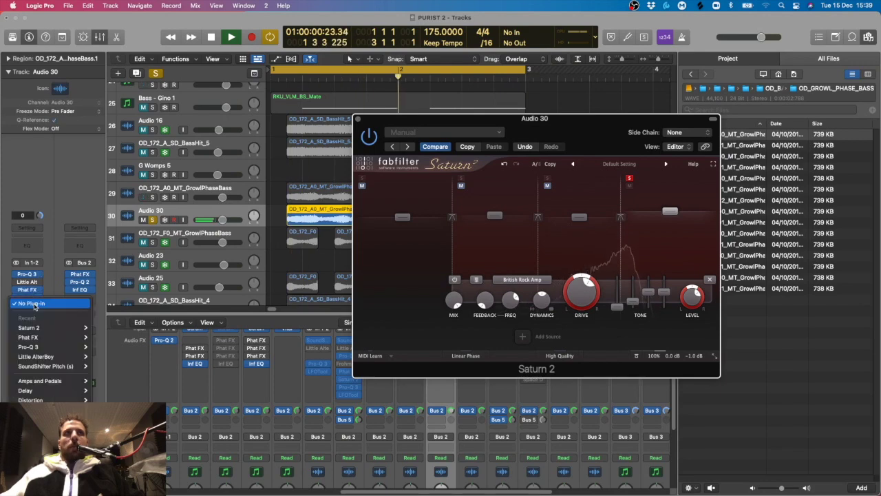
pyautogui.moveTo(76, 345)
pyautogui.click(103, 347)
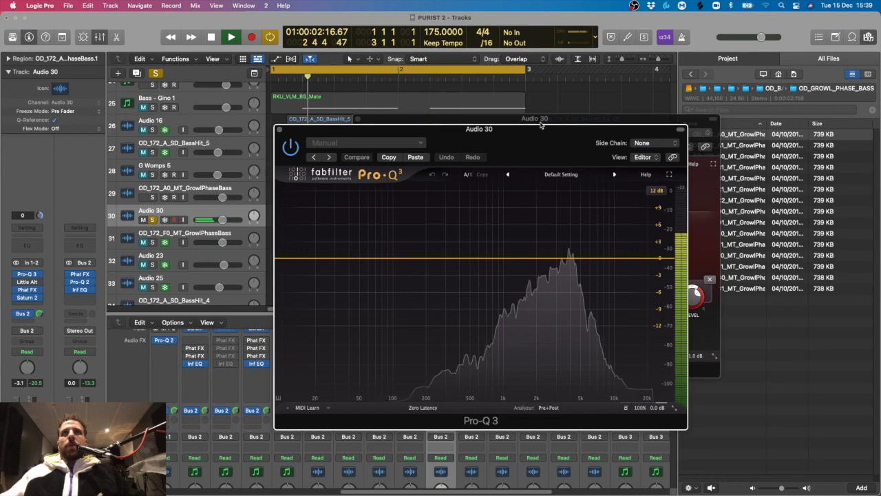
pyautogui.moveTo(482, 130); pyautogui.dragTo(363, 131)
pyautogui.moveTo(594, 123); pyautogui.dragTo(663, 125)
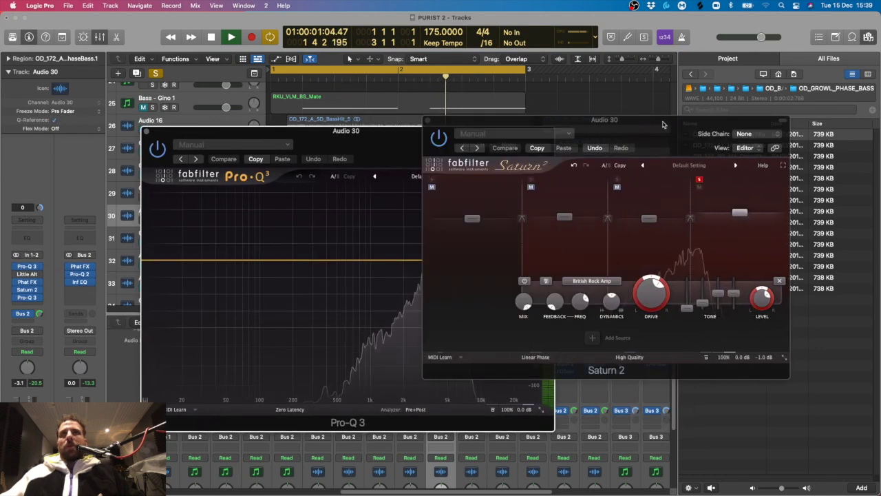
pyautogui.press('space')
pyautogui.moveTo(220, 131); pyautogui.dragTo(264, 206)
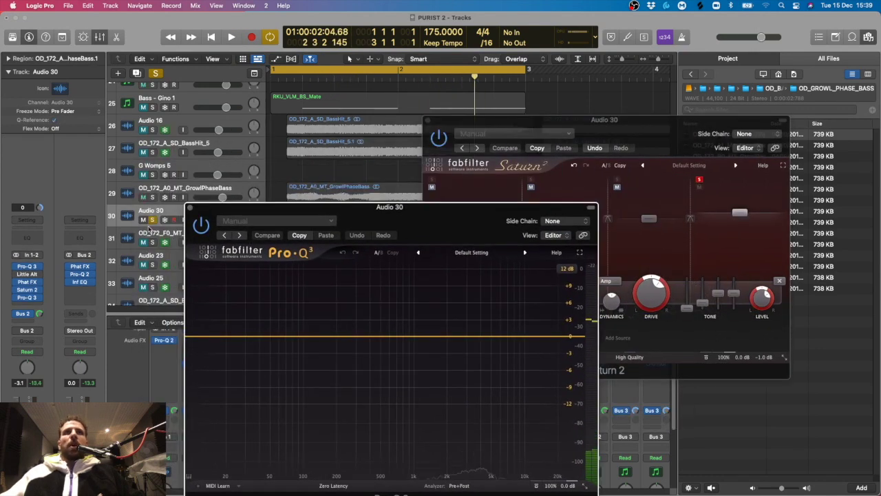
pyautogui.moveTo(372, 206); pyautogui.dragTo(365, 136)
# - Clear the track solos and Saturn 2's band 4 solo, and examine the full growl layer's spectrum in Pro-Q 3 during playback
pyautogui.press('Return')
pyautogui.press('space')
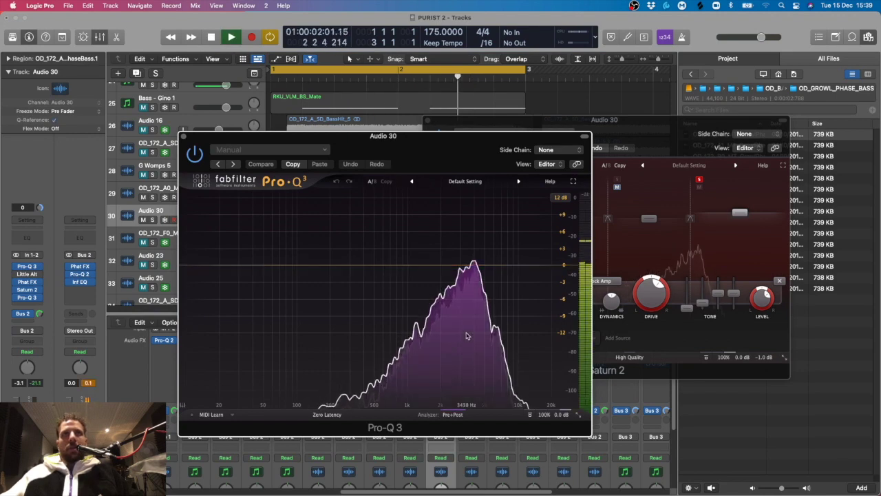
pyautogui.click(644, 220)
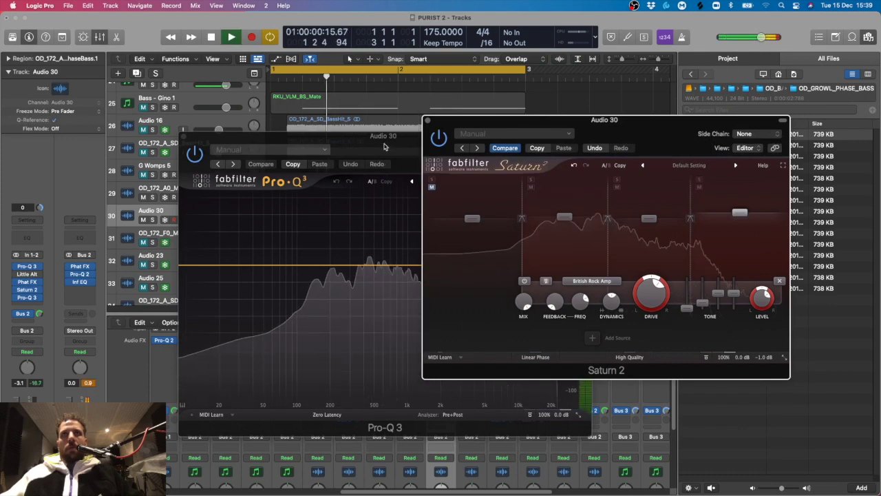
pyautogui.click(384, 146)
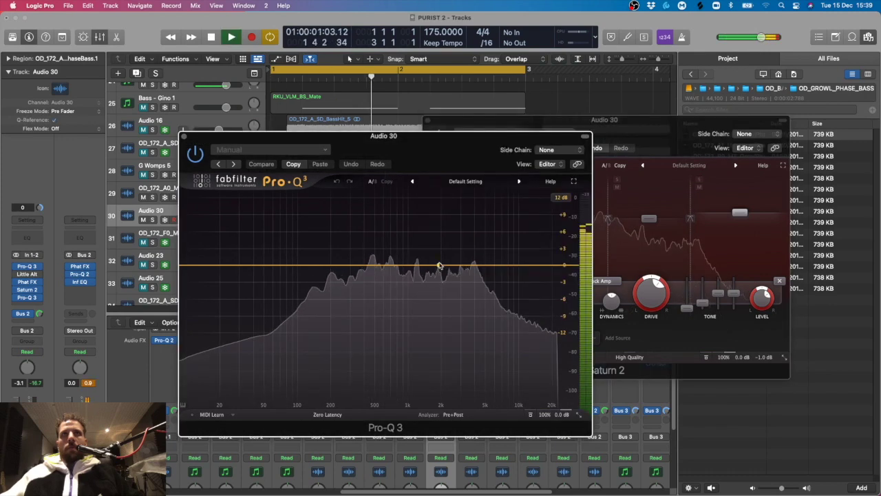
pyautogui.click(464, 327)
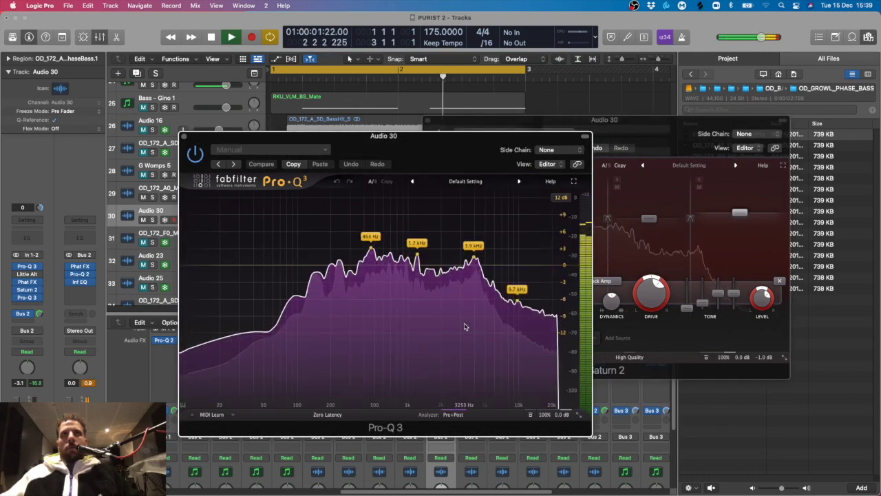
# - Stop playback, close Audio 30's Pro-Q 3 window and change the style of Saturn 2's band 2 to Warm Tape
pyautogui.press('space')
pyautogui.moveTo(195, 147); pyautogui.dragTo(339, 169)
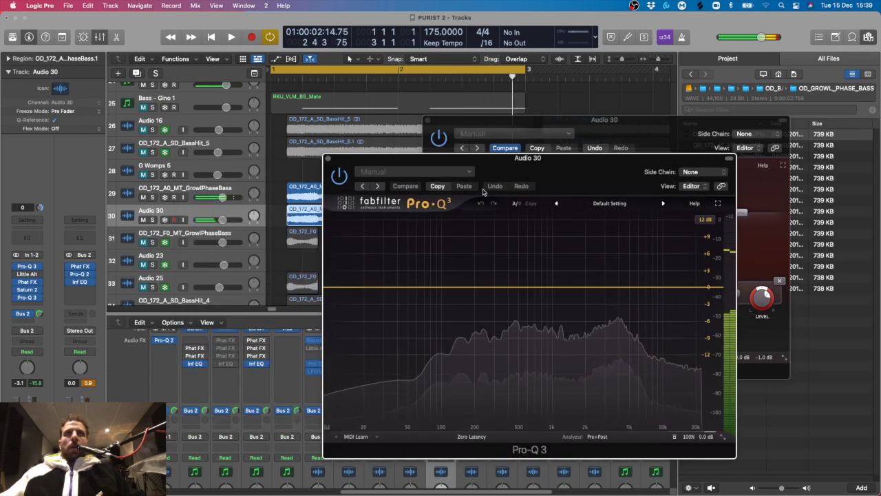
pyautogui.click(328, 158)
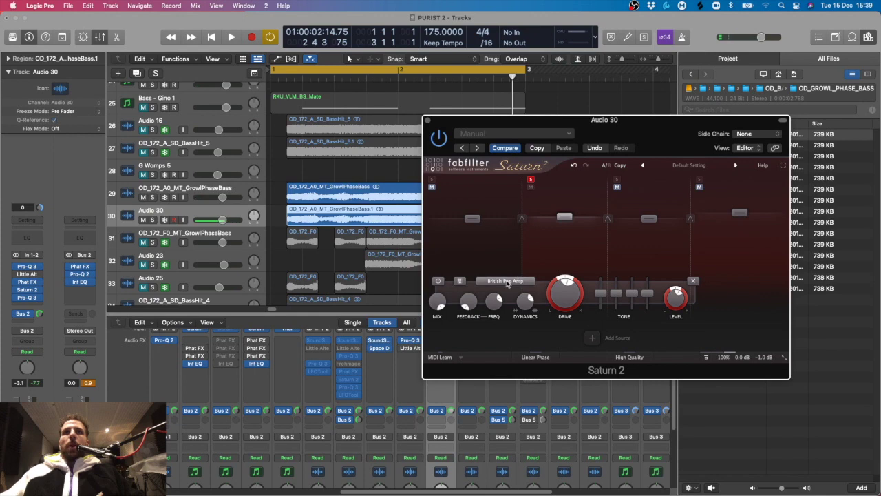
pyautogui.click(507, 282)
pyautogui.click(507, 313)
pyautogui.click(508, 283)
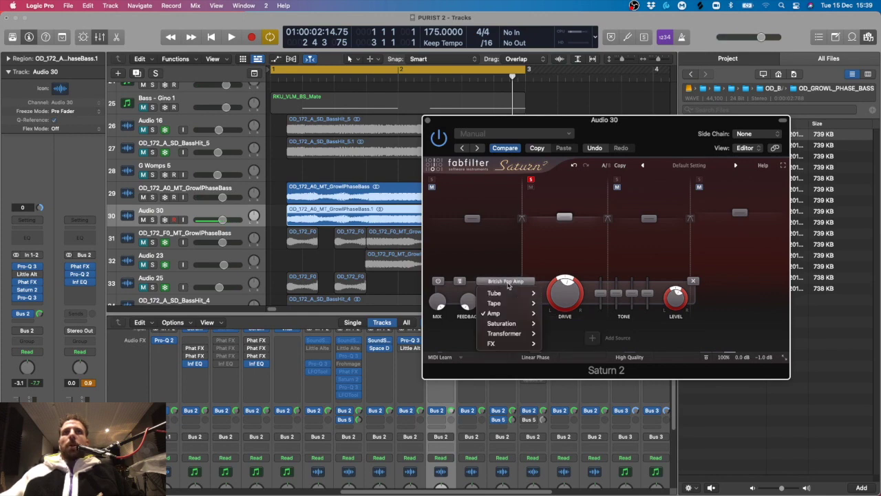
pyautogui.moveTo(510, 303)
pyautogui.click(560, 324)
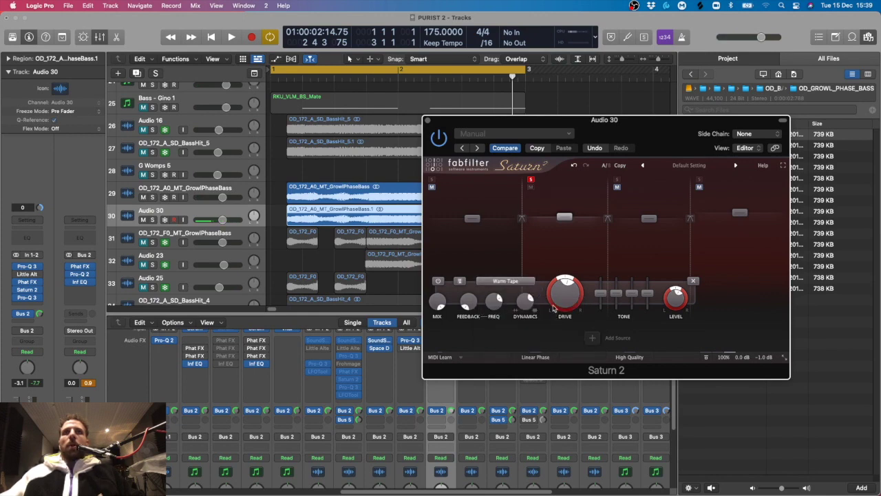
# - Lower the crossover between Saturn 2's bands 1 and 2 during playback, clear band 2's solo and close the plug-in
pyautogui.press('space')
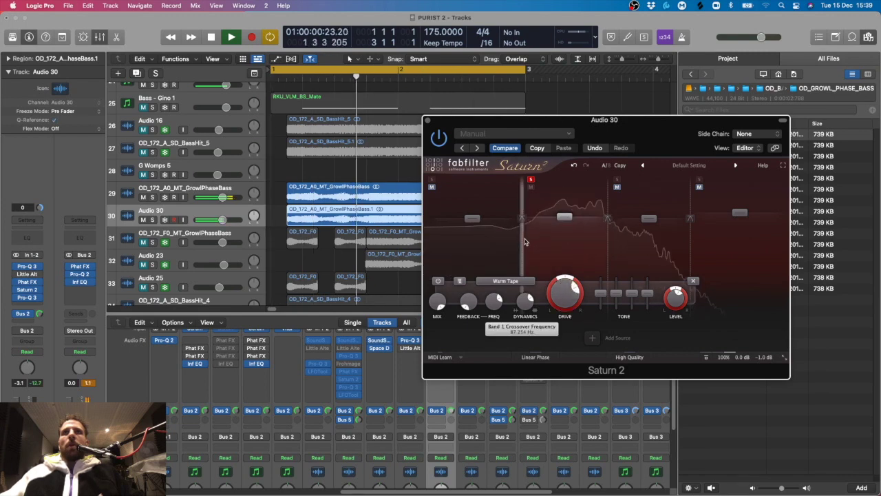
pyautogui.moveTo(521, 206); pyautogui.dragTo(512, 193)
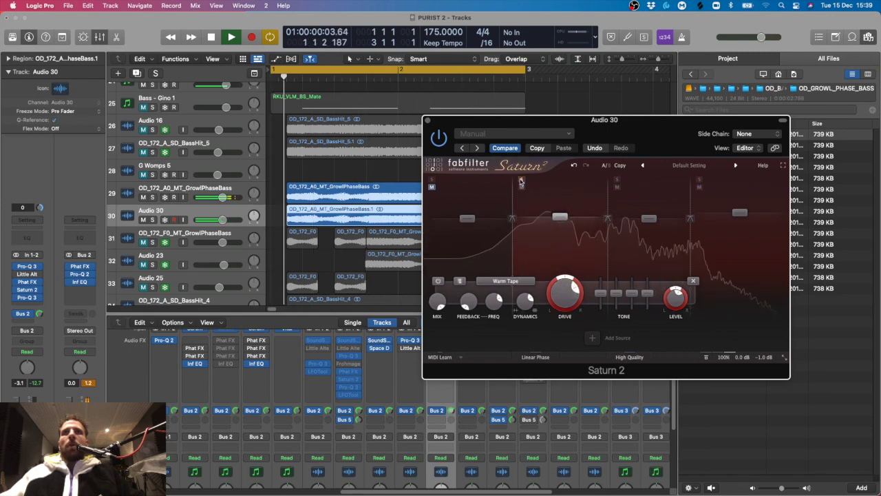
pyautogui.moveTo(608, 134); pyautogui.dragTo(629, 136)
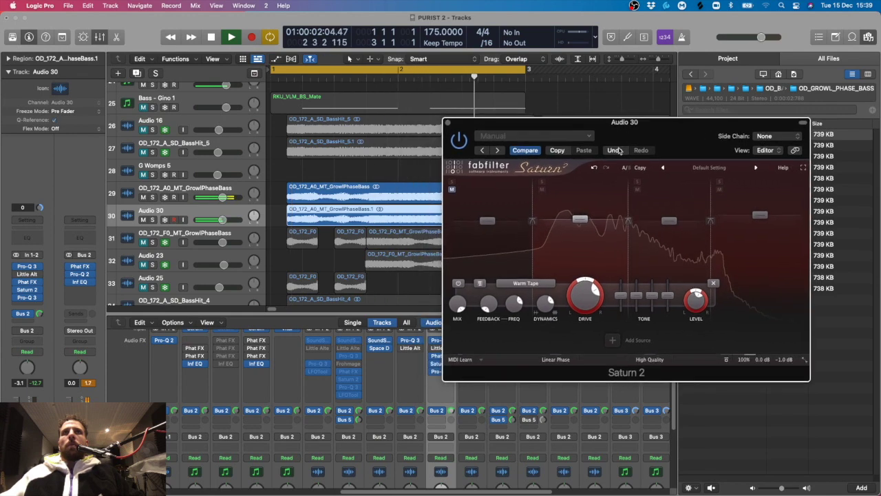
pyautogui.click(448, 124)
pyautogui.press('space')
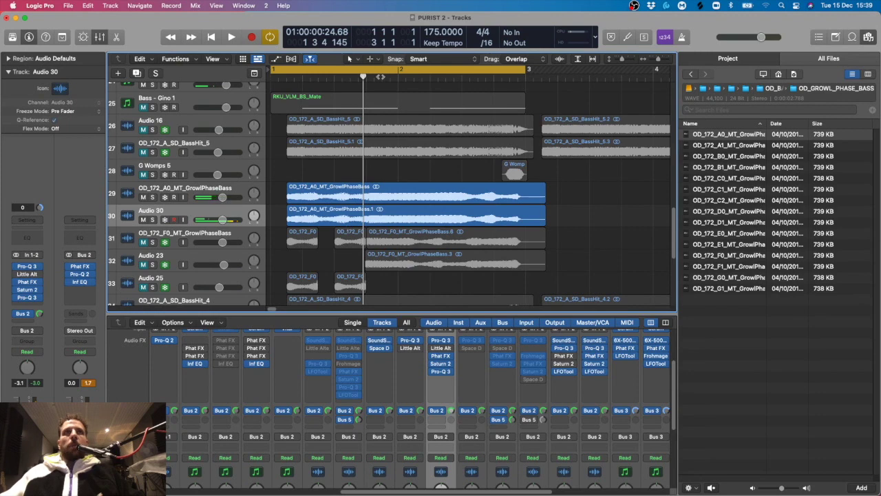
# - Split the Audio 30 region at the three chop points of the growl track below it and delete the two middle pieces
pyautogui.click(349, 58)
pyautogui.press('Escape')
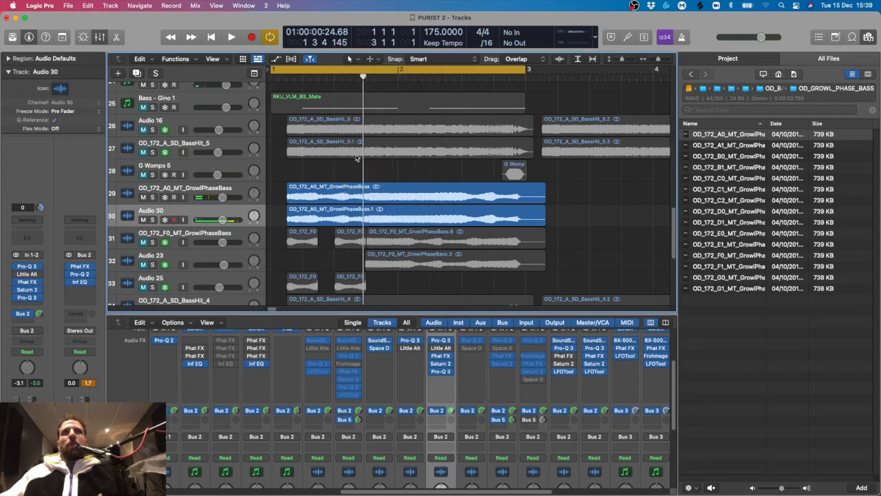
pyautogui.click(317, 217)
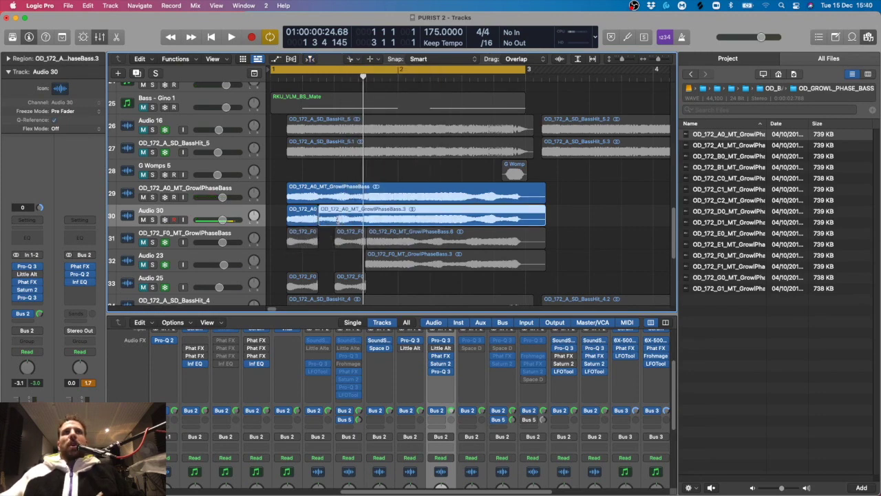
pyautogui.click(335, 219)
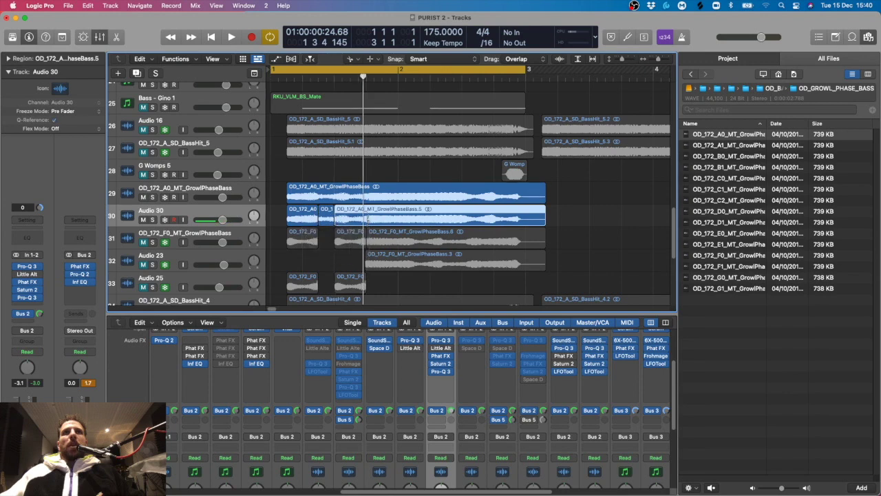
pyautogui.click(367, 217)
pyautogui.click(371, 122)
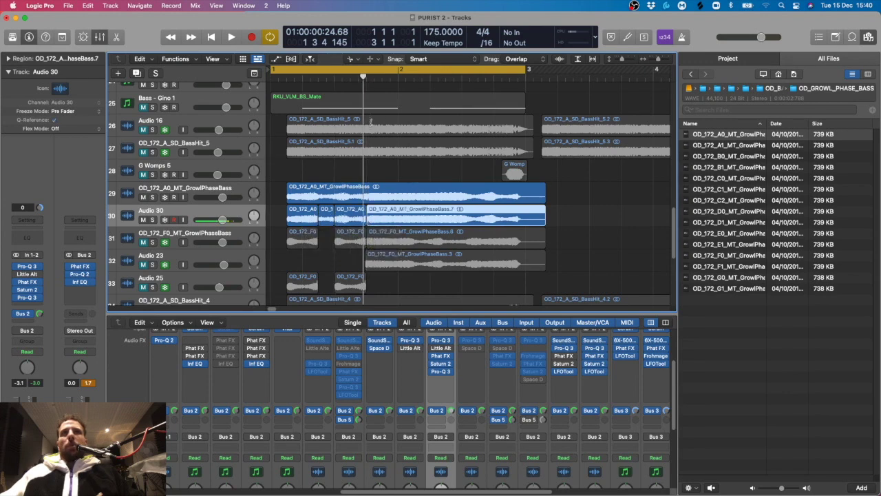
pyautogui.click(356, 60)
pyautogui.click(363, 72)
pyautogui.click(327, 240)
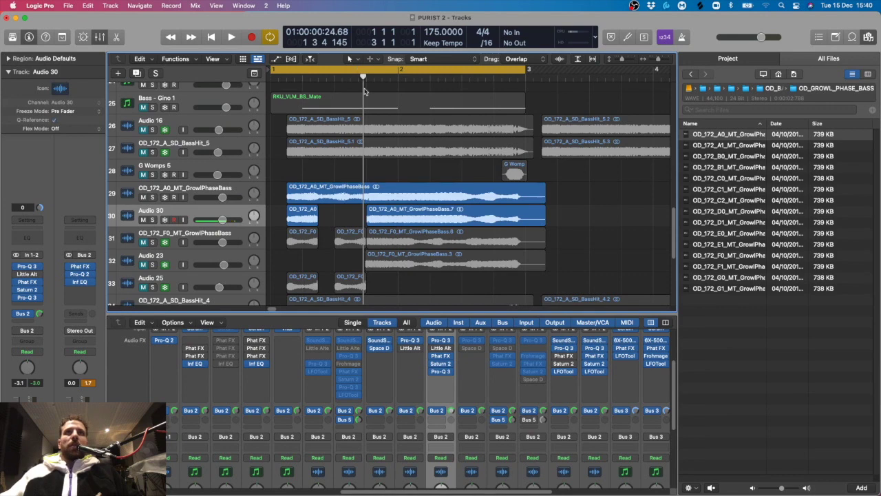
# - Chop the track 29 growl region to match Audio 30 and duplicate both opening chops to just before the long regions
pyautogui.click(353, 61)
pyautogui.click(372, 120)
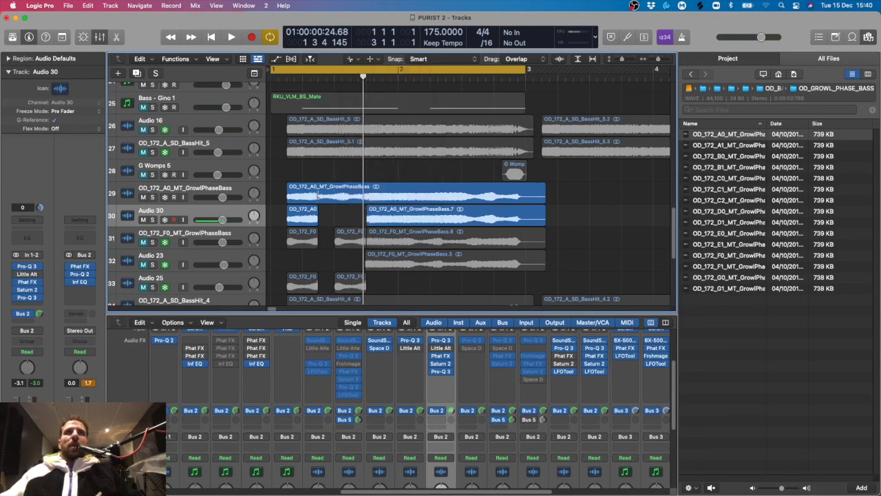
pyautogui.click(318, 195)
pyautogui.click(353, 60)
pyautogui.click(372, 73)
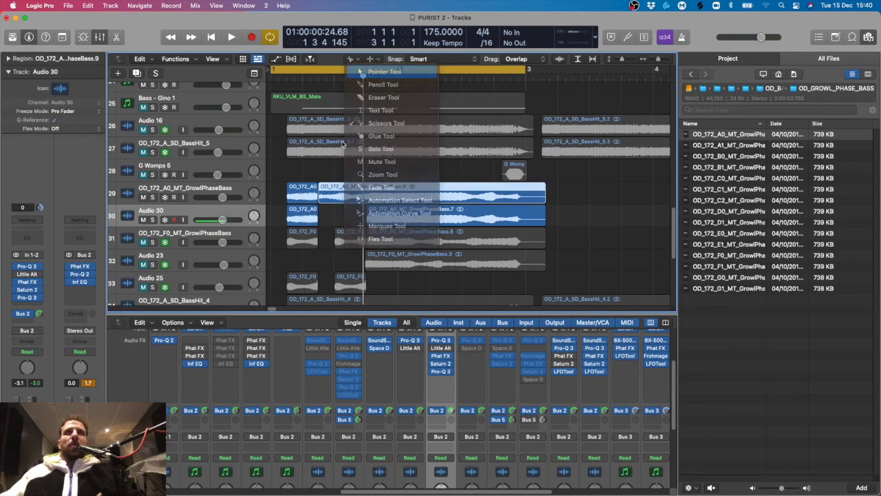
pyautogui.moveTo(323, 199); pyautogui.dragTo(353, 214)
# - Play back the chopped growl pattern on tracks 29 and 30 and check its rhythm
pyautogui.press('space')
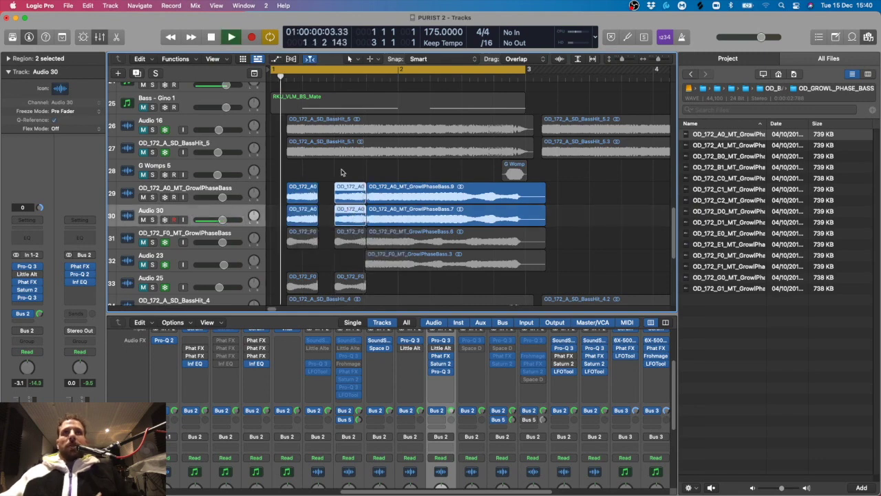
pyautogui.click(333, 173)
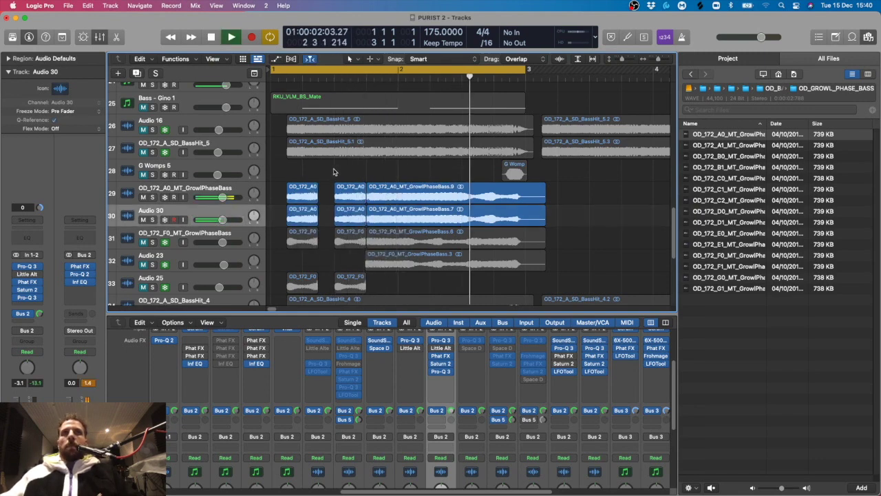
pyautogui.press('Return')
pyautogui.scroll(-1, 296, 193)
pyautogui.press('space')
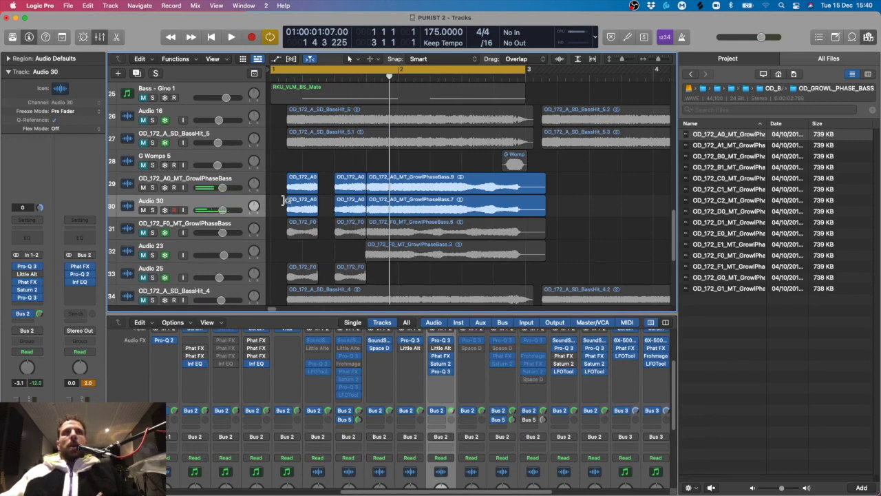
# - Solo Audio 30 and add a send to Bus 5 on it at about -7.7 dB
pyautogui.click(201, 204)
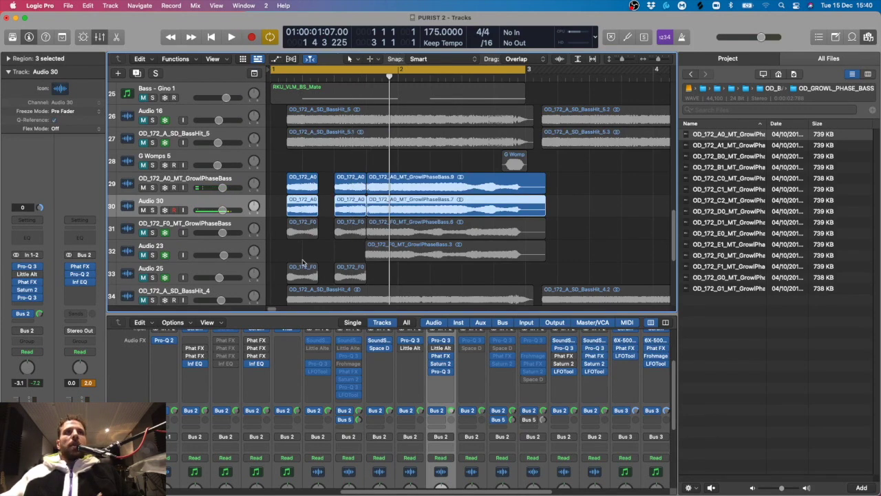
pyautogui.scroll(-1, 296, 260)
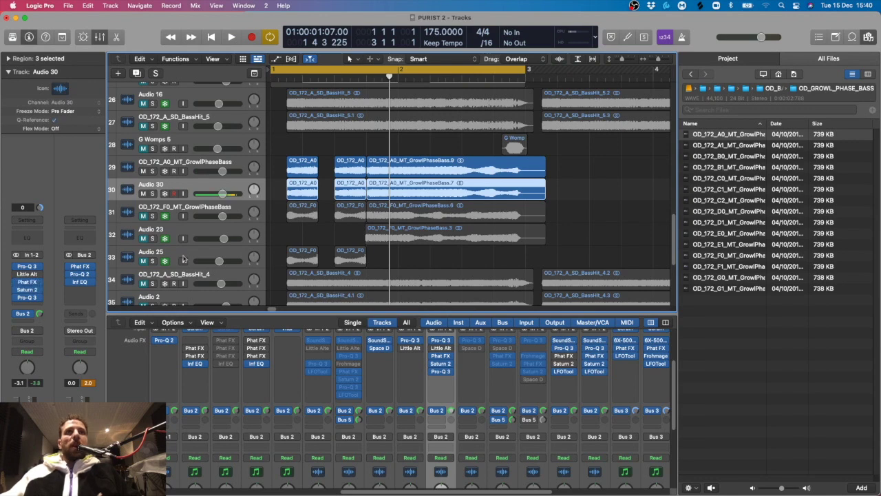
pyautogui.click(154, 194)
pyautogui.click(26, 323)
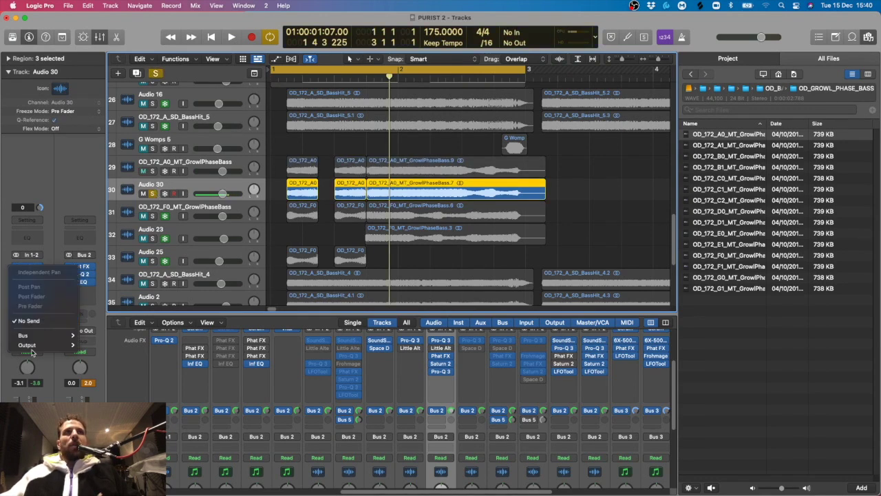
pyautogui.moveTo(27, 335)
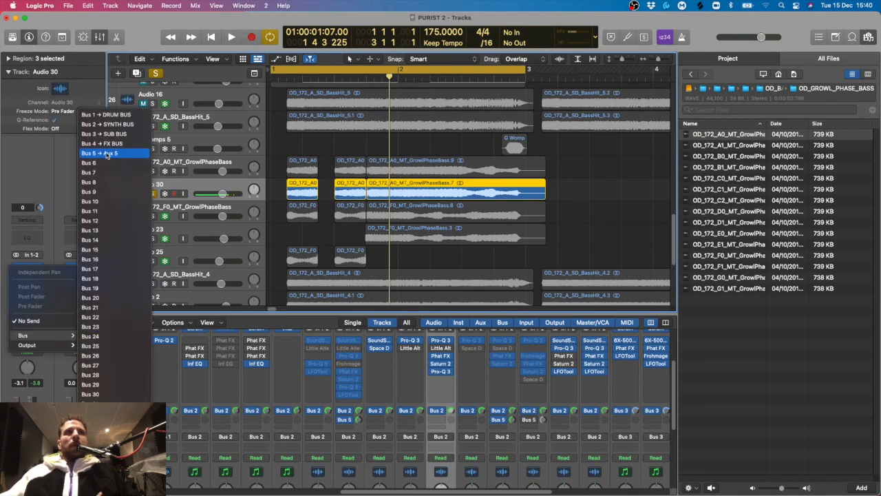
pyautogui.click(107, 153)
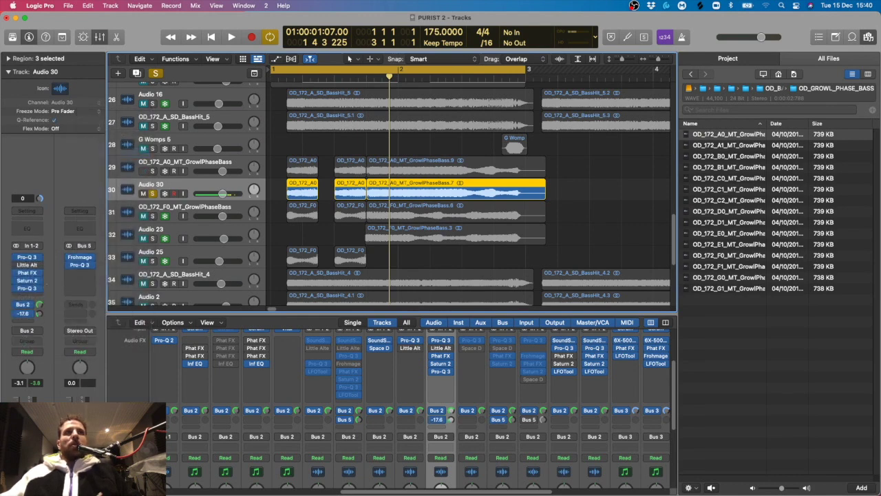
pyautogui.hscroll(10, 351, 437)
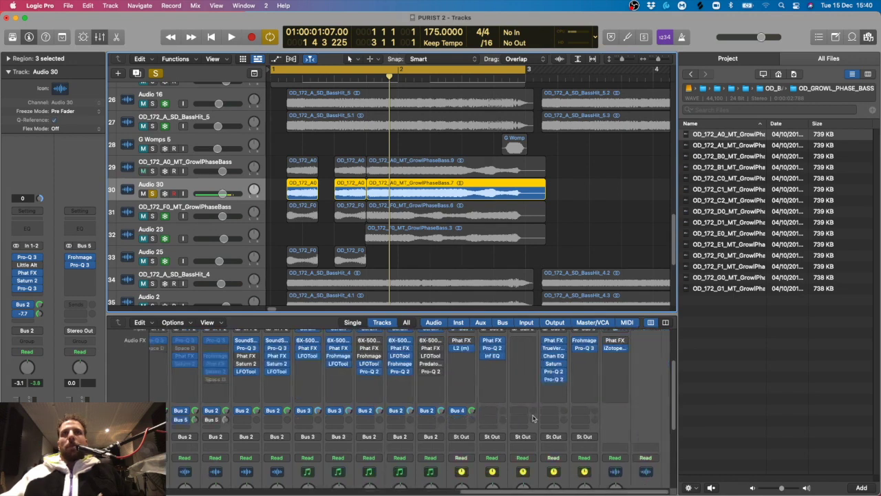
# - Raise Frohmage's frequency on Aux 5 to about 559.1 and the Bus 5 send to -0.6 dB, and clear Audio 30's solo
pyautogui.press('space')
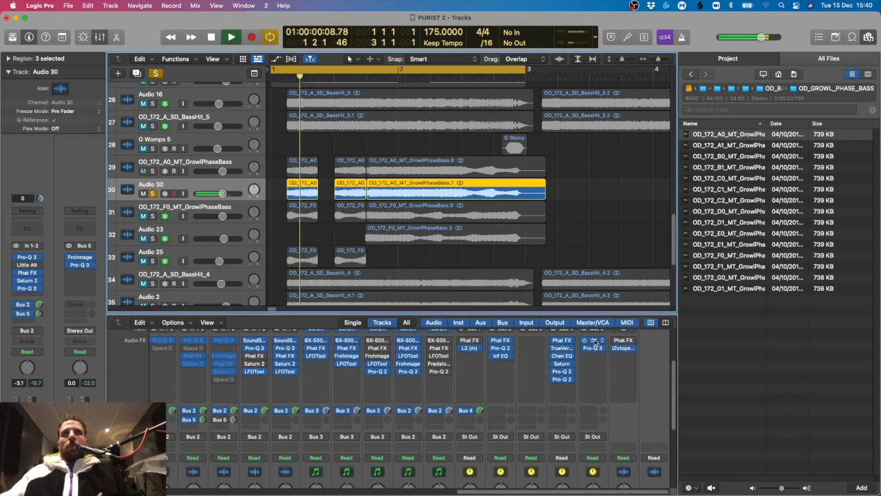
pyautogui.click(593, 340)
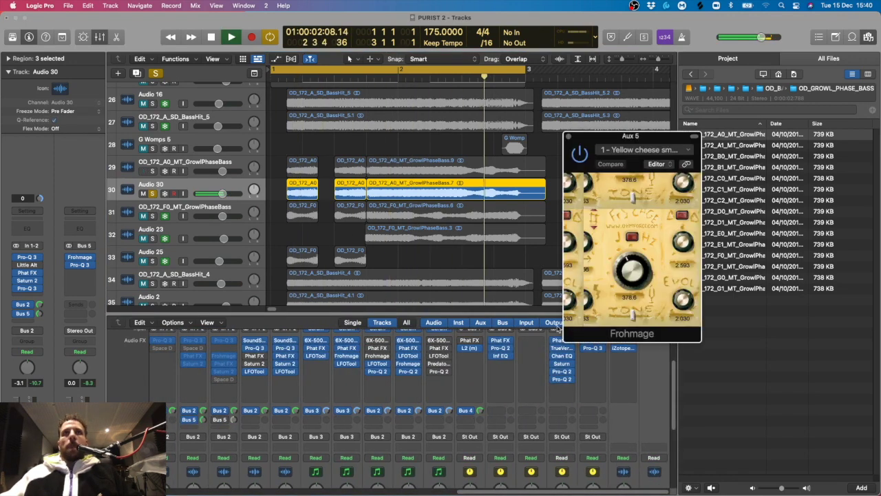
pyautogui.moveTo(626, 282); pyautogui.dragTo(626, 254)
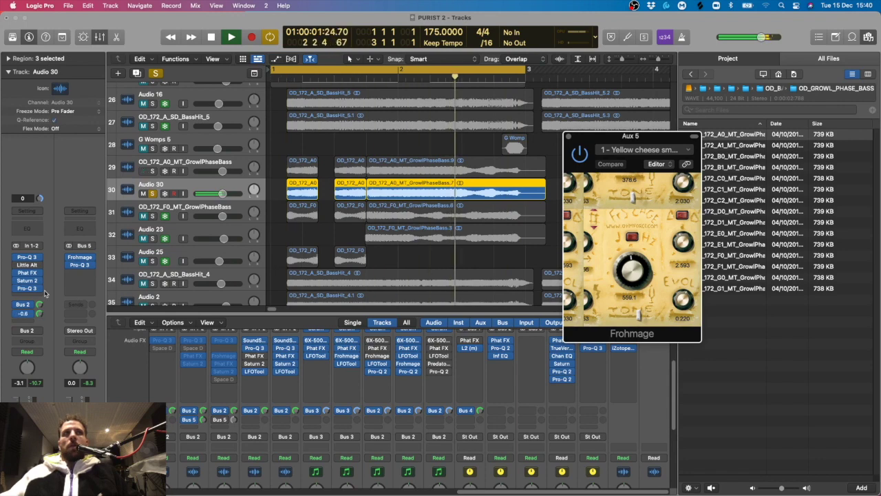
pyautogui.click(154, 195)
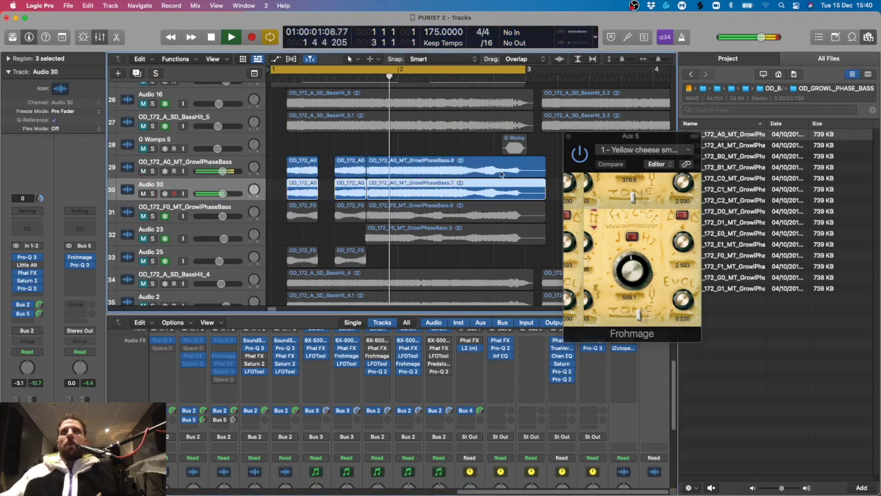
# - Raise the low cut in Aux 5's Pro-Q 3 to about 343 Hz, and close the plug-in windows with playback stopped
pyautogui.moveTo(680, 134); pyautogui.dragTo(671, 135)
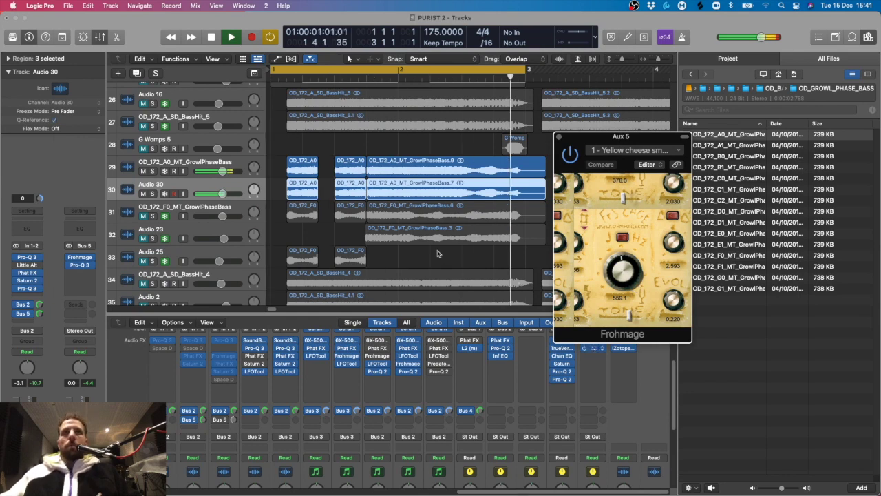
pyautogui.press('v')
pyautogui.moveTo(542, 277); pyautogui.dragTo(579, 279)
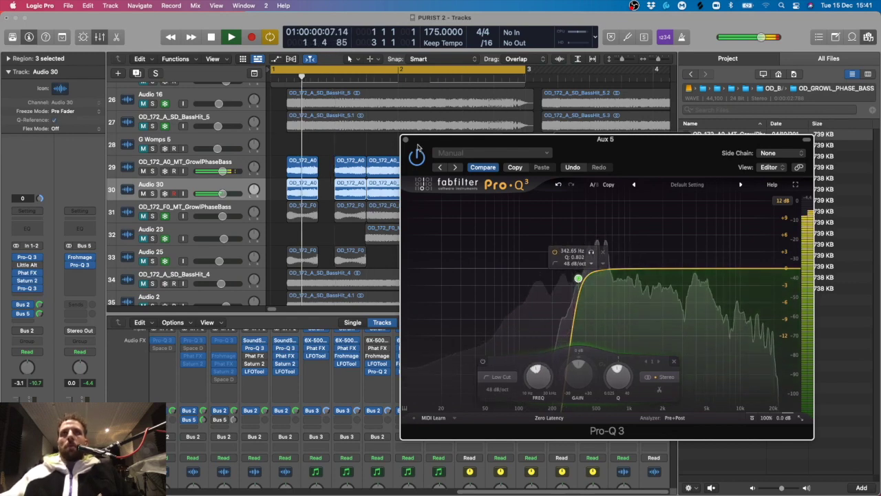
pyautogui.press('v')
pyautogui.press('space')
pyautogui.click(558, 137)
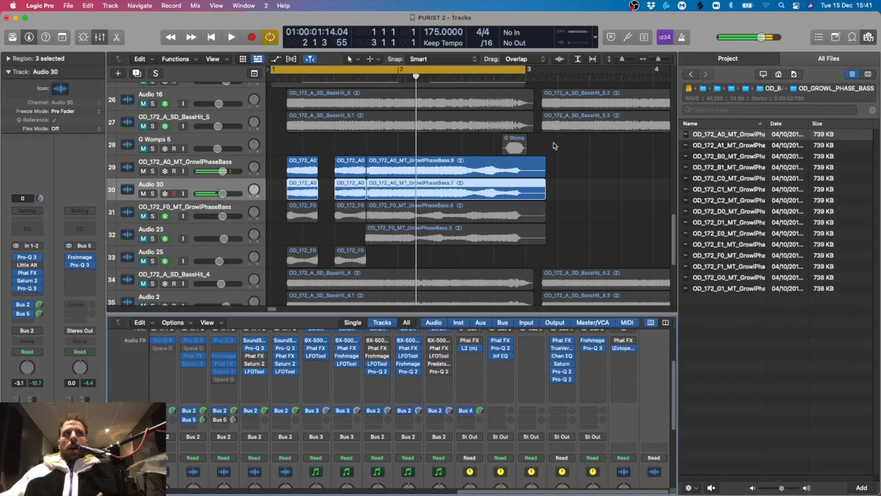
# - Solo Audio 30 and, during playback, lower the filter cutoff in its Phat FX and move the XY pad point up and right
pyautogui.click(26, 273)
pyautogui.moveTo(554, 92); pyautogui.dragTo(570, 95)
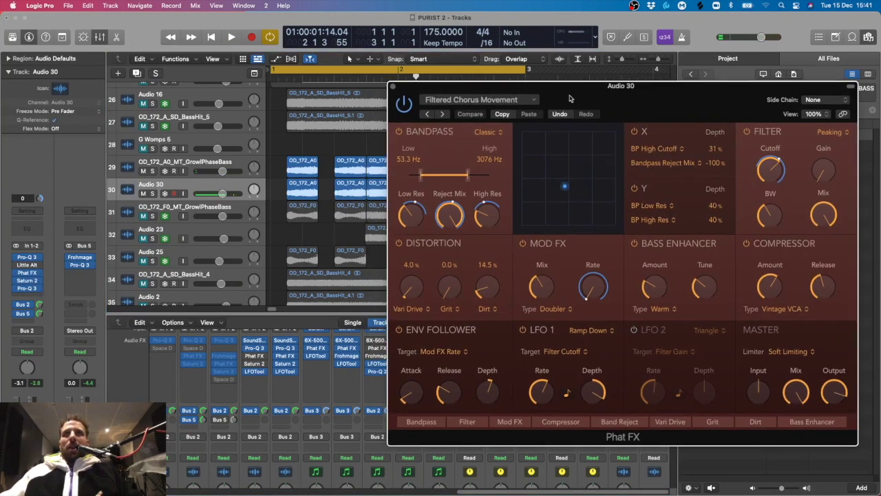
pyautogui.click(153, 193)
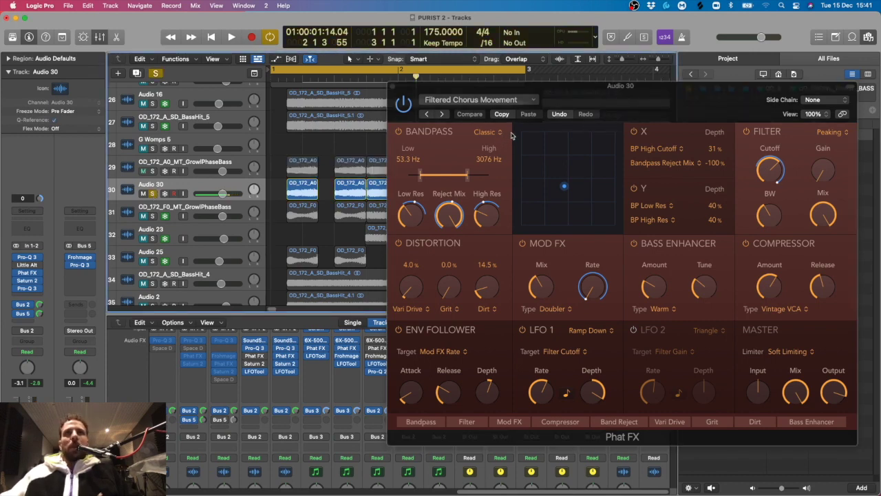
pyautogui.press('space')
pyautogui.moveTo(775, 175); pyautogui.dragTo(771, 203)
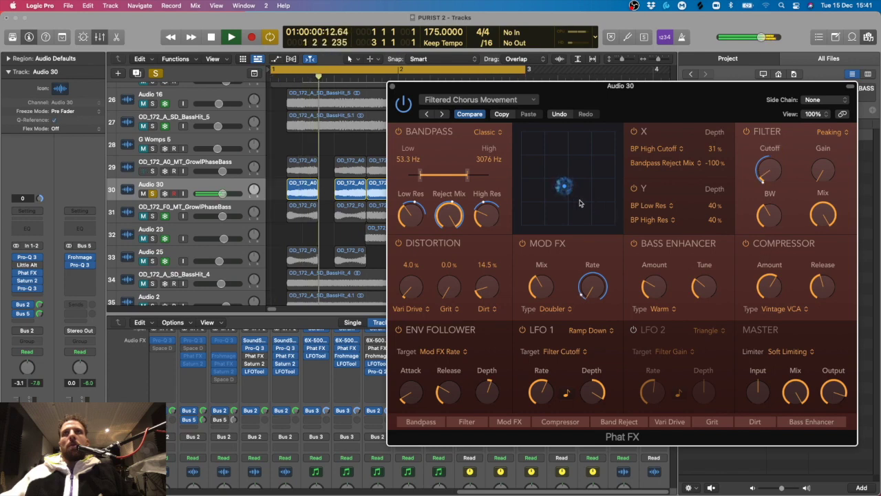
pyautogui.moveTo(564, 186); pyautogui.dragTo(582, 155)
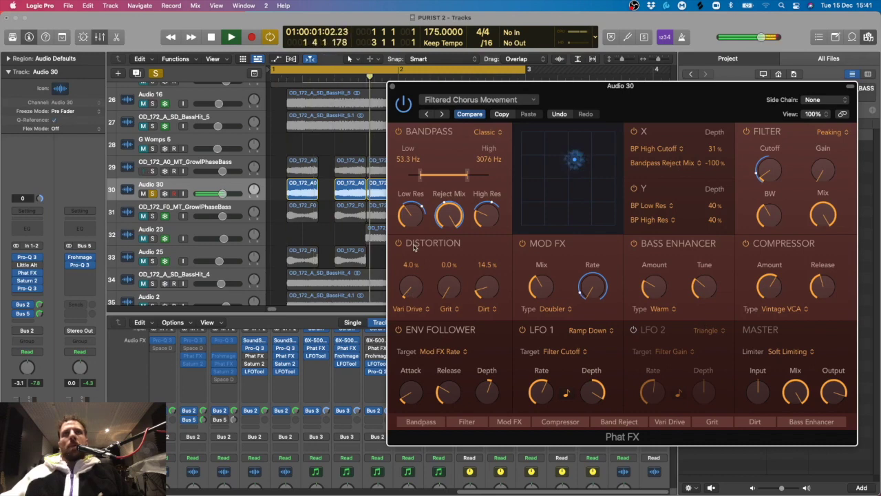
# - Raise Audio 30's Vari Drive in Phat FX to 7.7% and advance through the presets to Rez Shimmer, auditioning during playback
pyautogui.moveTo(412, 287); pyautogui.dragTo(414, 276)
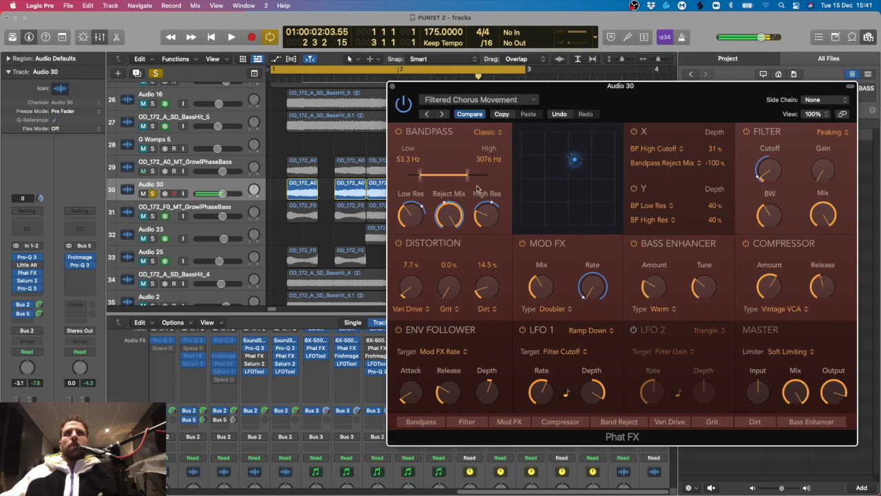
pyautogui.click(443, 114)
pyautogui.press('space')
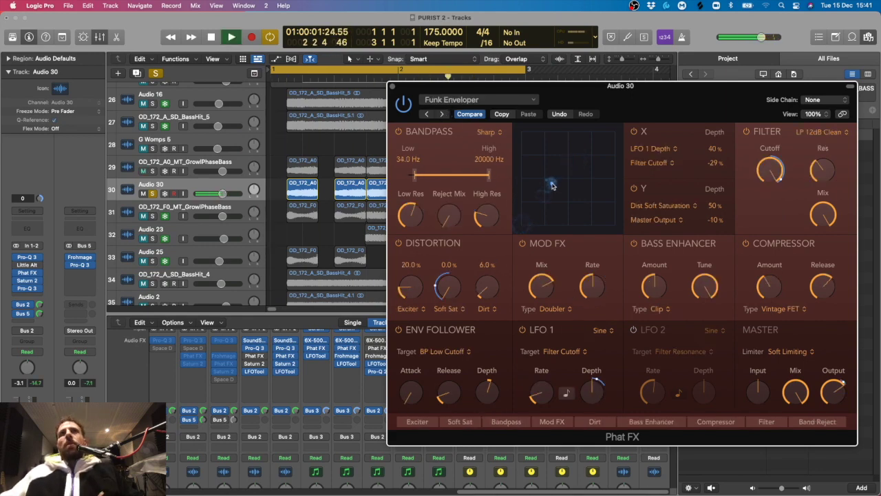
pyautogui.click(442, 114)
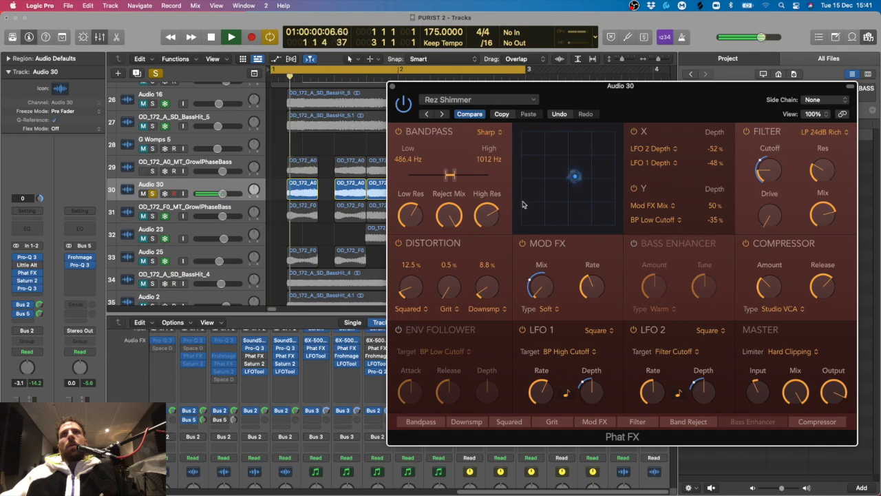
# - Set Rez Shimmer's bandpass to 74.3 Hz and 3141 Hz, raise the filter cutoff and LFO 2 depth, and move the XY pad point left
pyautogui.moveTo(482, 217)
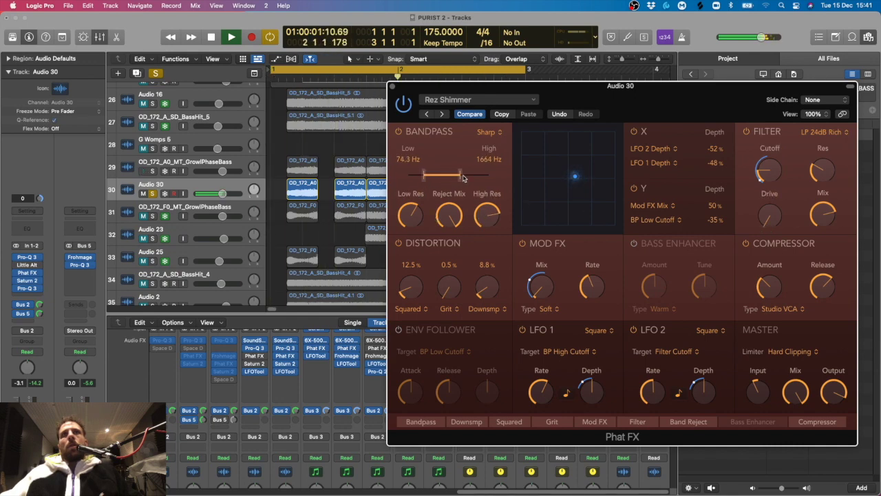
pyautogui.moveTo(657, 397)
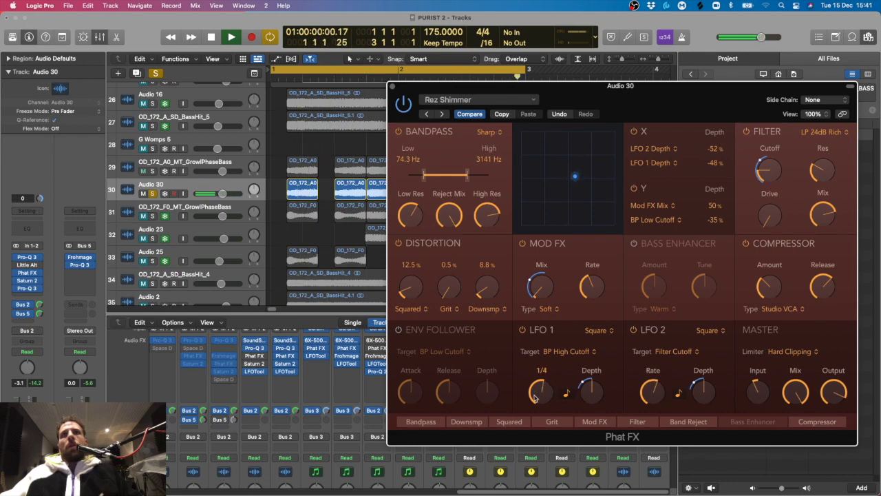
pyautogui.moveTo(530, 280)
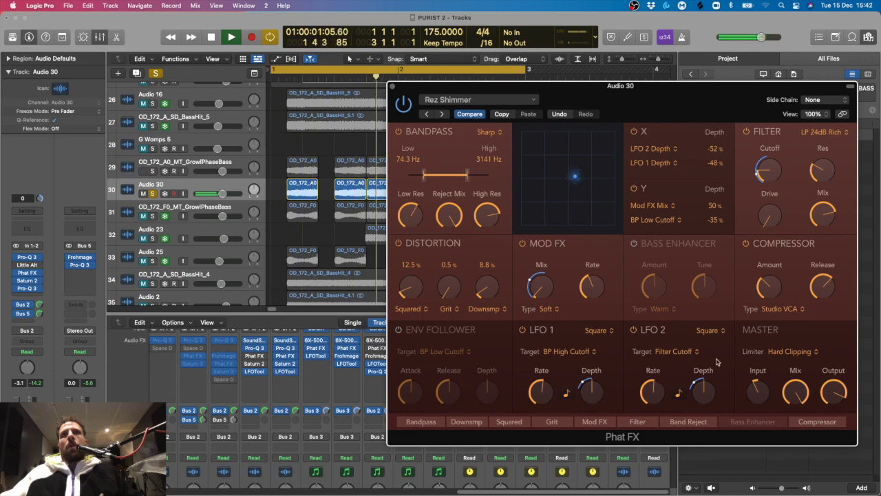
pyautogui.moveTo(765, 171); pyautogui.dragTo(770, 133)
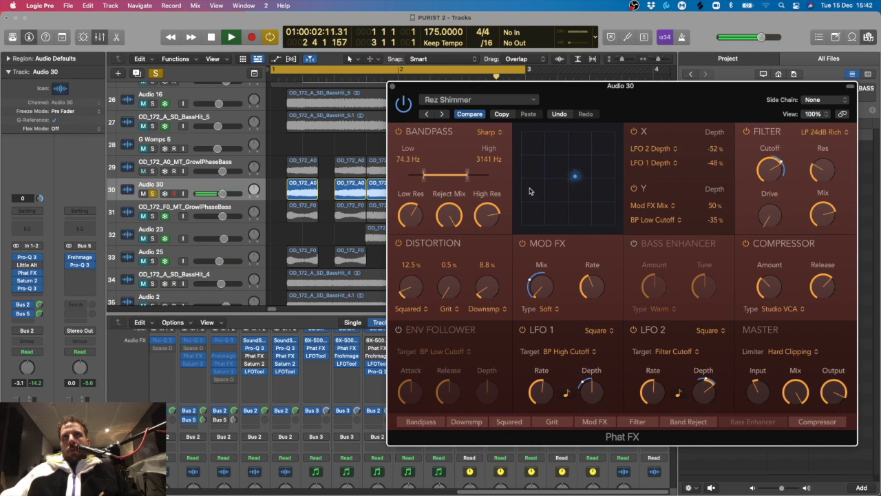
pyautogui.moveTo(527, 191); pyautogui.dragTo(548, 173)
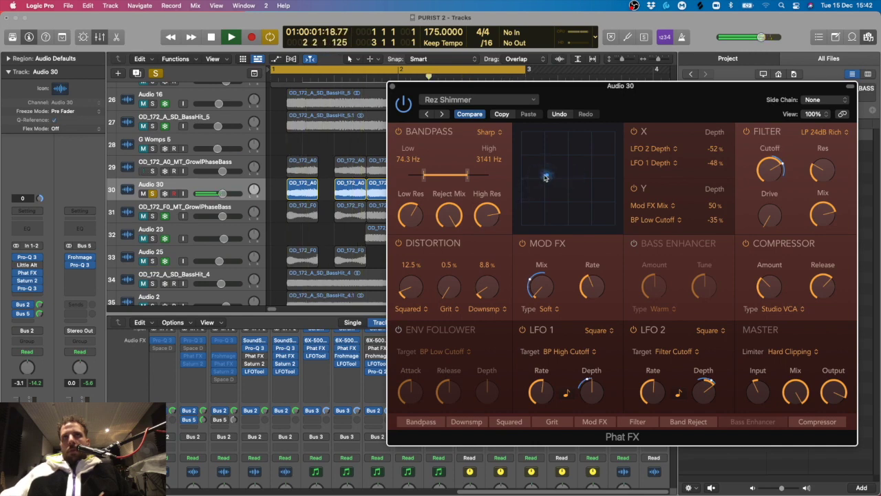
# - Play the bass without Audio 30's solo, try the Rising Pulse preset in its Phat FX, and solo the track again
pyautogui.click(153, 194)
pyautogui.press('space')
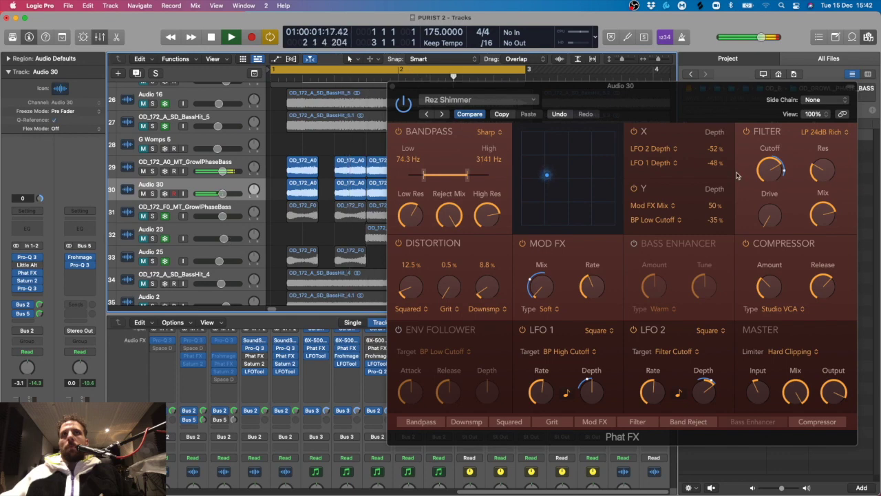
pyautogui.click(455, 114)
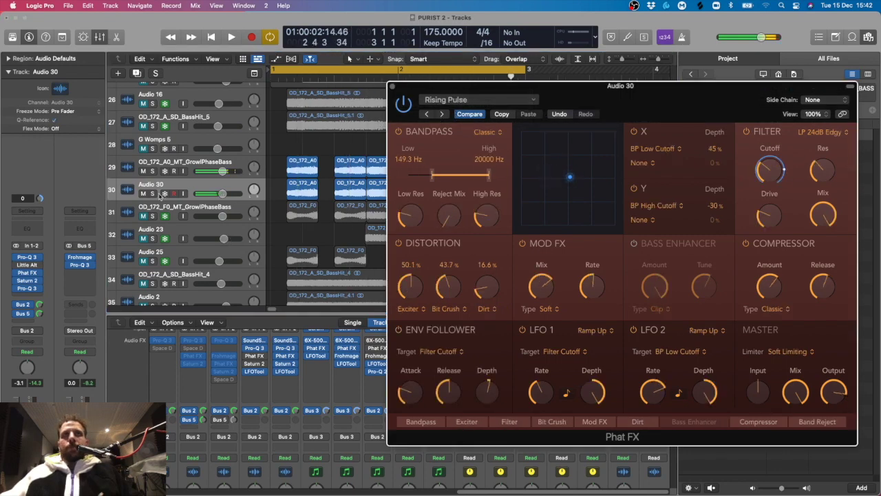
pyautogui.click(153, 193)
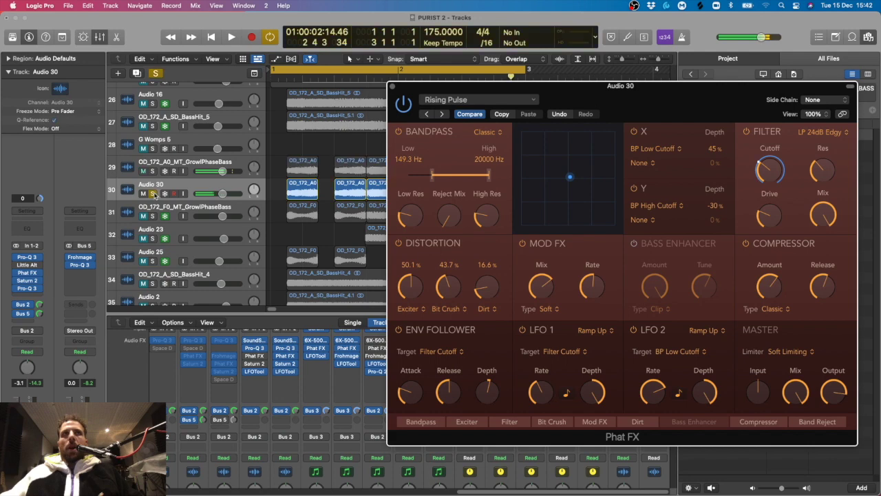
# - Load the Comb Control preset in Audio 30's Phat FX and move the XY pad point up and right during playback
pyautogui.click(427, 115)
pyautogui.click(427, 115)
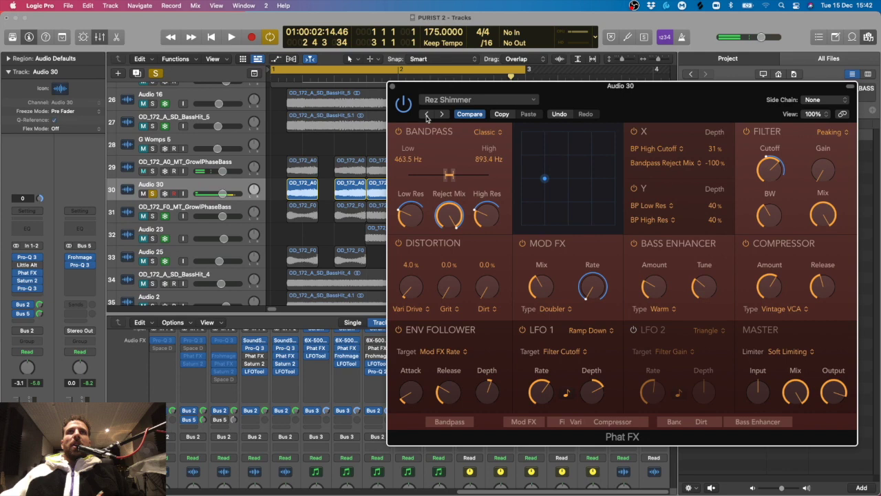
pyautogui.click(427, 115)
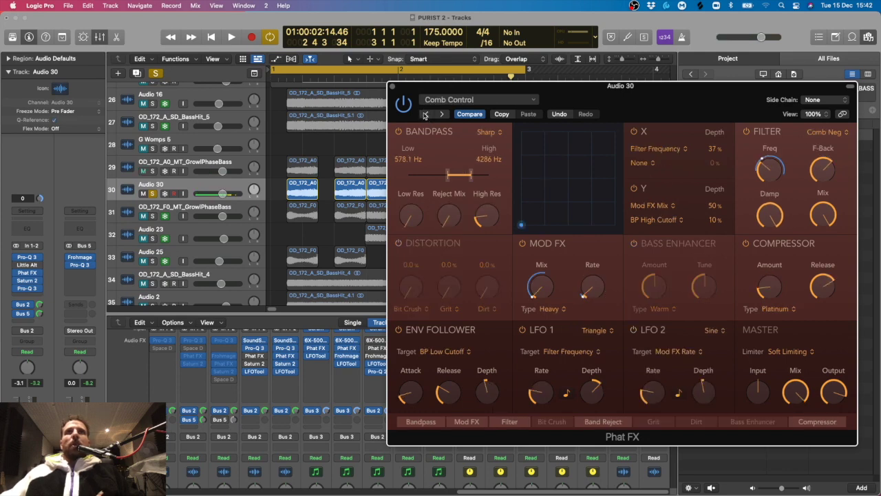
pyautogui.press('space')
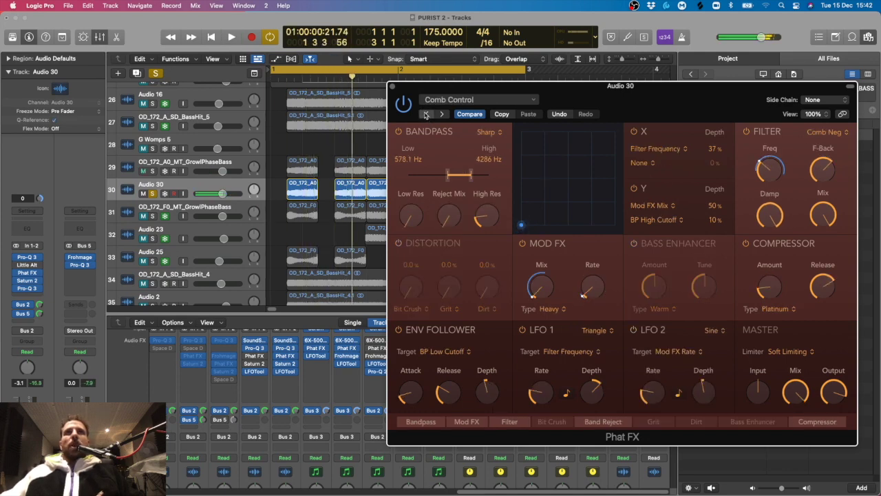
pyautogui.click(426, 115)
pyautogui.click(442, 115)
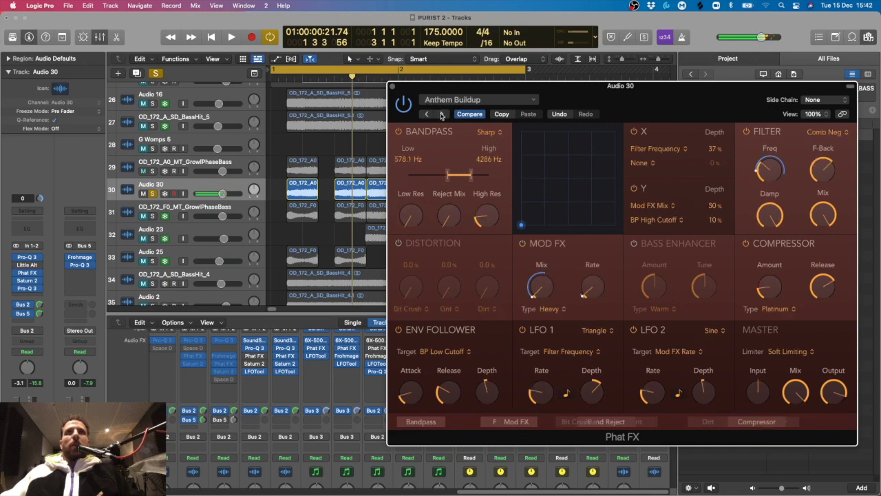
pyautogui.press('space')
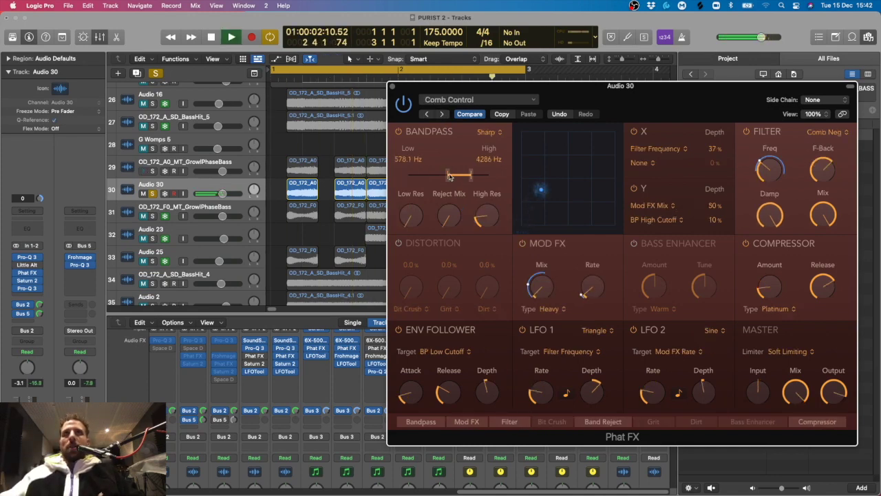
# - Set Phat FX's bandpass low cutoff to 107.2 Hz and Low Res to 12%, and enable and adjust its Distortion
pyautogui.moveTo(440, 176); pyautogui.dragTo(428, 176)
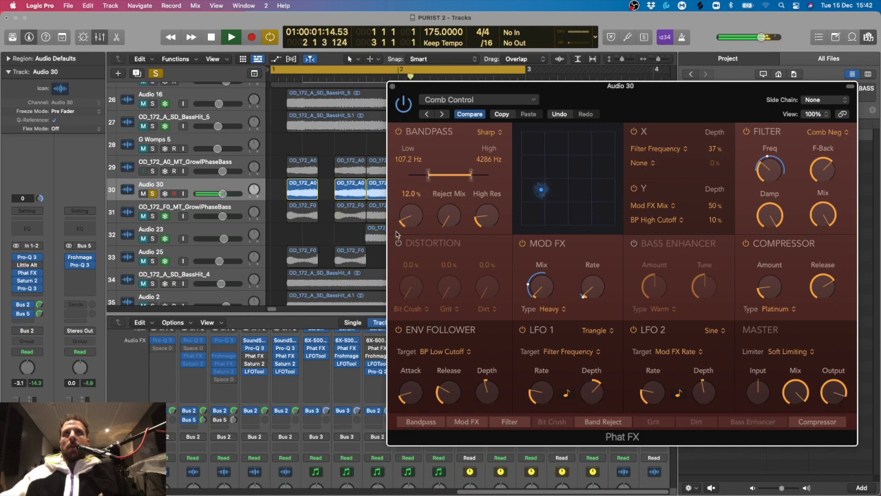
pyautogui.click(398, 244)
pyautogui.moveTo(464, 296); pyautogui.dragTo(462, 283)
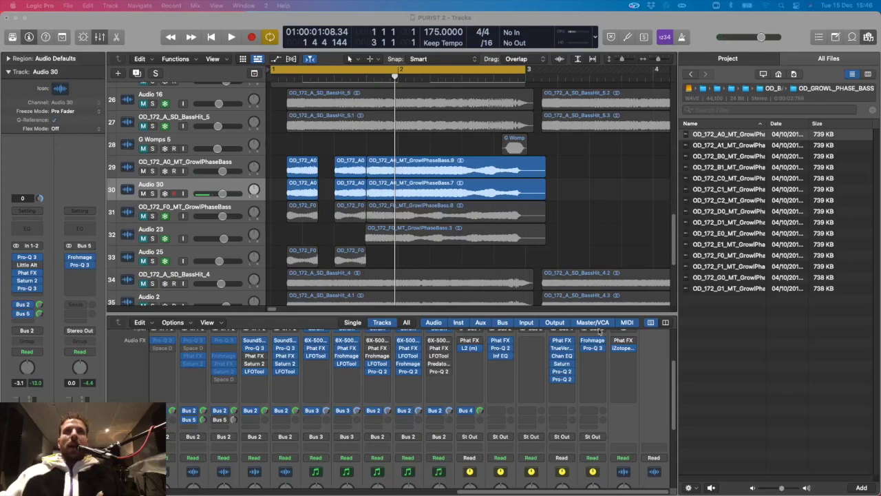
# - Play Audio 30 soloed and in combination with the A0 growl bass layer to compare the sound
pyautogui.click(373, 260)
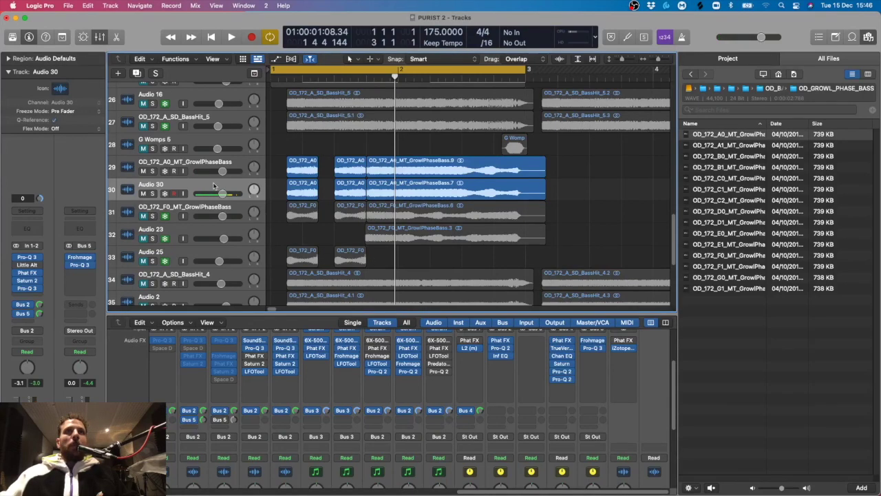
pyautogui.press('space')
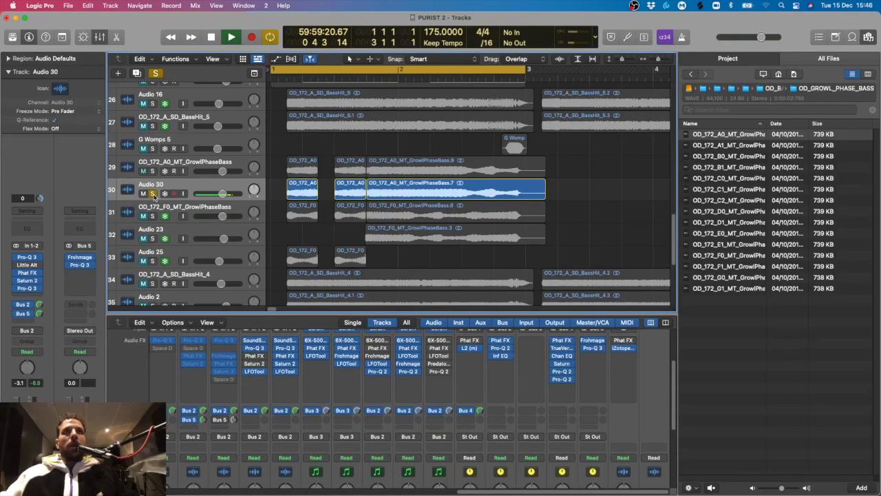
pyautogui.press('space')
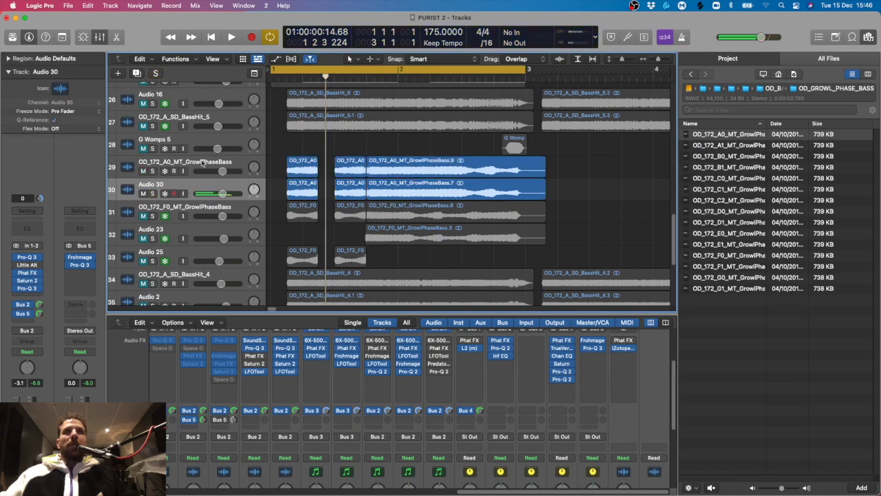
pyautogui.press('space')
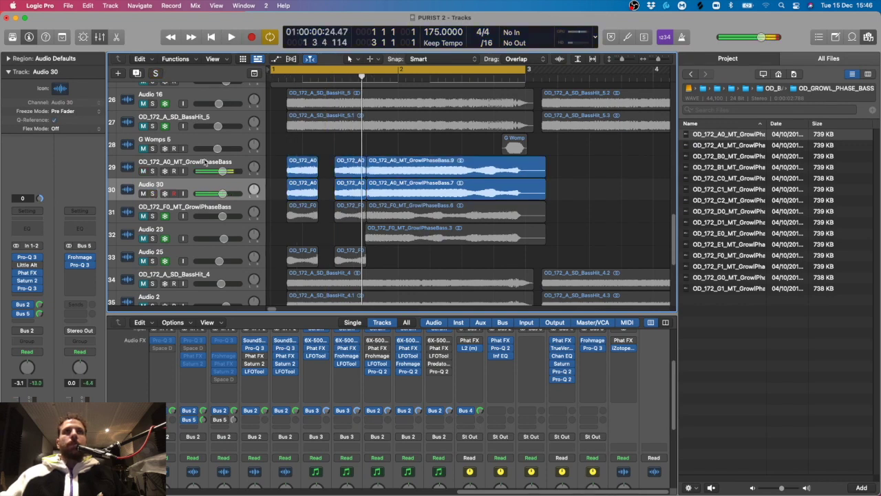
# - Insert a stereo LFOTool after Little AlterBoy on the OD_172_A0_MT_GrowlPhaseBass track
pyautogui.click(203, 162)
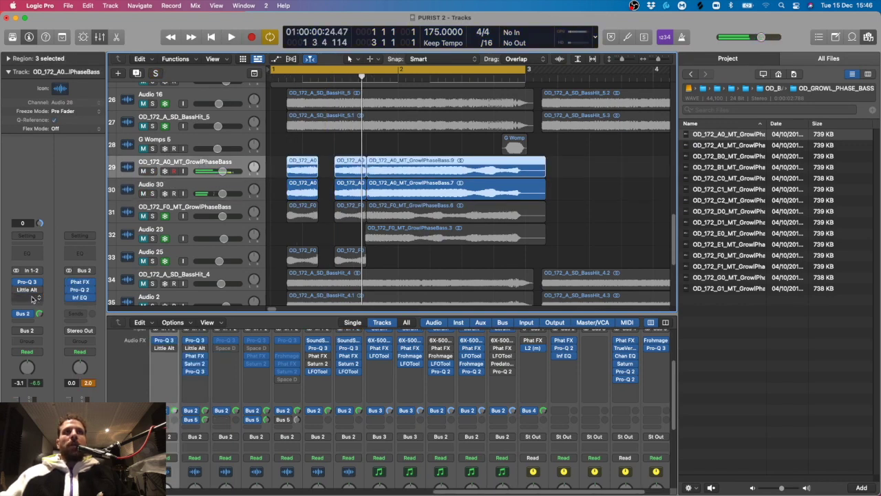
pyautogui.click(32, 298)
pyautogui.moveTo(44, 359)
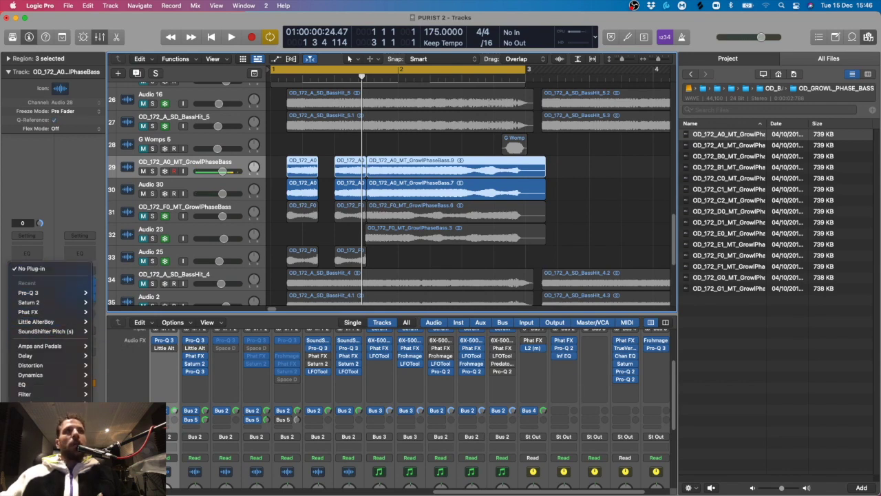
pyautogui.moveTo(48, 486)
pyautogui.moveTo(130, 485)
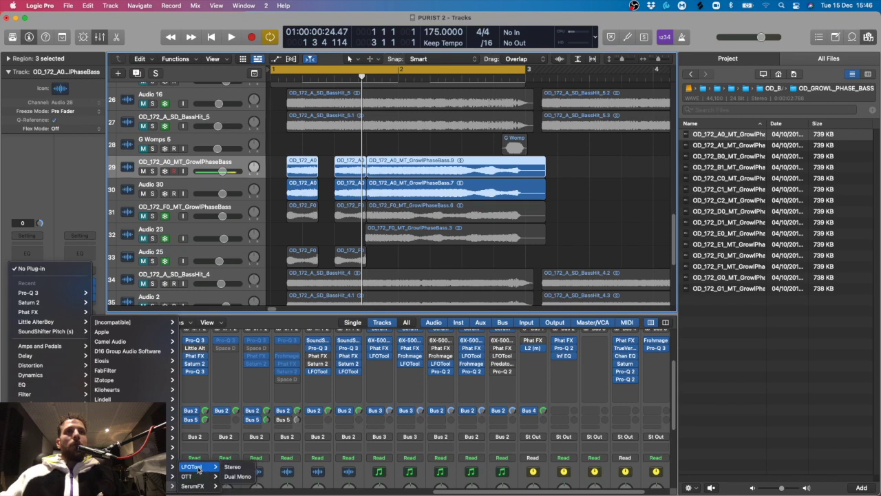
pyautogui.click(235, 468)
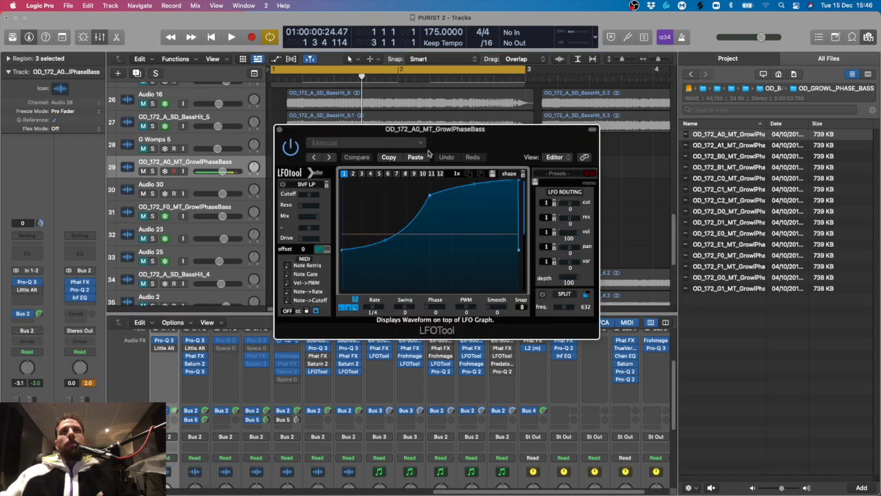
# - Load the "kick snare big sur" preset in LFOTool and place its window clear of the tracks
pyautogui.moveTo(516, 131); pyautogui.dragTo(556, 135)
pyautogui.click(497, 139)
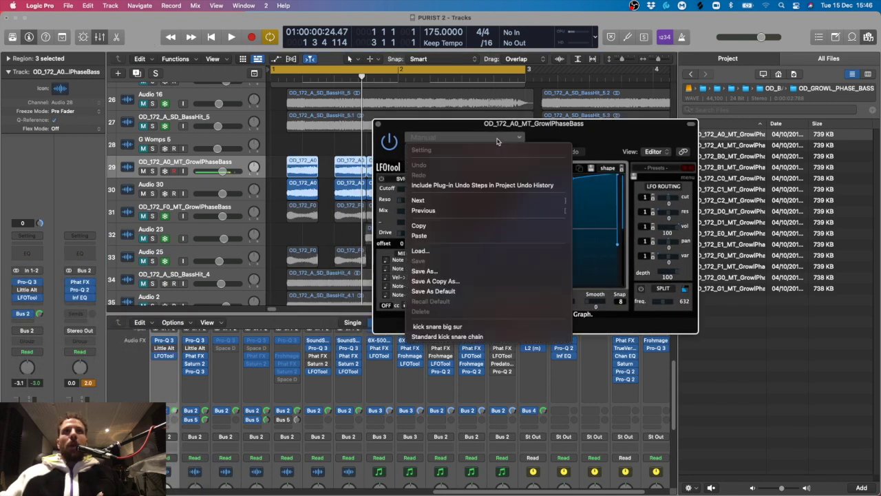
pyautogui.click(437, 327)
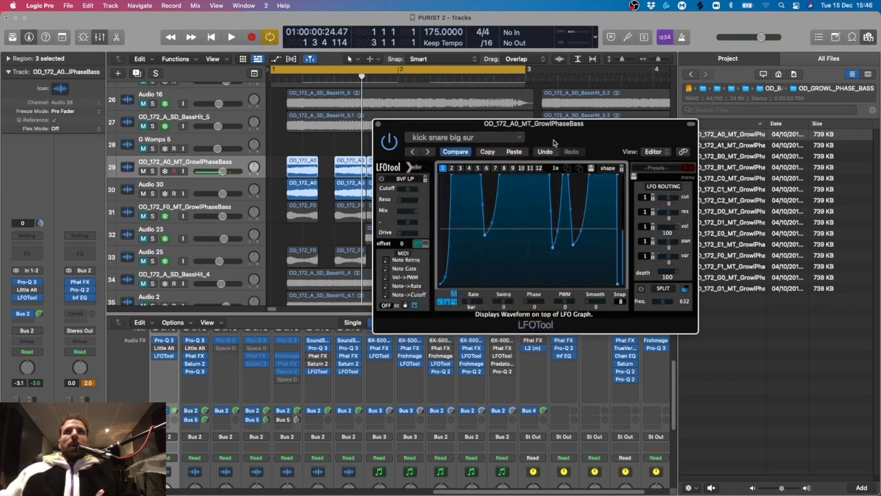
pyautogui.moveTo(543, 124); pyautogui.dragTo(590, 125)
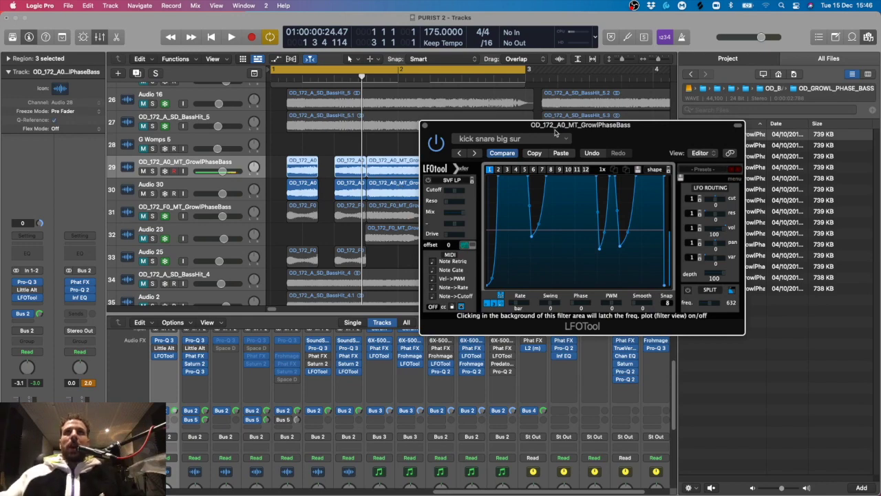
# - Solo the kick snare track and the OD_172_A0_MT_GrowlPhaseBass track, and start playback with the LFOTool window kept in view
pyautogui.moveTo(555, 132); pyautogui.dragTo(594, 134)
pyautogui.scroll(10, 179, 172)
pyautogui.click(152, 97)
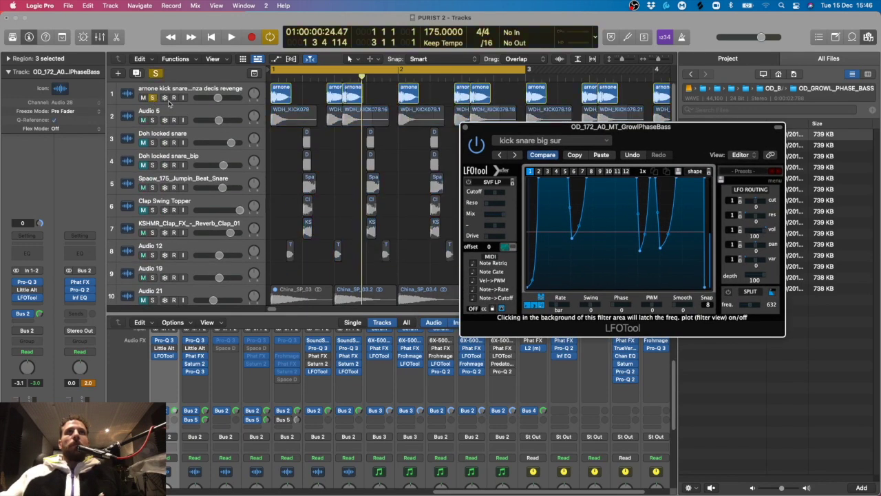
pyautogui.scroll(-10, 196, 216)
pyautogui.press('space')
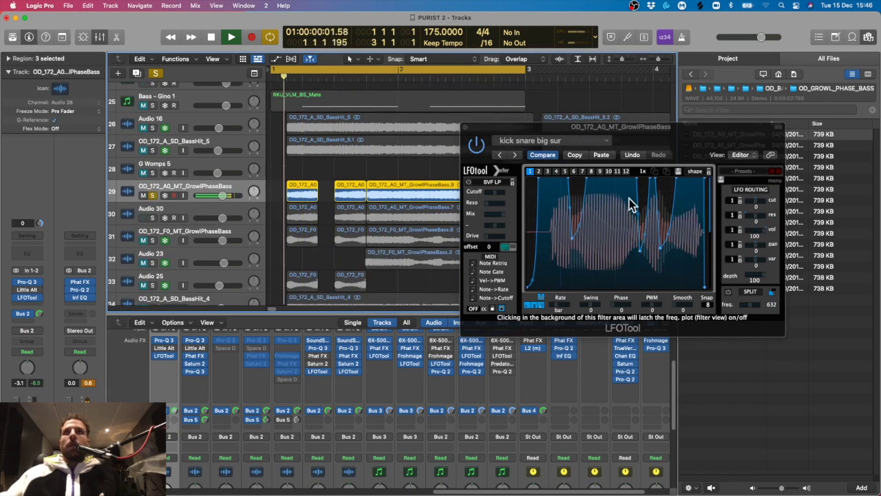
# - Add a deep volume dip near the middle of LFOTool's graph 1 and reshape the curve points just after it
pyautogui.moveTo(630, 204); pyautogui.dragTo(603, 175)
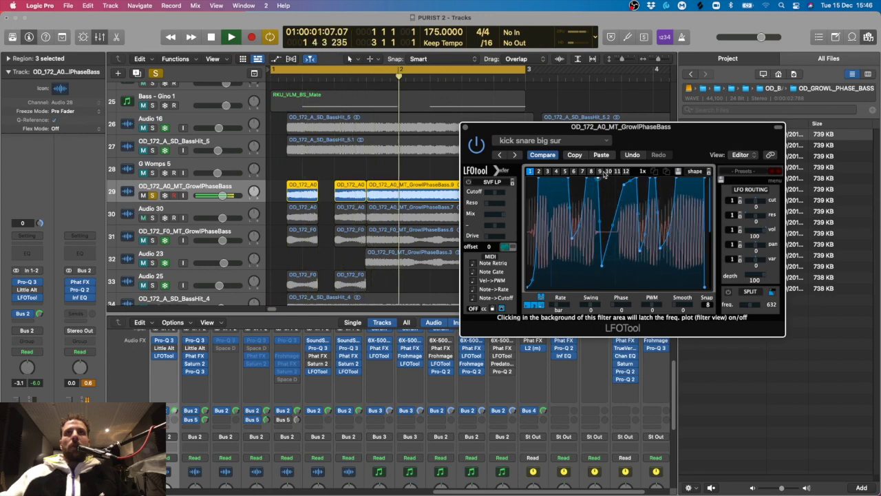
pyautogui.moveTo(603, 174)
pyautogui.mouseDown()
pyautogui.moveTo(604, 266)
pyautogui.moveTo(617, 177)
pyautogui.mouseUp()
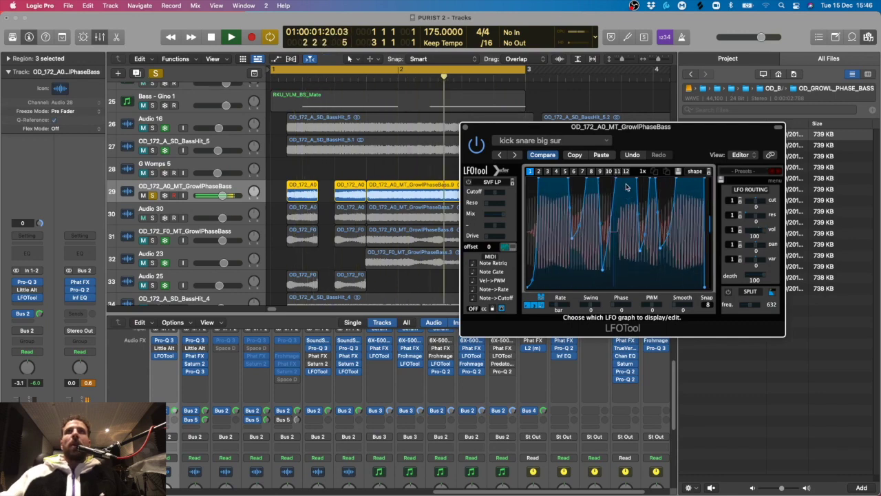
pyautogui.click(628, 187)
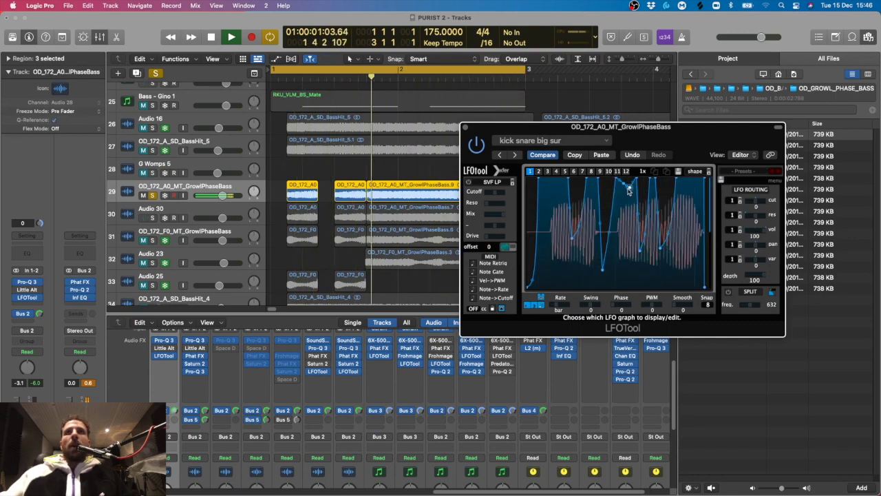
pyautogui.moveTo(628, 187); pyautogui.dragTo(632, 195)
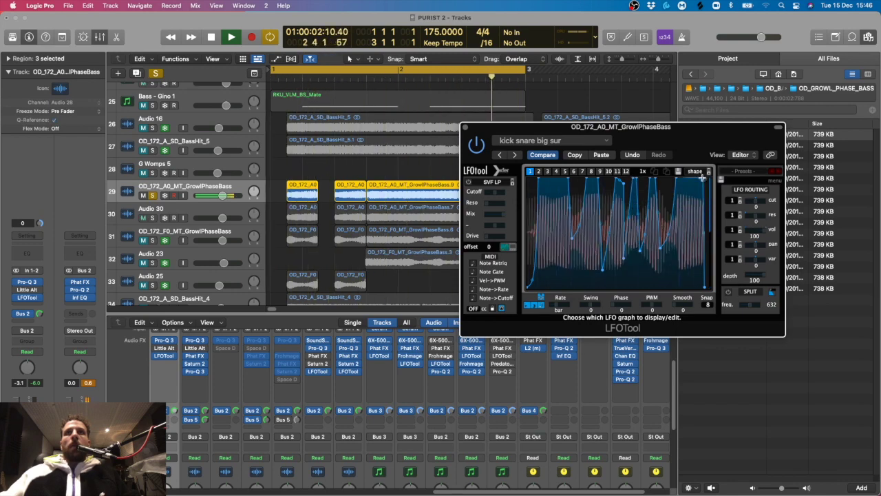
# - Audition the soloed OD_172_A0_MT_GrowlPhaseBass track to check the reshaped volume dips in LFOTool's graph 1
pyautogui.press('space')
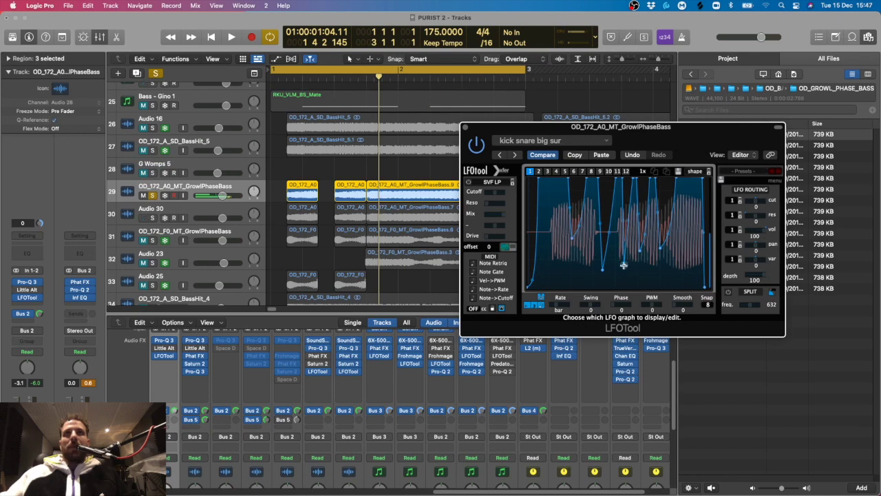
pyautogui.press('space')
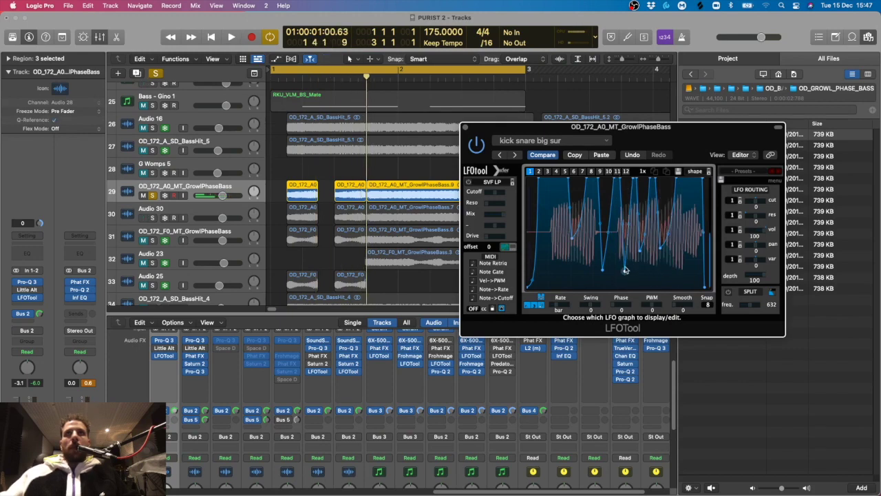
pyautogui.moveTo(625, 270); pyautogui.dragTo(625, 234)
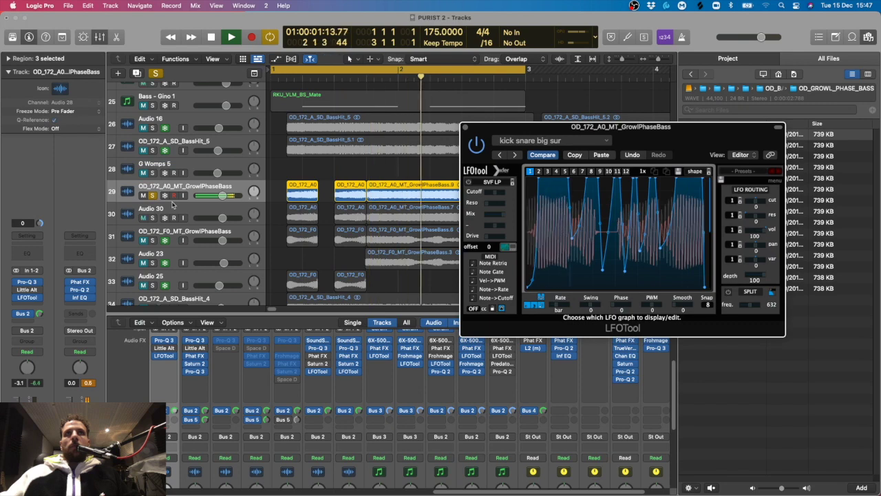
# - Clear the track solos and play the growl layers in the full mix, keeping the LFOTool window clear of the tracks
pyautogui.click(152, 196)
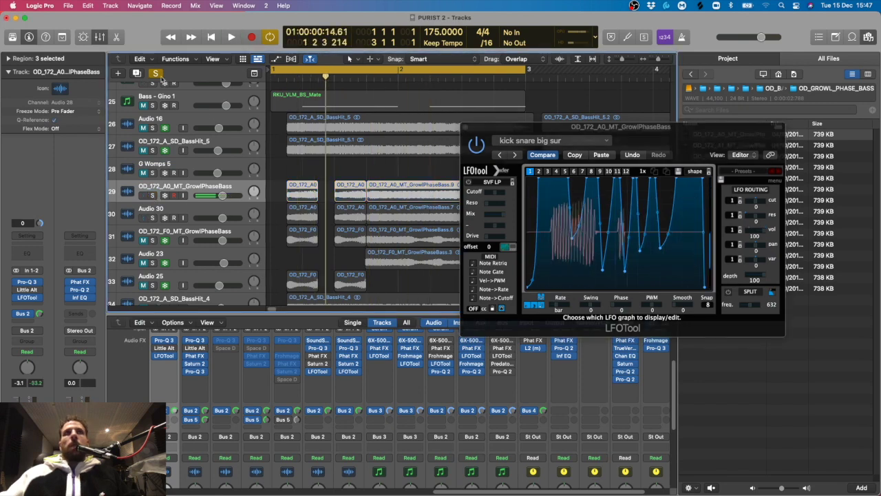
pyautogui.click(156, 73)
pyautogui.click(357, 186)
pyautogui.press('space')
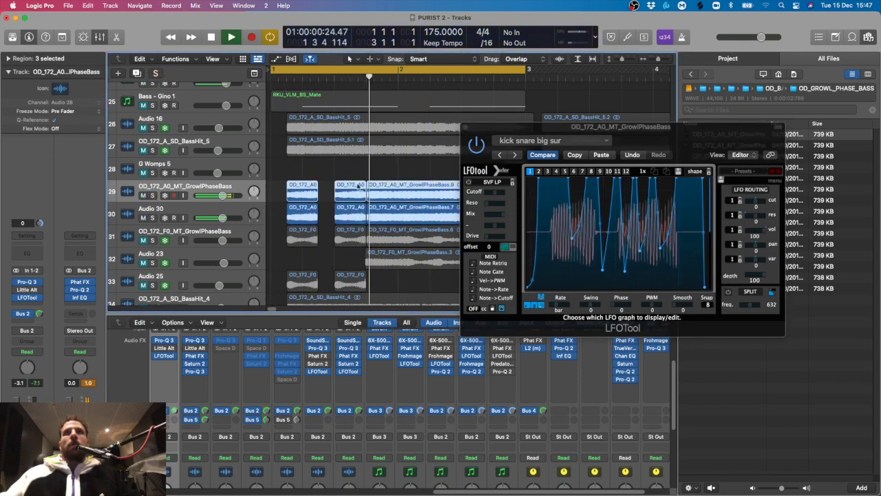
pyautogui.moveTo(633, 126); pyautogui.dragTo(659, 121)
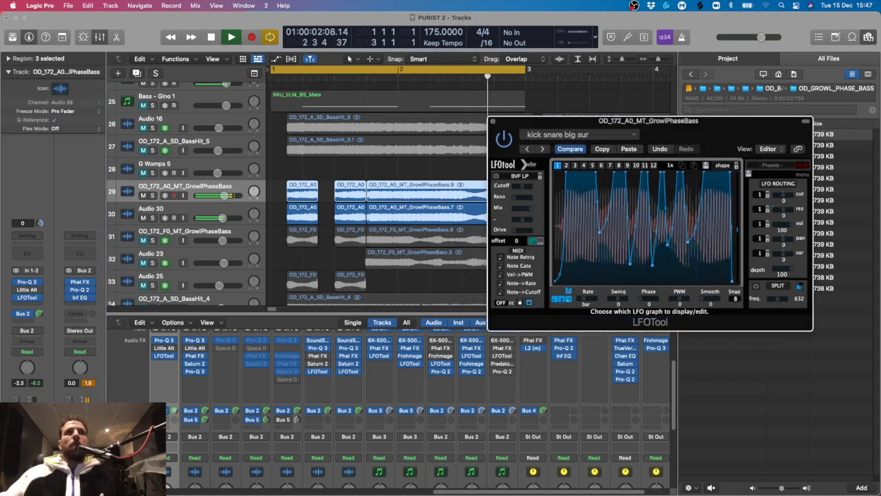
# - Copy the LFOTool settings from the OD_172_A0_MT_GrowlPhaseBass track, select the Audio 30 track and close the plug-in window
pyautogui.click(186, 210)
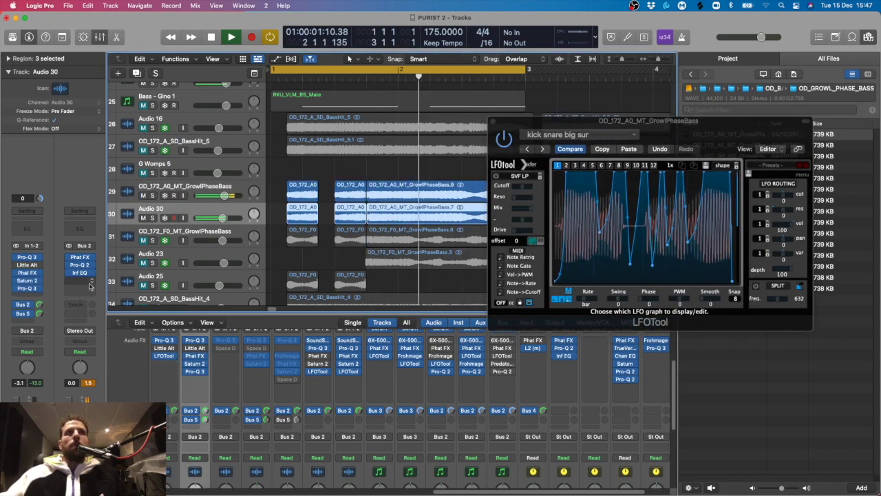
pyautogui.click(144, 217)
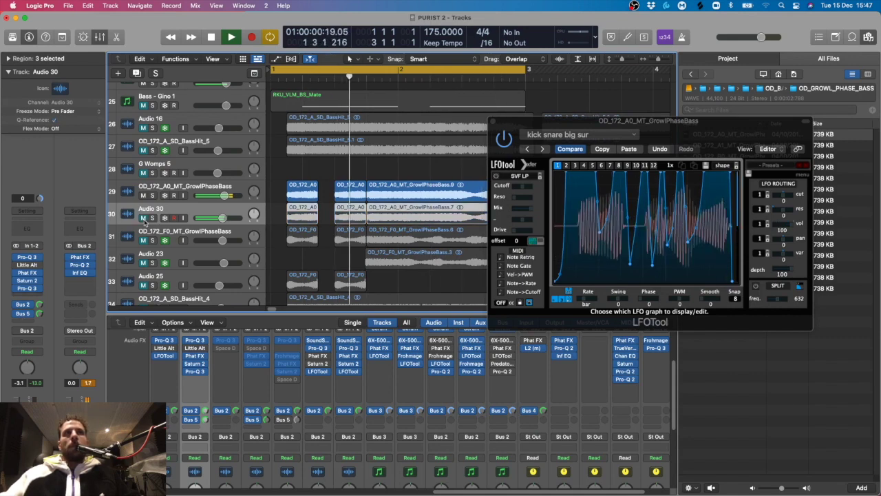
pyautogui.click(602, 150)
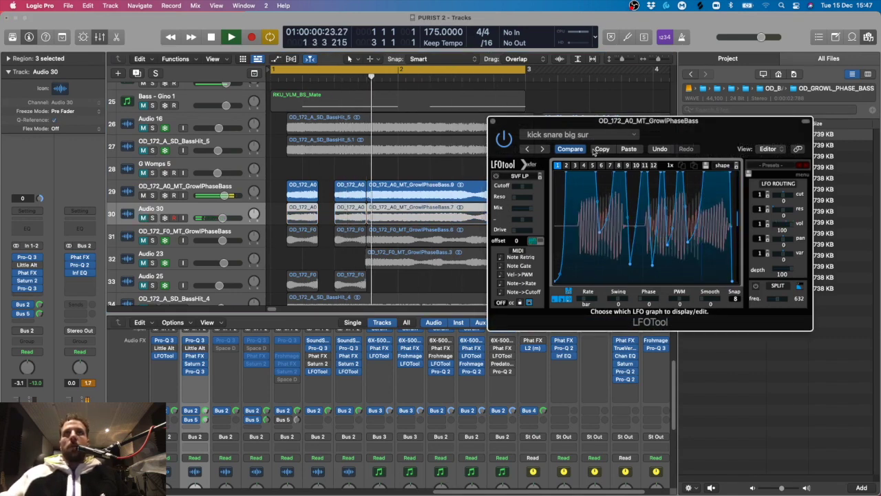
pyautogui.click(492, 121)
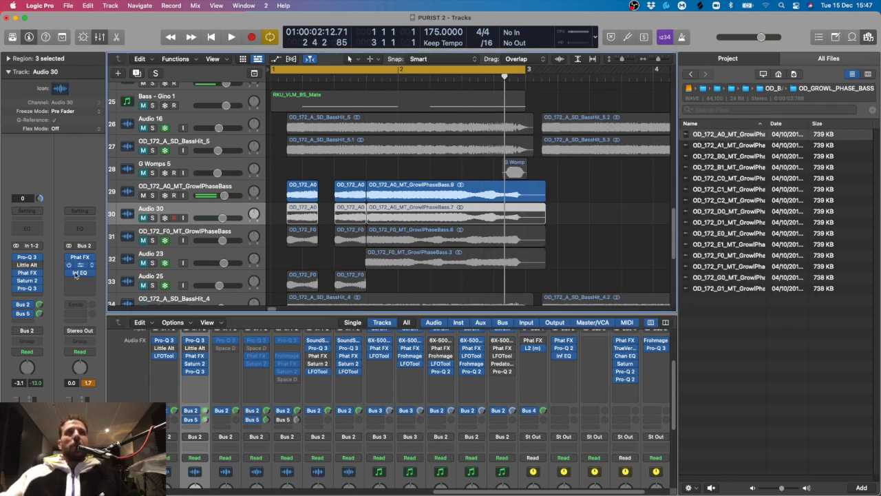
# - Insert a stereo LFOTool after the last Pro-Q 3 on Audio 30 and paste the copied settings while that track plays soloed
pyautogui.click(28, 296)
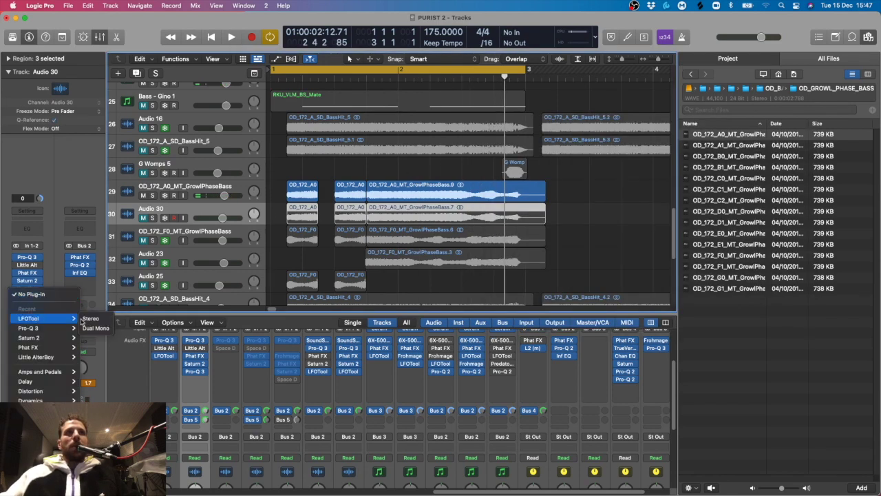
pyautogui.click(200, 218)
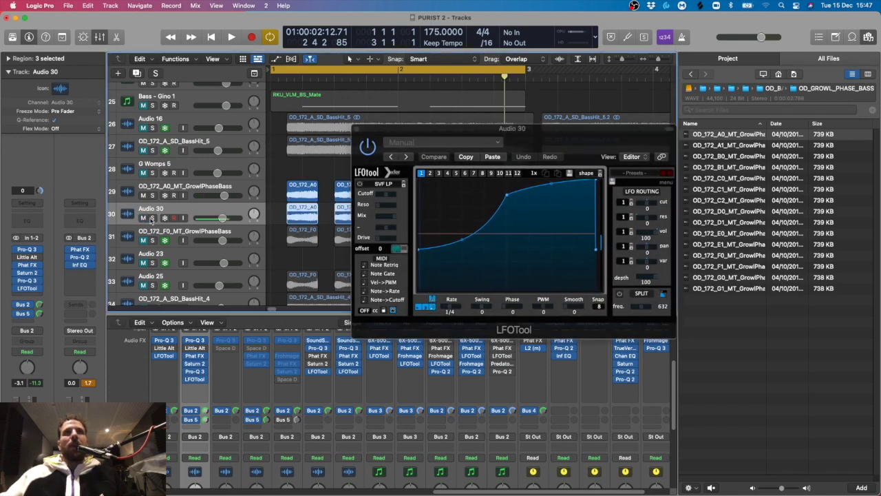
pyautogui.click(152, 217)
pyautogui.press('space')
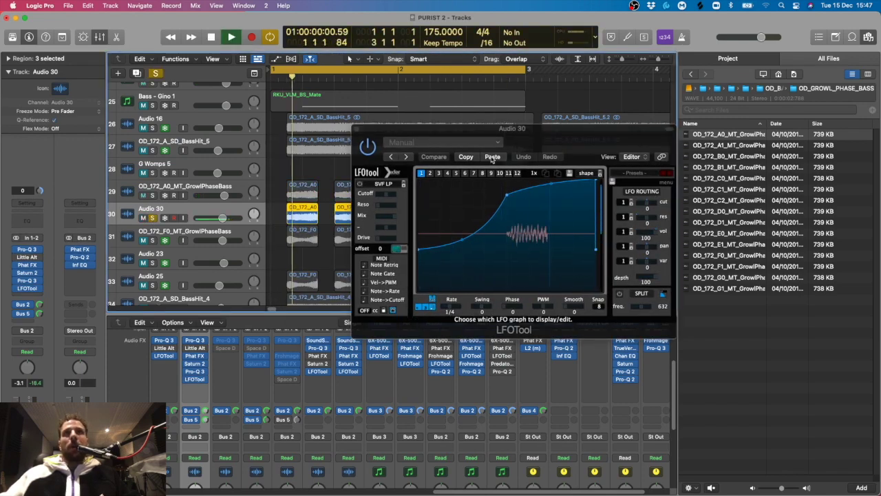
pyautogui.click(491, 157)
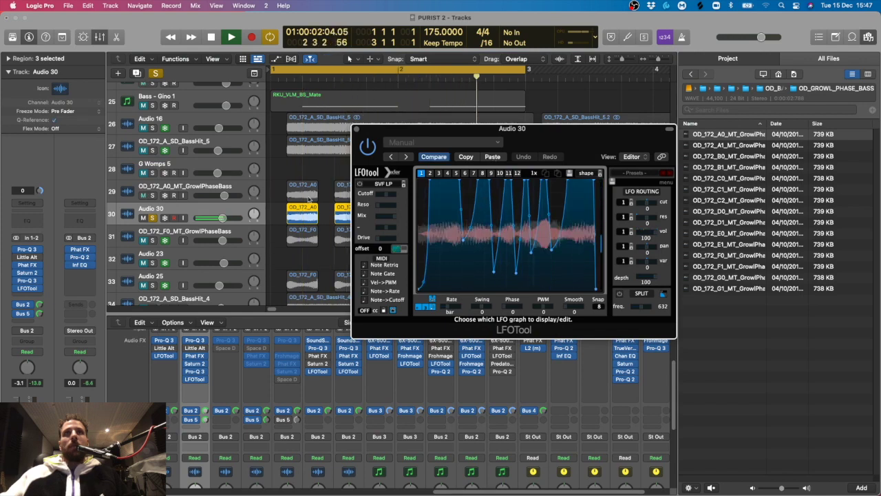
# - Unsolo Audio 30, close its LFOTool window, and listen to both ducked growl layers with the full mix before stopping playback
pyautogui.click(152, 218)
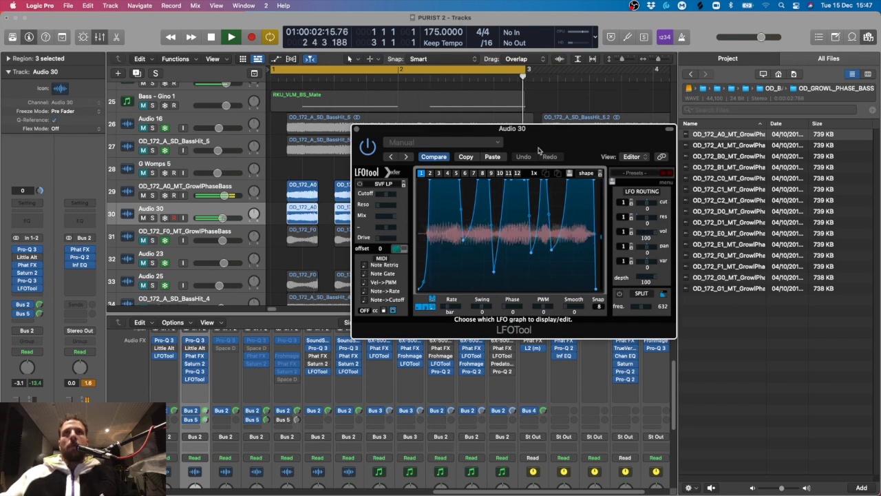
pyautogui.moveTo(368, 130); pyautogui.dragTo(391, 128)
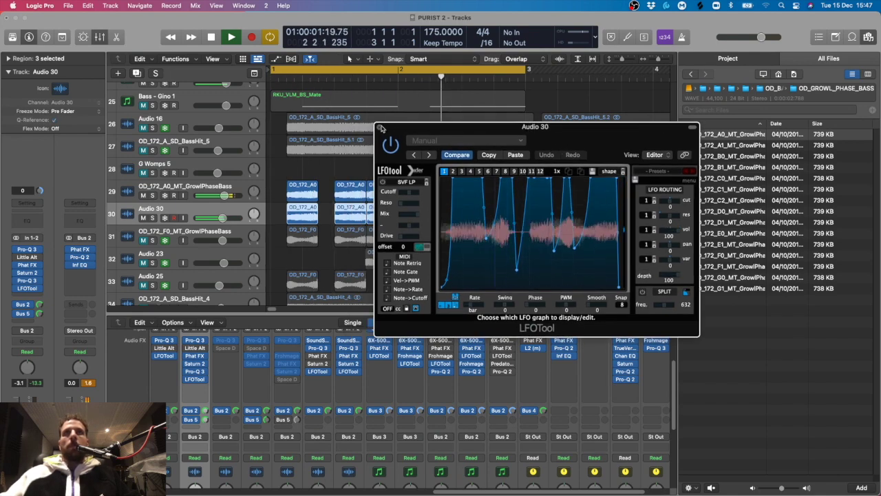
pyautogui.click(379, 127)
pyautogui.scroll(5, 217, 171)
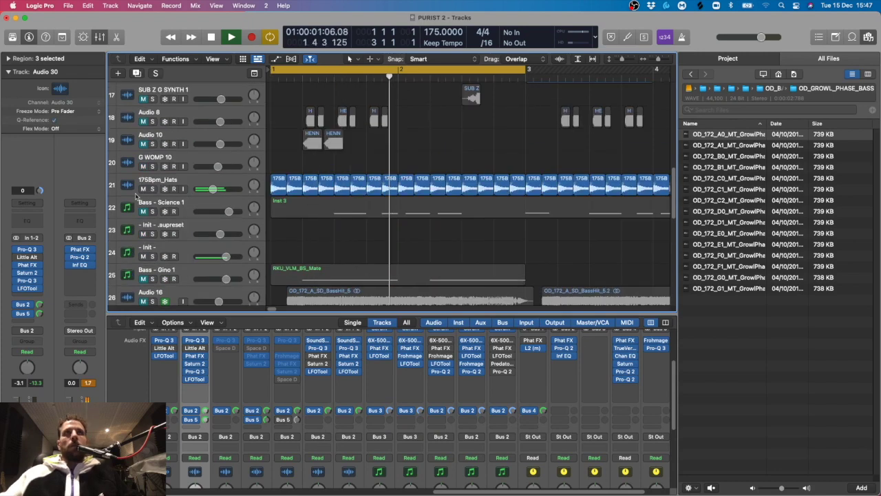
pyautogui.scroll(-3, 250, 193)
pyautogui.scroll(-1, 250, 193)
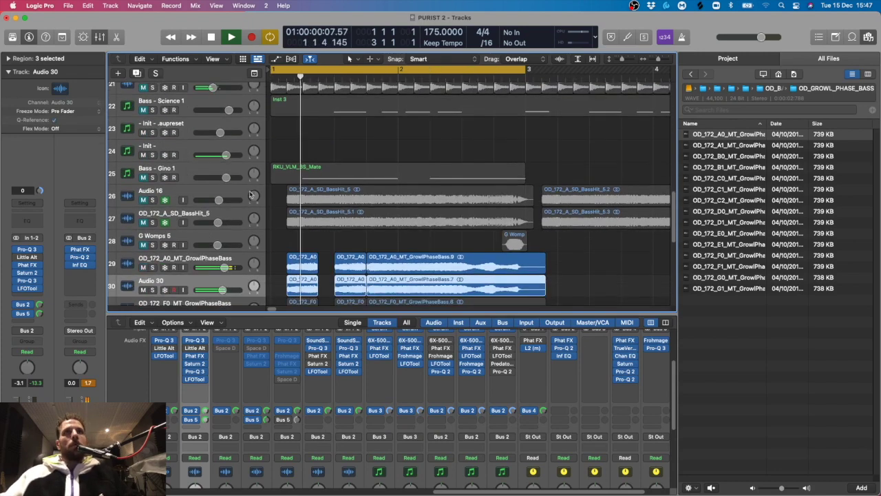
pyautogui.press('space')
pyautogui.click(330, 242)
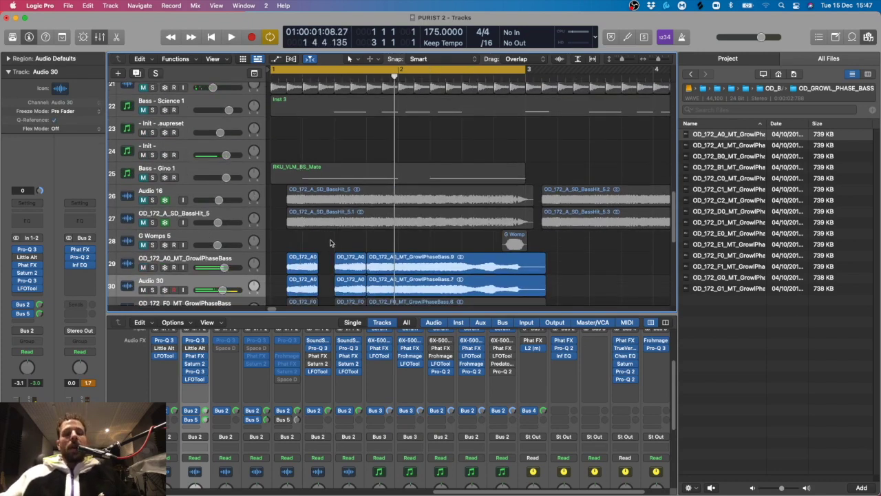
pyautogui.scroll(-1, 331, 242)
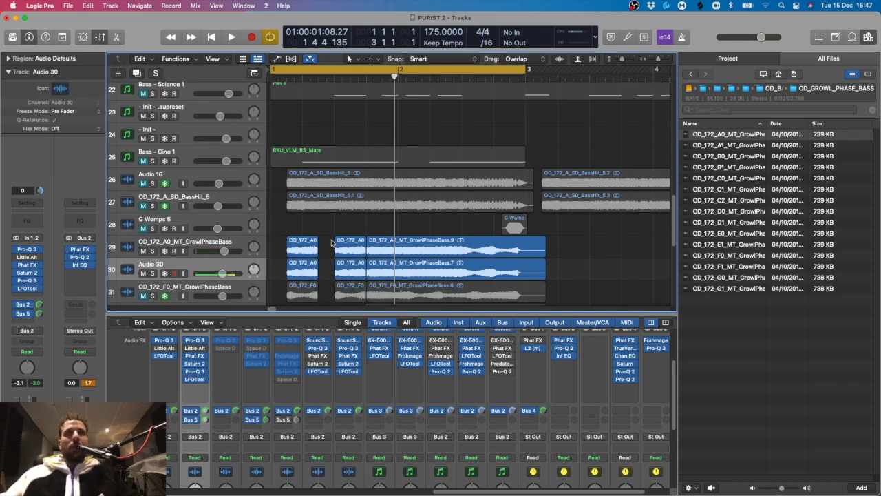
pyautogui.scroll(-1, 351, 229)
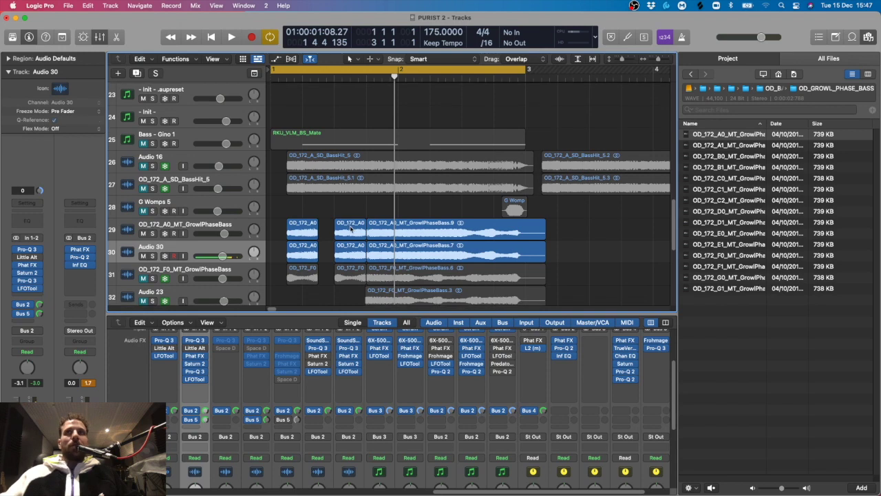
pyautogui.scroll(-1, 588, 242)
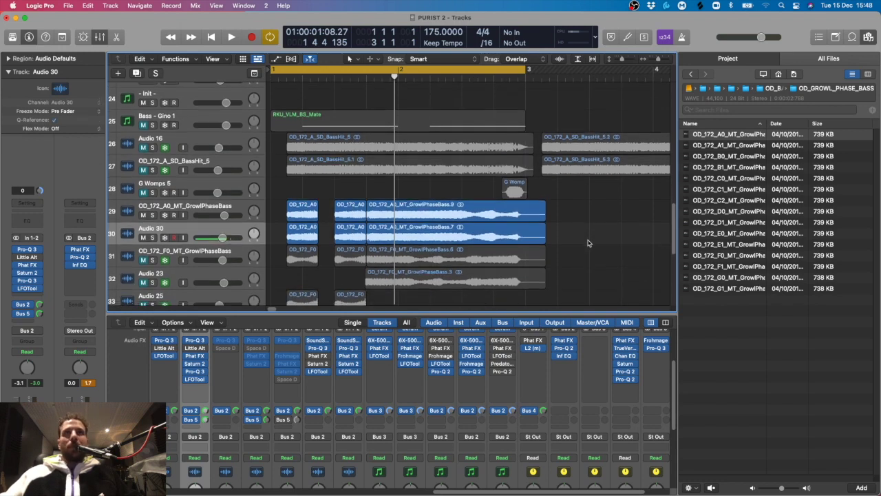